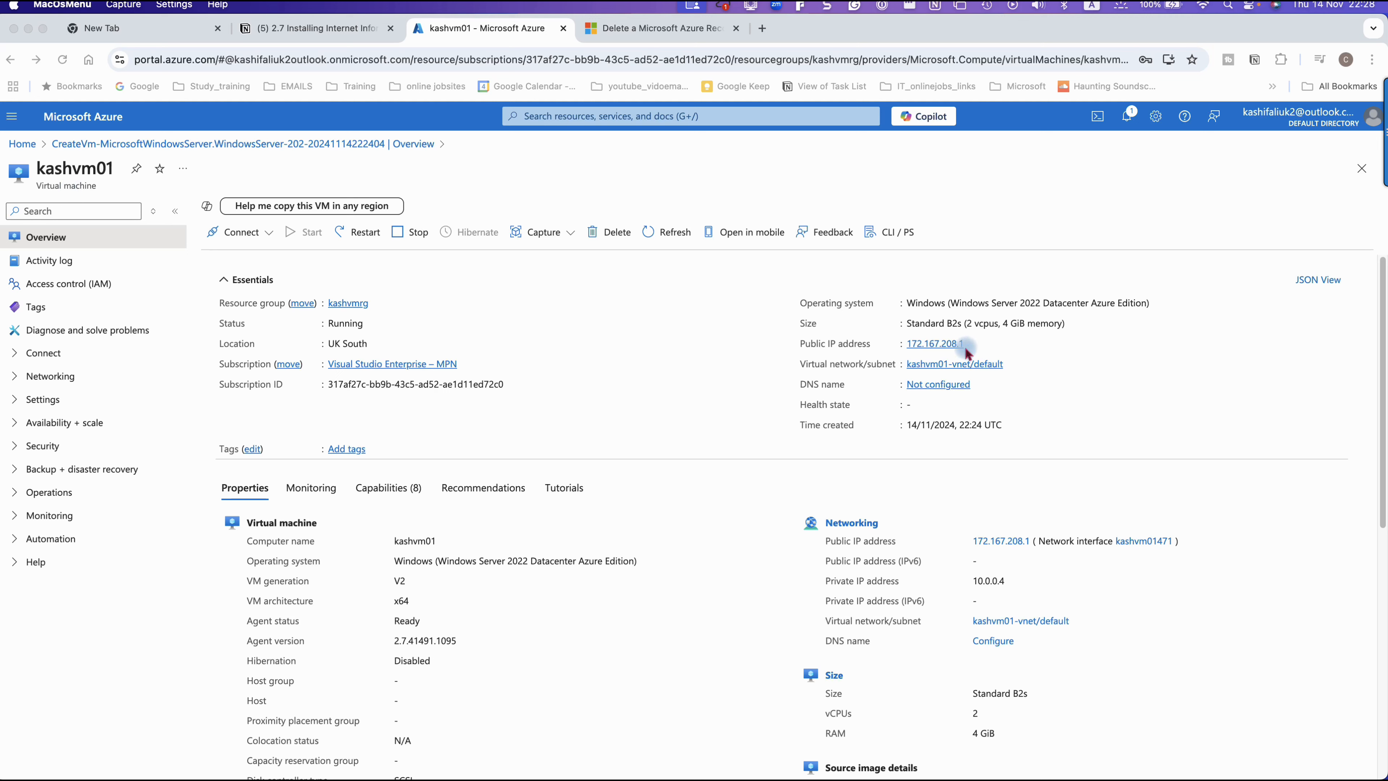
Step: Copy the public IP address of the kashvm01 virtual machine and switch to Microsoft Remote Desktop
{"action": "left_click", "coordinate": [1147, 362]}
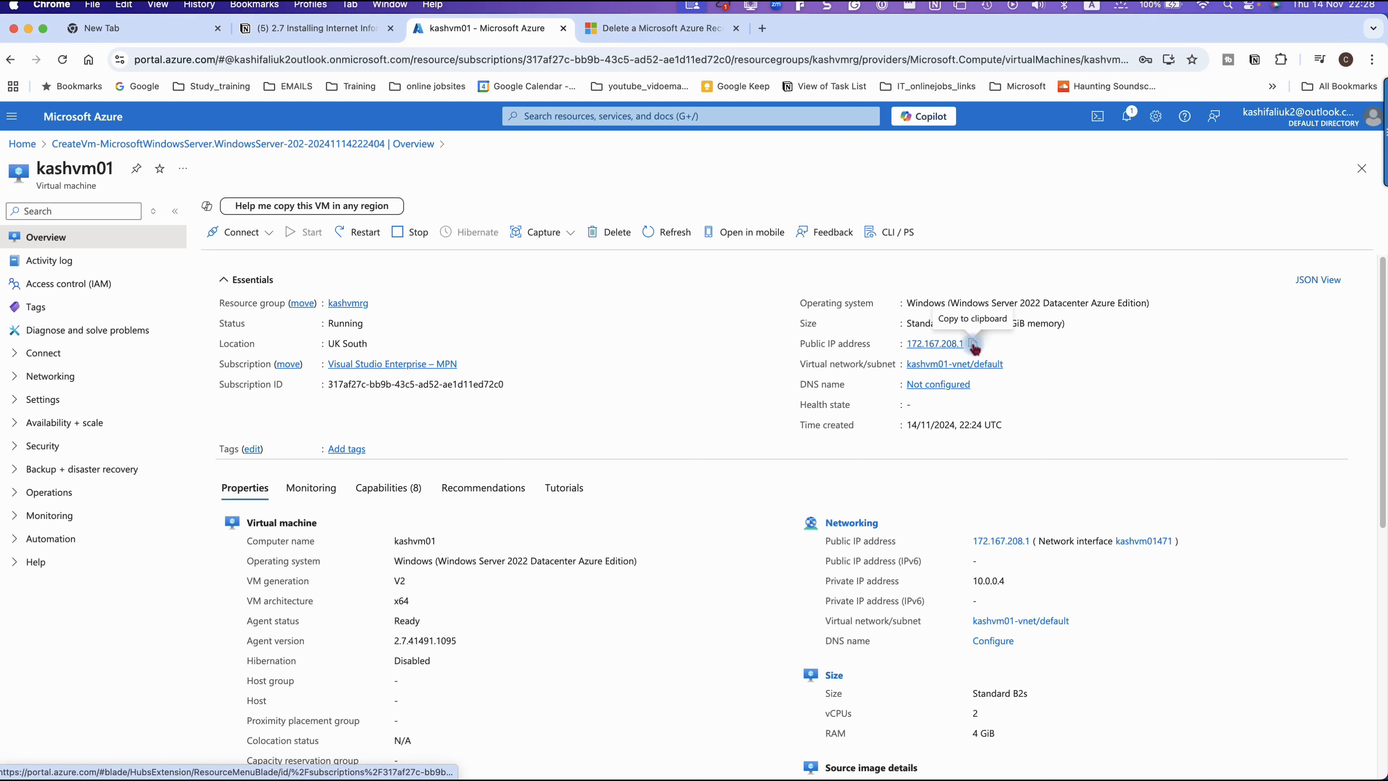
{"action": "left_click", "coordinate": [972, 343]}
{"action": "mouse_move", "coordinate": [554, 773]}
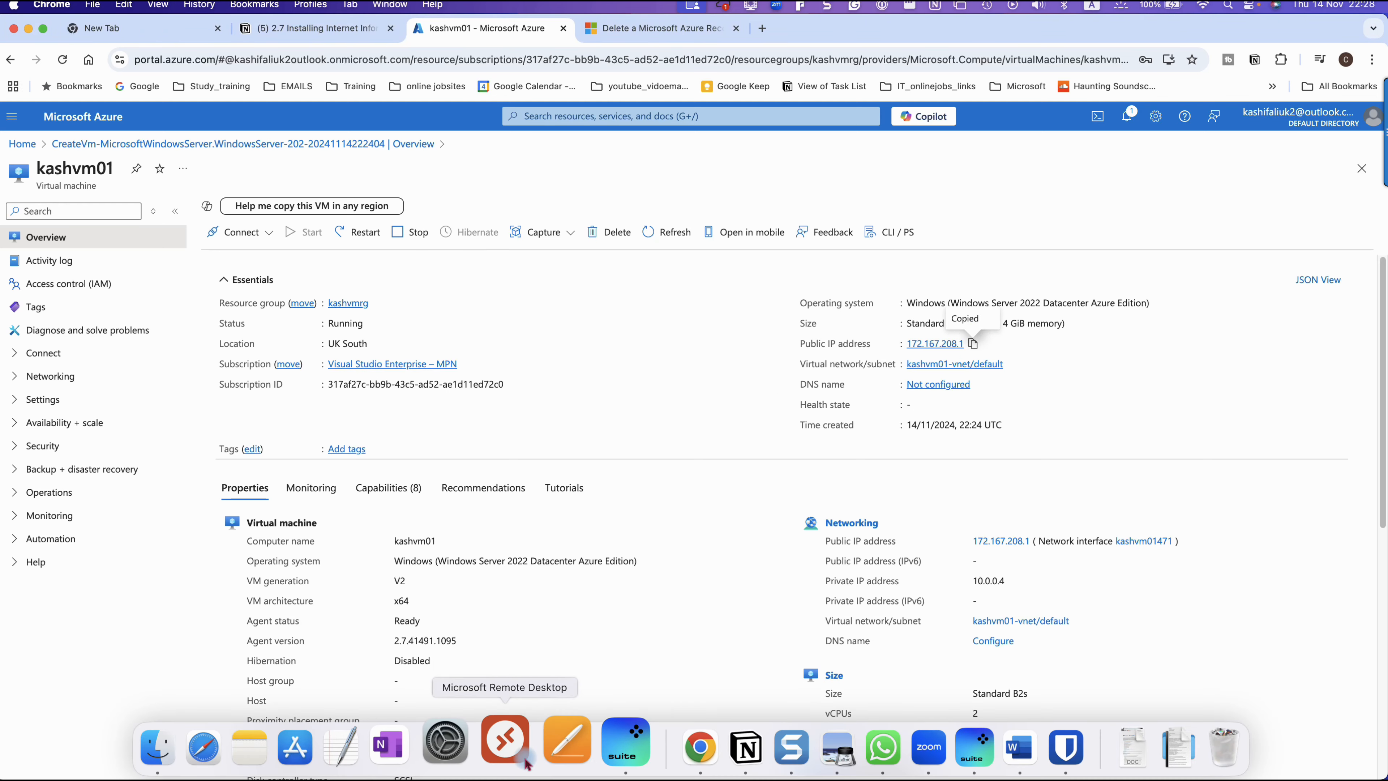
{"action": "left_click", "coordinate": [509, 722]}
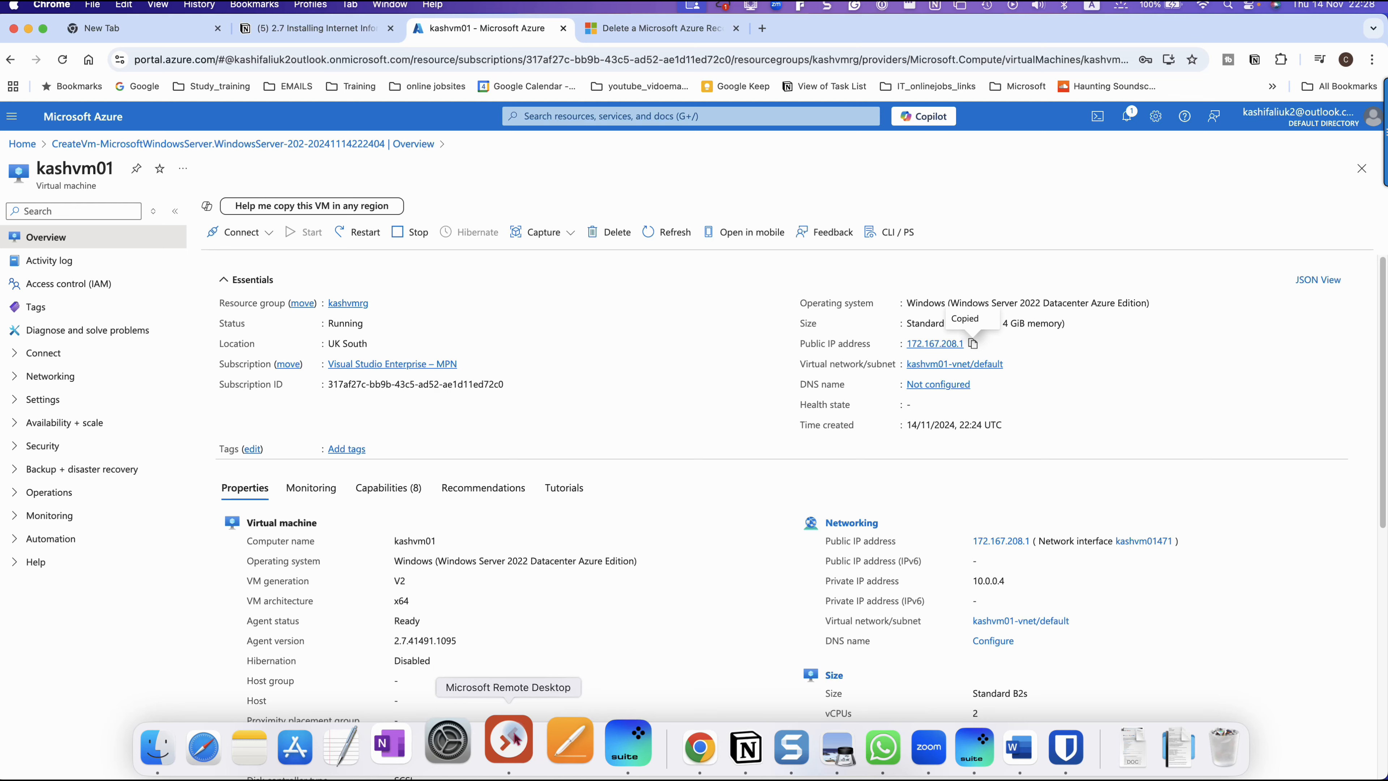
{"action": "left_click", "coordinate": [513, 738]}
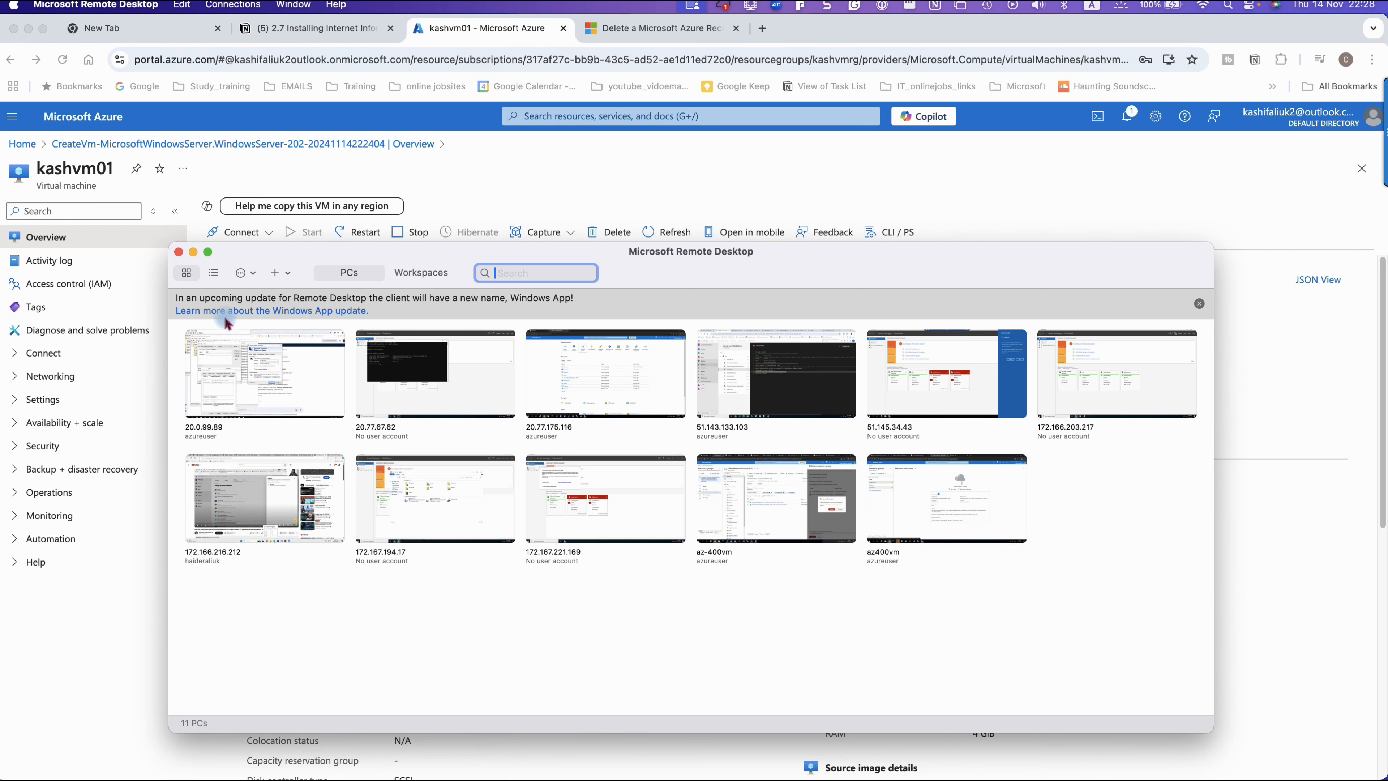
Step: Add a new PC using the copied IP address 172.167.208.1 as its PC name
{"action": "left_click", "coordinate": [276, 273]}
{"action": "left_click", "coordinate": [289, 299]}
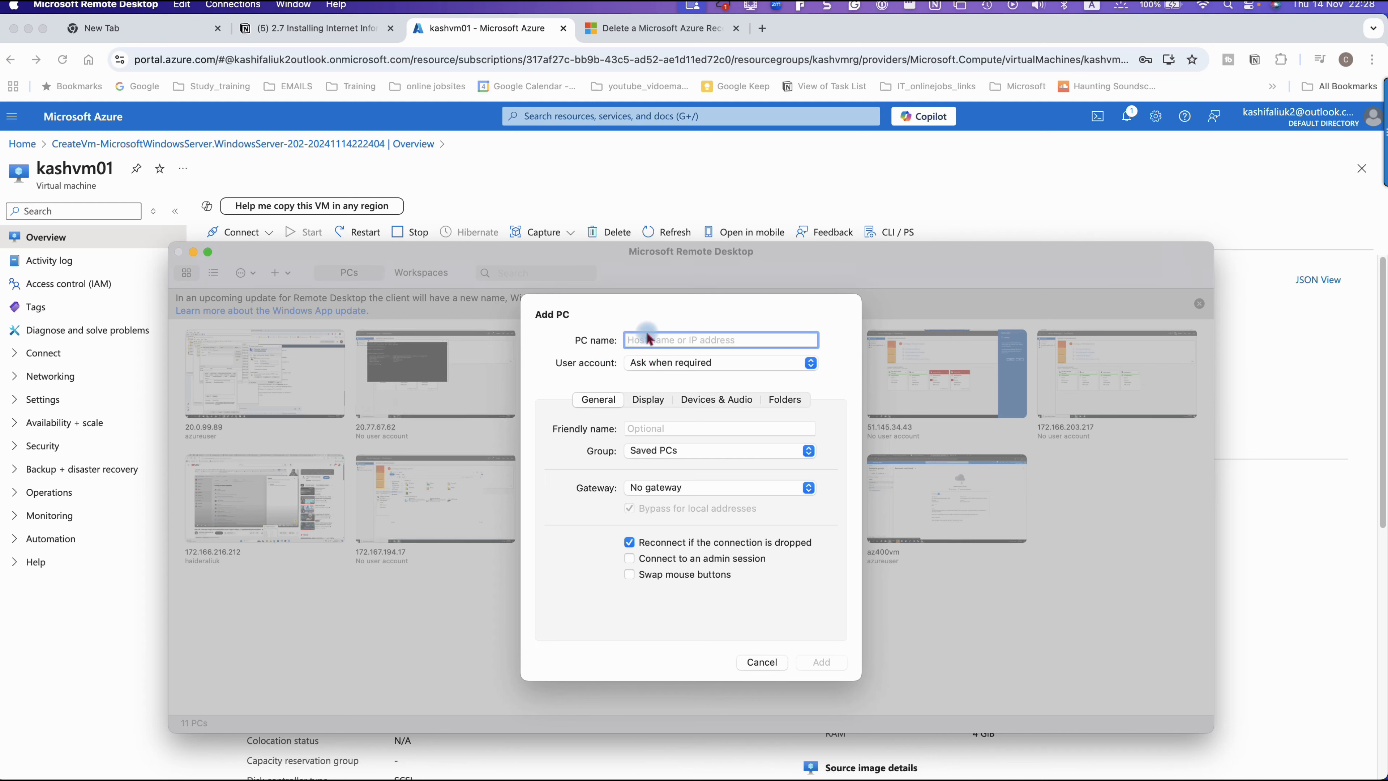
{"action": "key", "text": "super+v"}
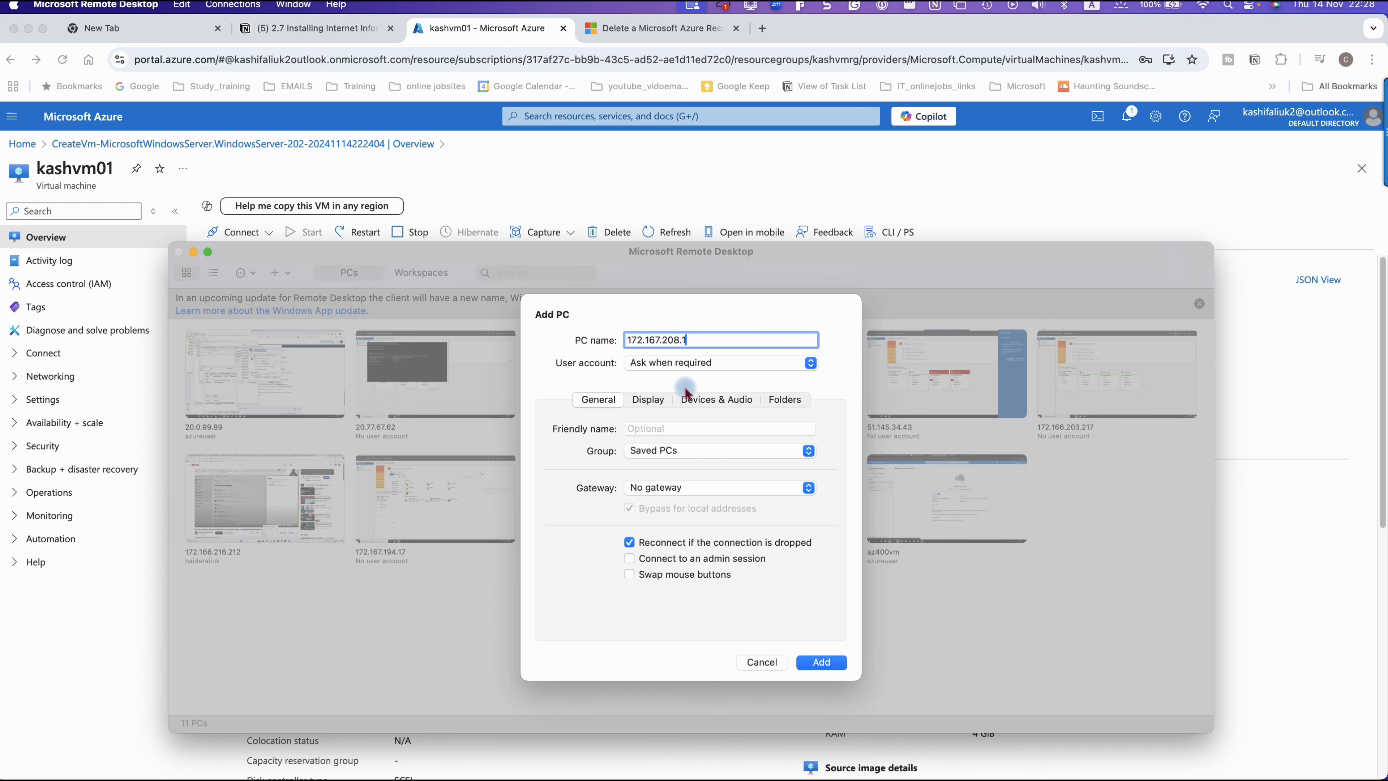
{"action": "left_click", "coordinate": [822, 663]}
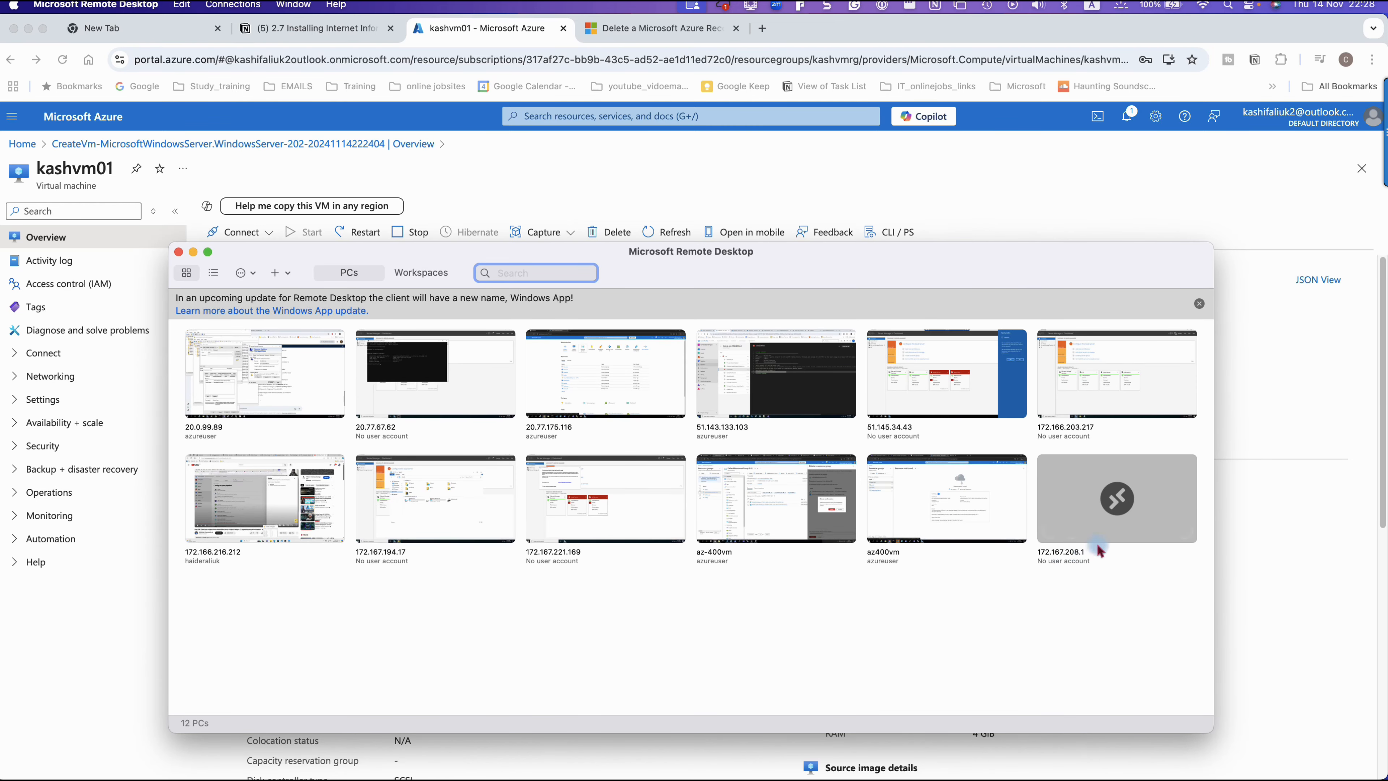
Step: Connect to PC 172.167.208.1 as azureuser, entering the account password and accepting the unverified certificate
{"action": "double_click", "coordinate": [1085, 491]}
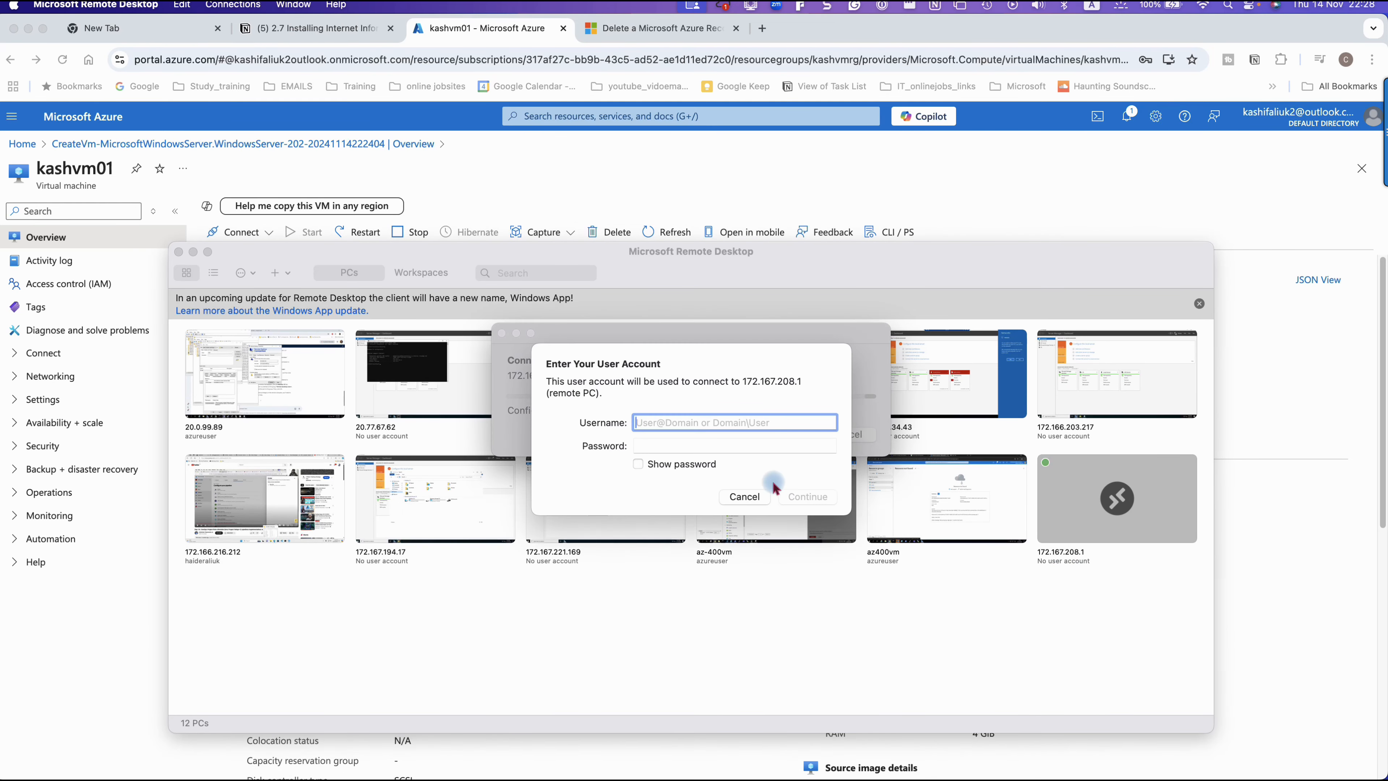
{"action": "left_click", "coordinate": [699, 423]}
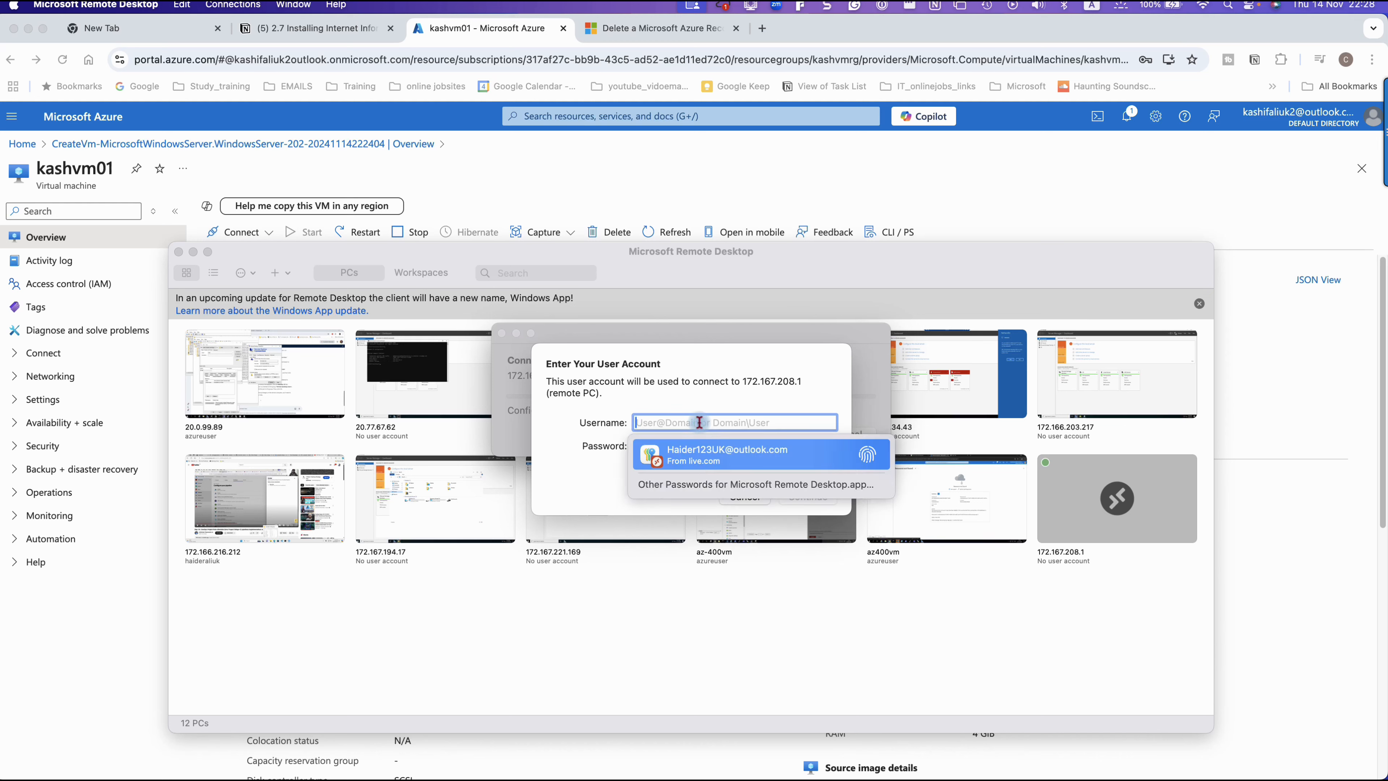
{"action": "type", "text": "azureuser"}
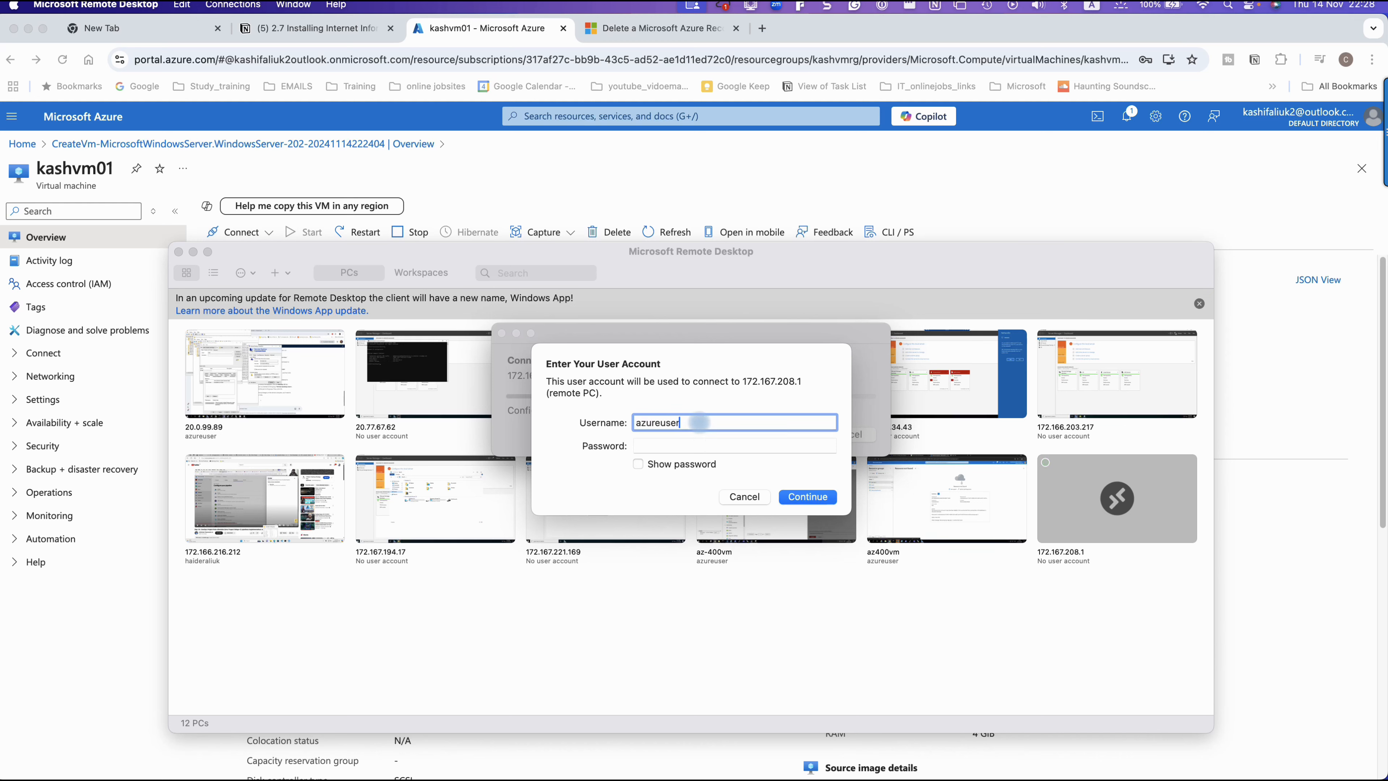
{"action": "key", "text": "Tab"}
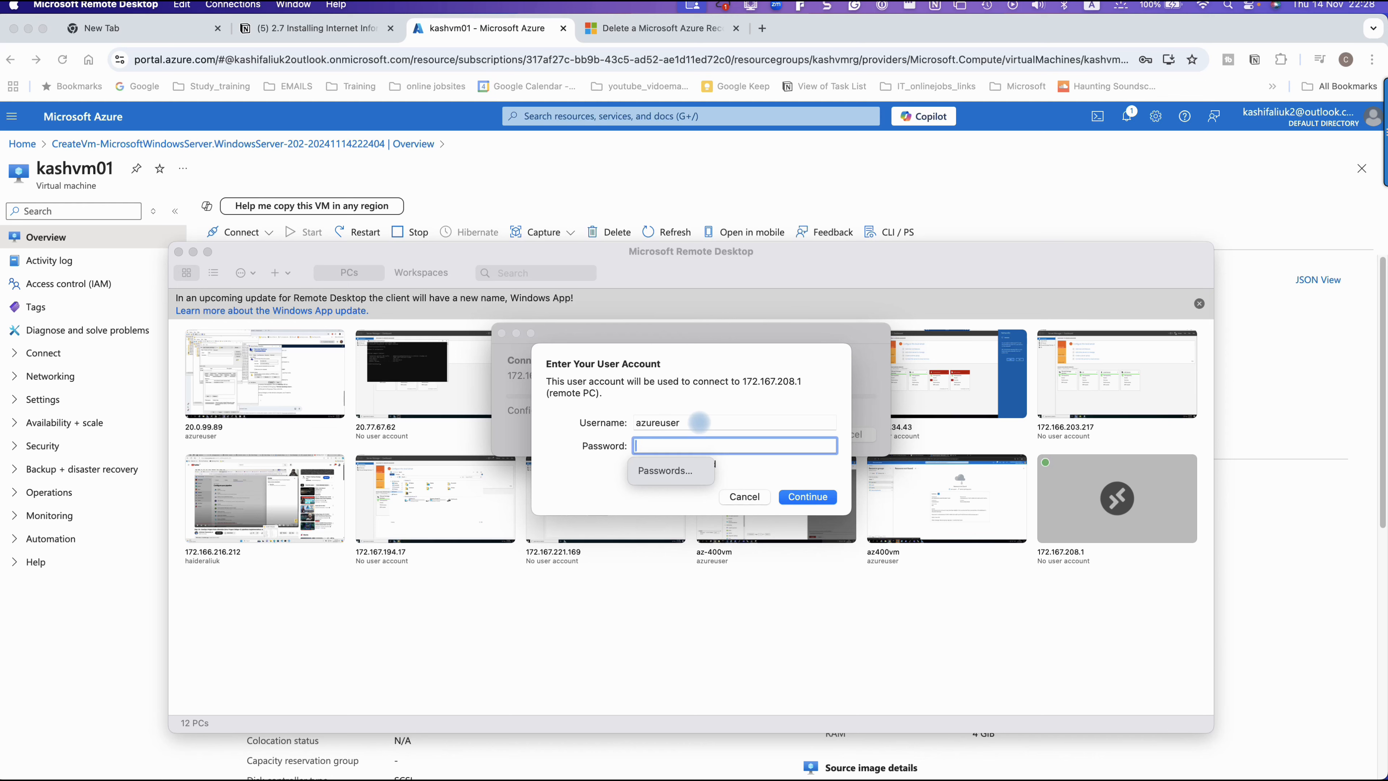
{"action": "type", "text": "***********"}
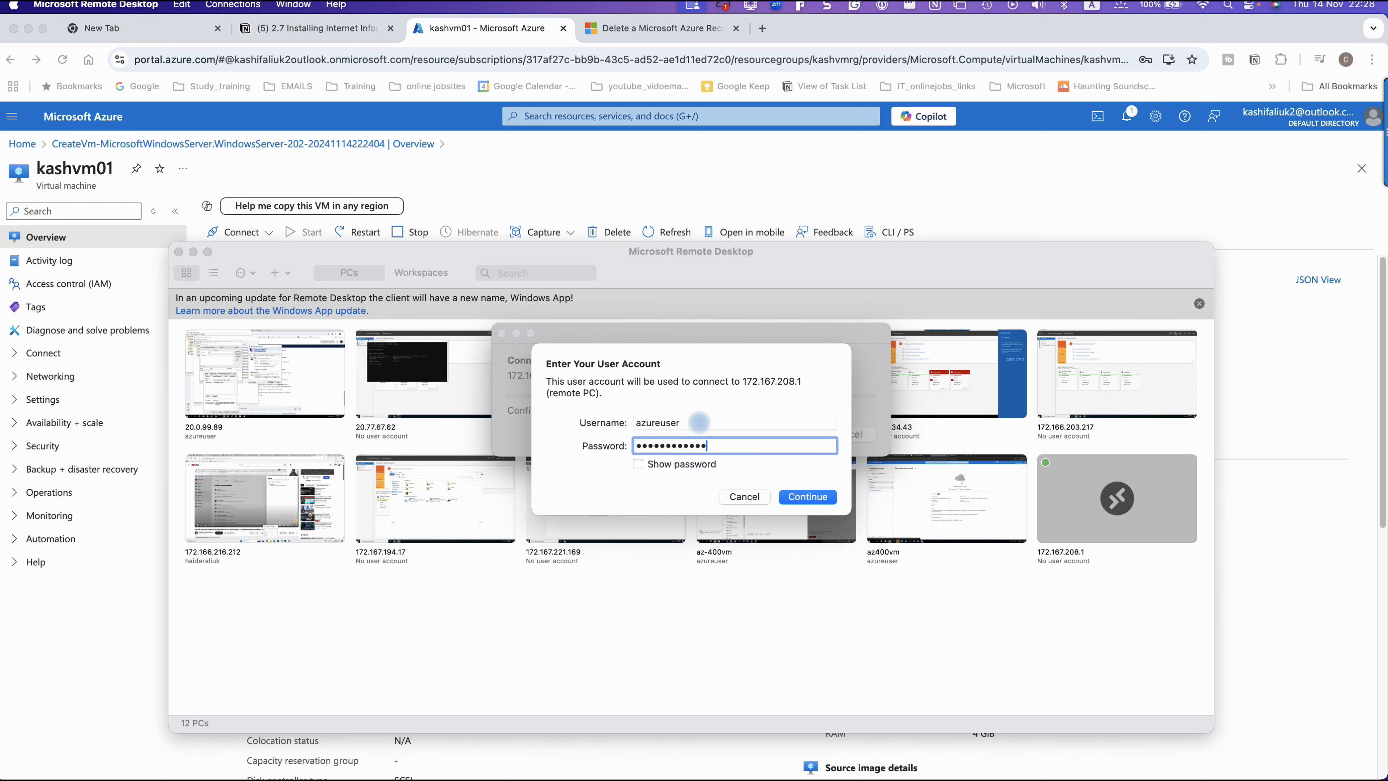
{"action": "key", "text": "Return"}
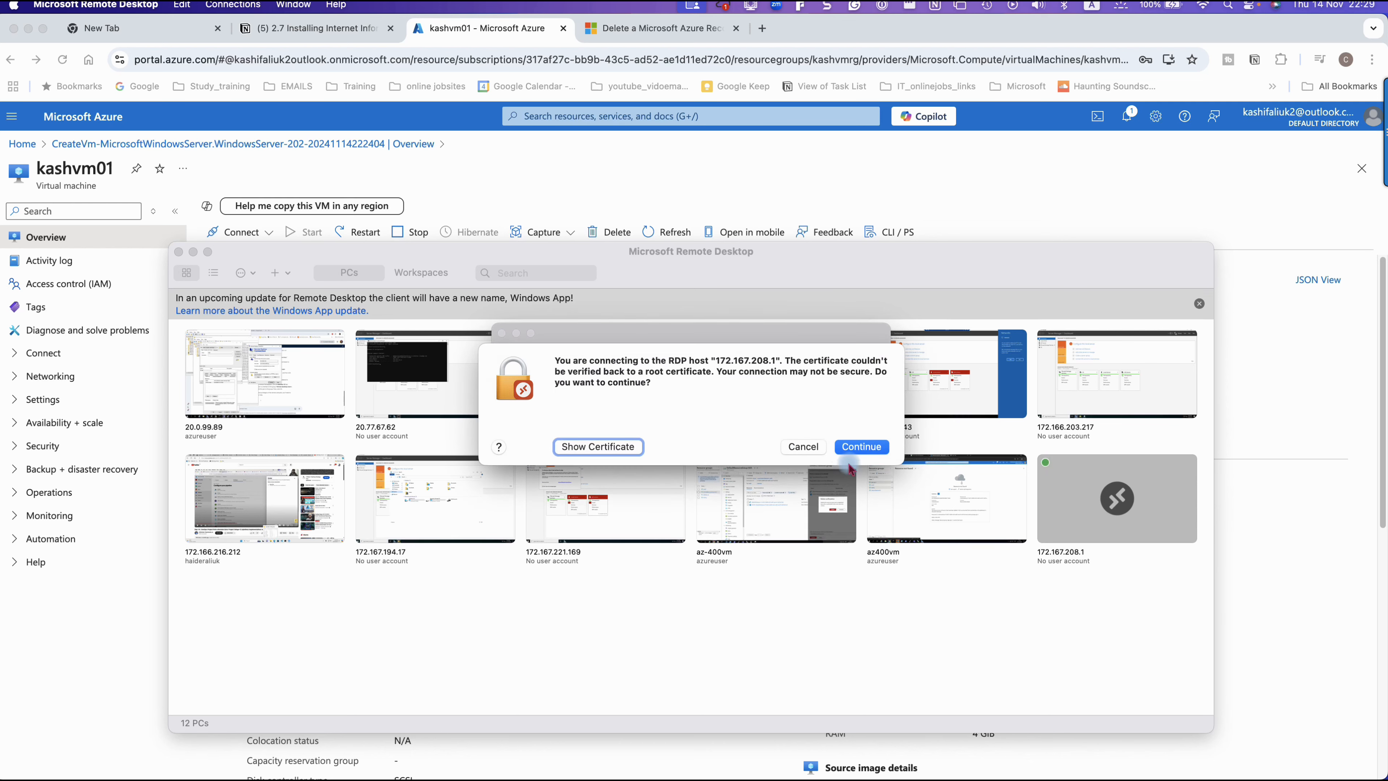
{"action": "left_click", "coordinate": [872, 447]}
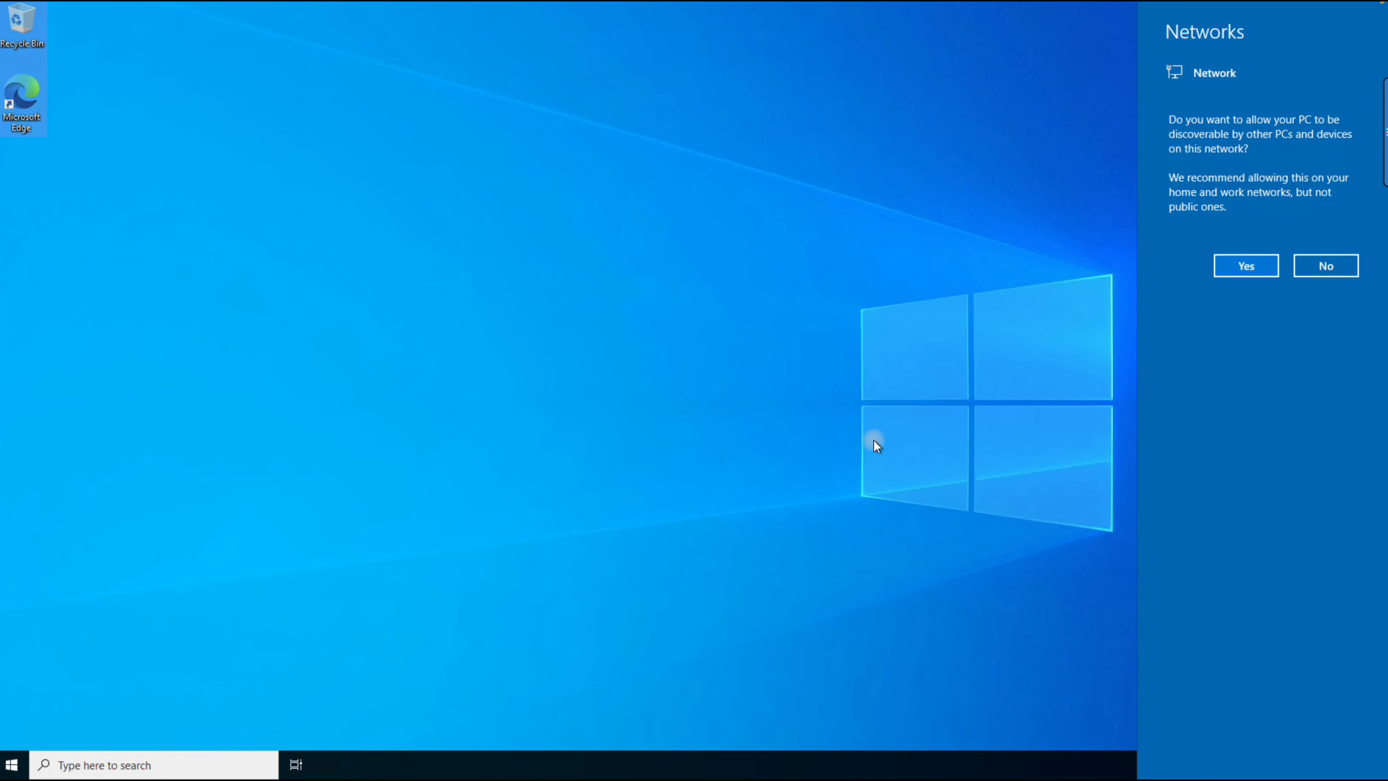
Step: Allow the server to be discoverable on the network and close the Windows Admin Center and Azure Arc notice
{"action": "left_click", "coordinate": [1256, 267]}
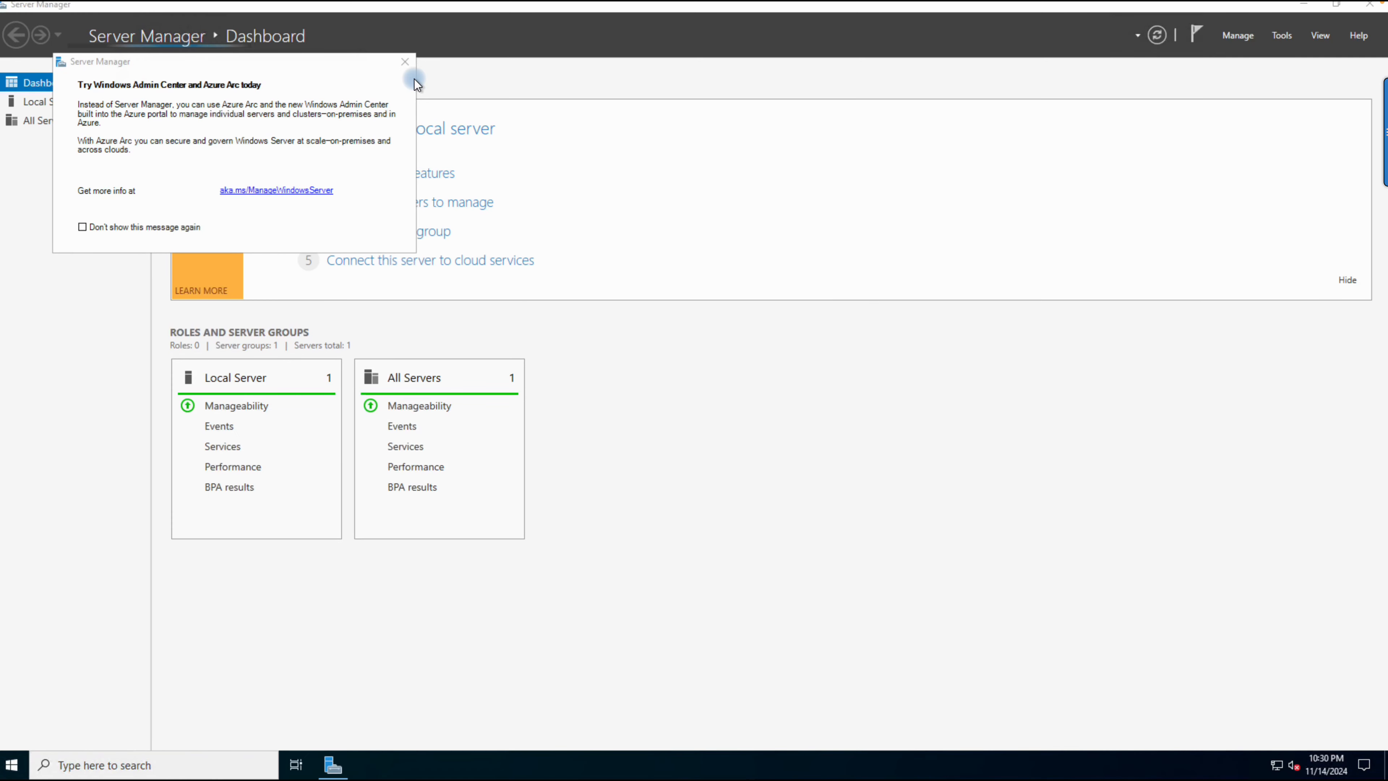
{"action": "left_click", "coordinate": [407, 64]}
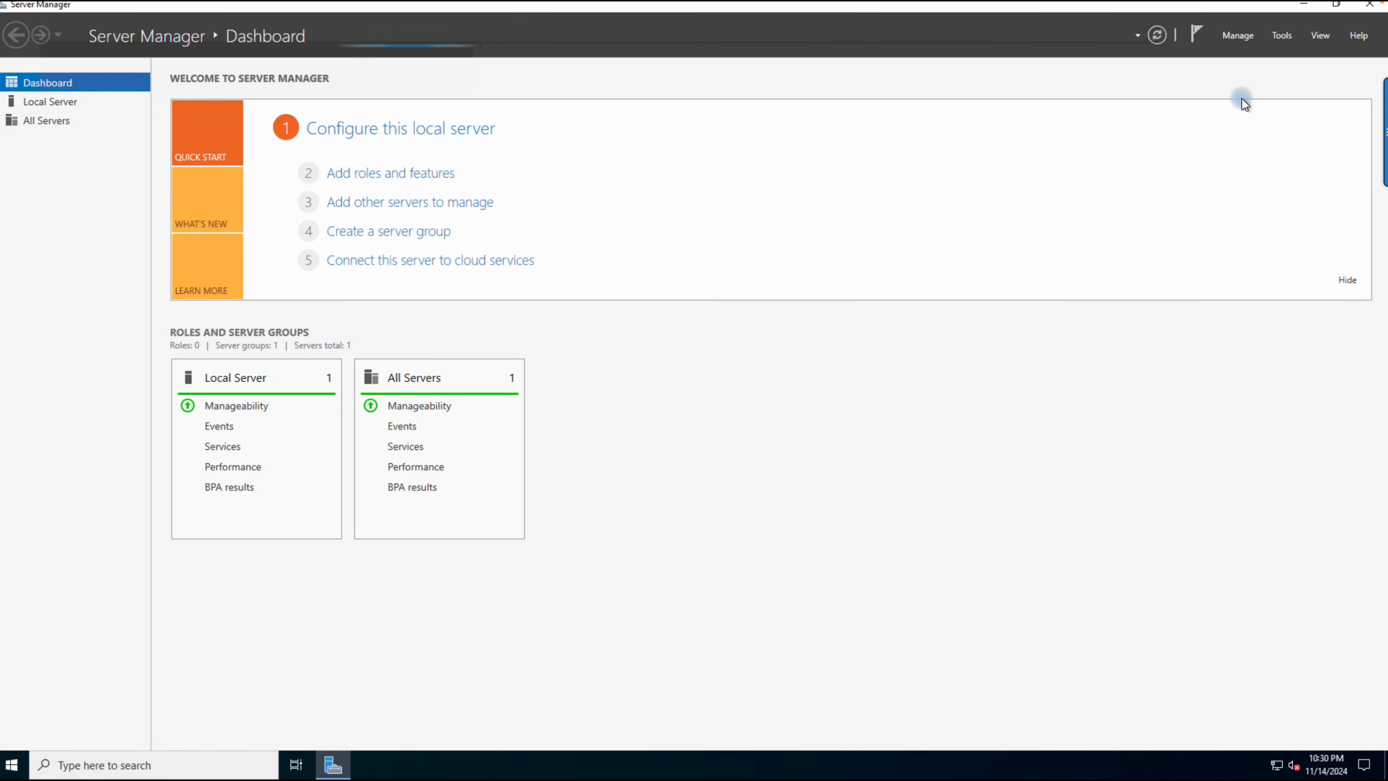
Step: Try to start the Add Roles and Features Wizard from Server Manager
{"action": "left_click", "coordinate": [1236, 37]}
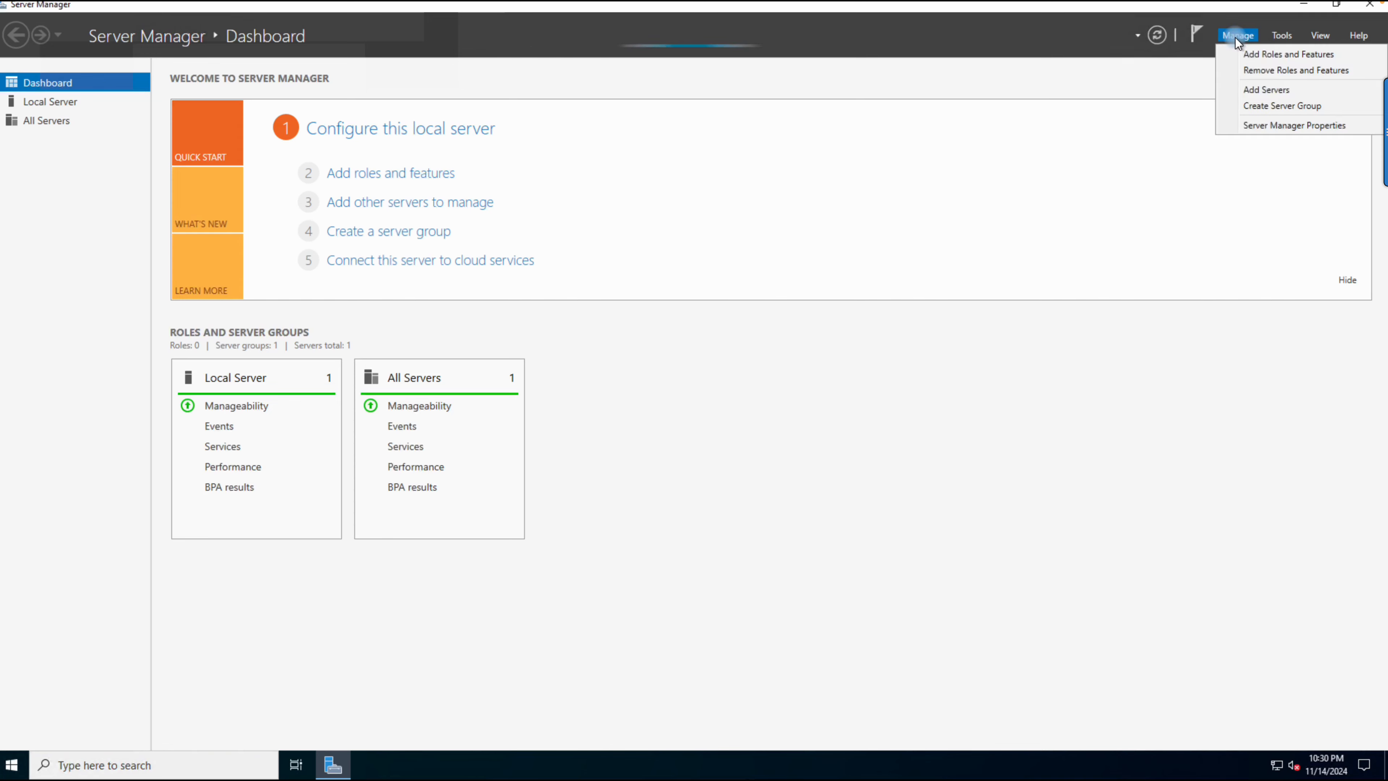
{"action": "left_click", "coordinate": [1255, 56]}
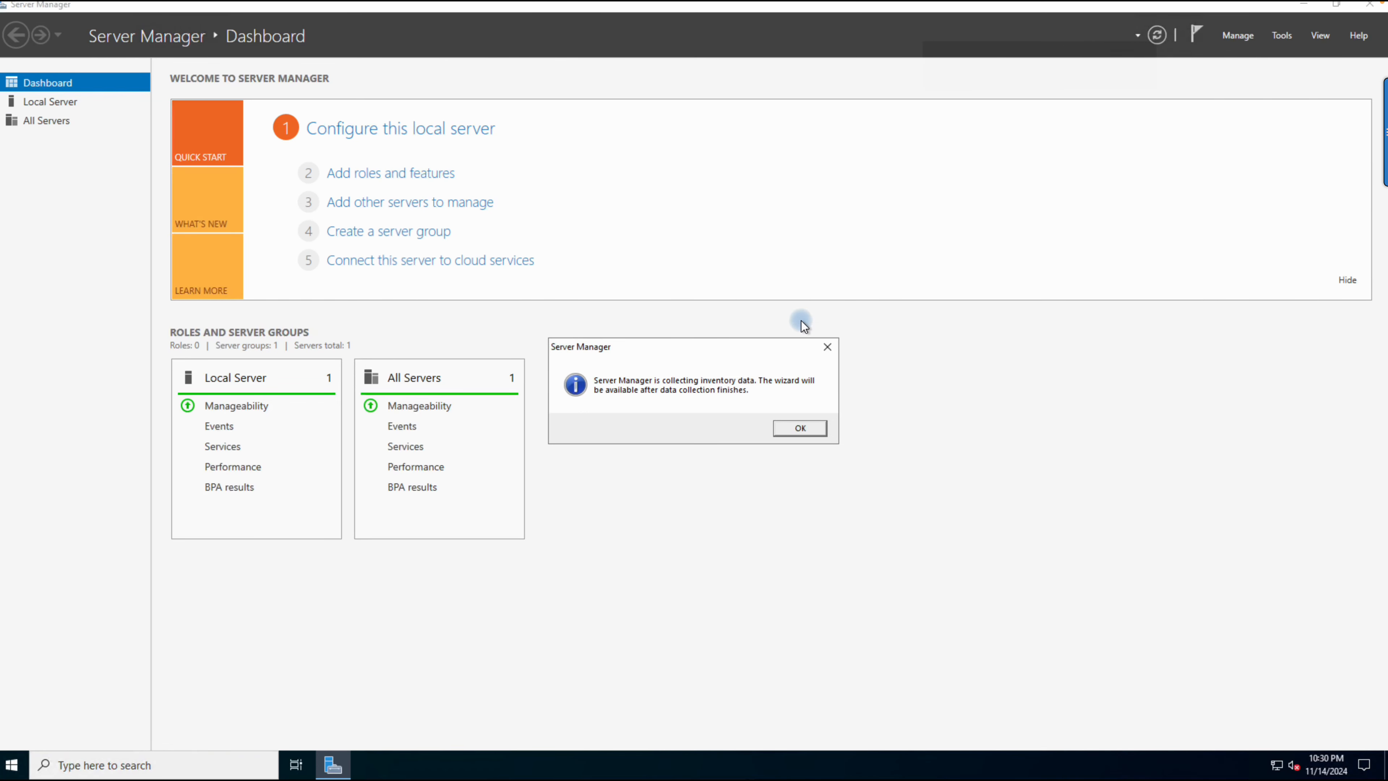
{"action": "left_click", "coordinate": [798, 427]}
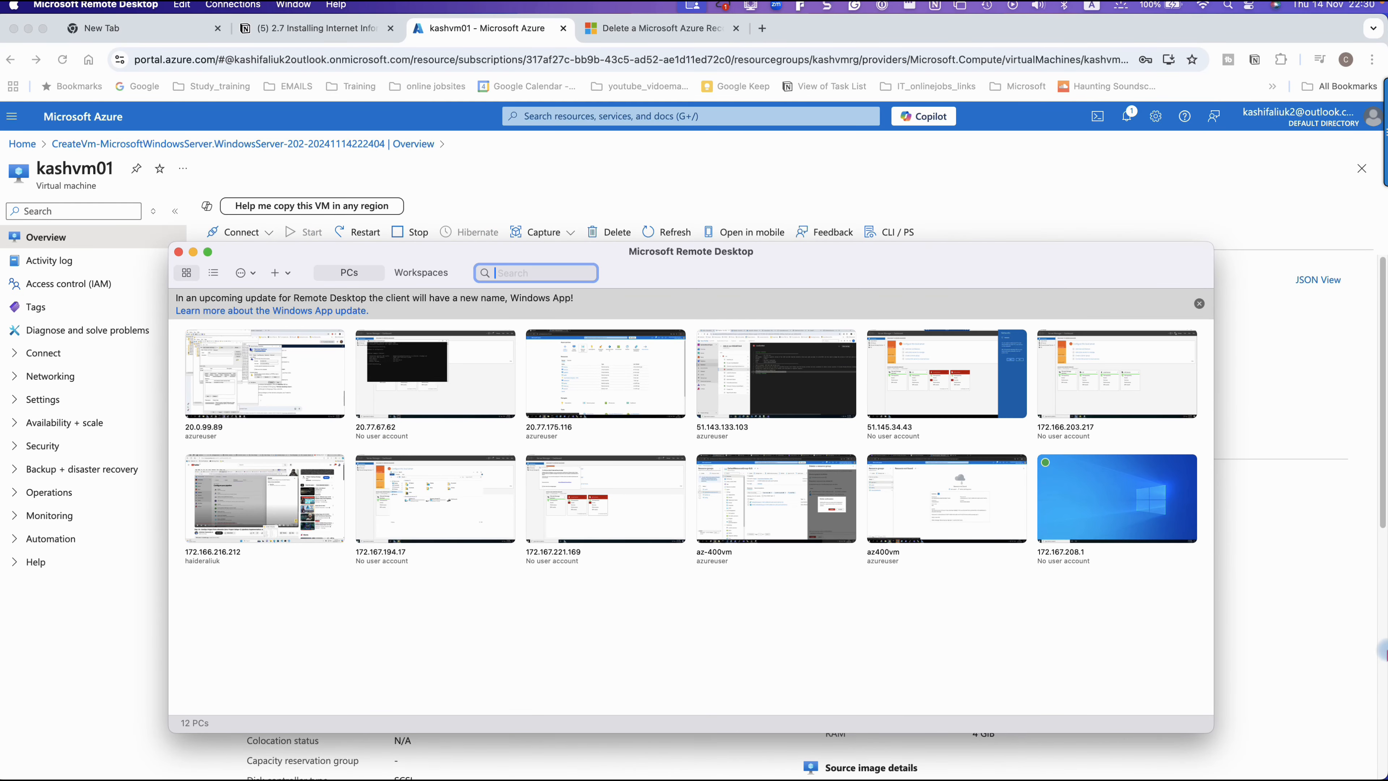
{"action": "left_click", "coordinate": [1309, 768]}
{"action": "left_click", "coordinate": [1291, 759]}
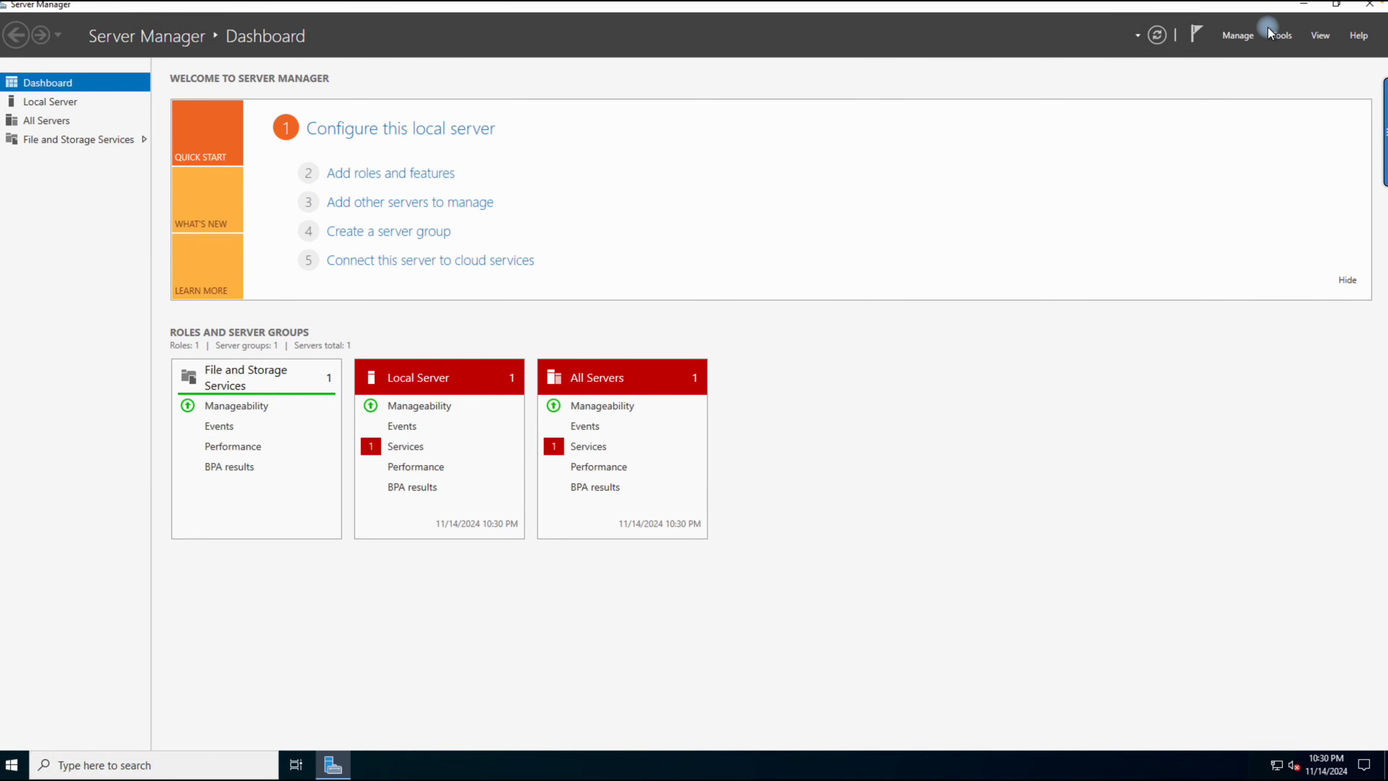
Step: Start the Add Roles and Features Wizard with role-based or feature-based installation and kashvm01 as destination server
{"action": "left_click", "coordinate": [1248, 35]}
{"action": "left_click", "coordinate": [1261, 56]}
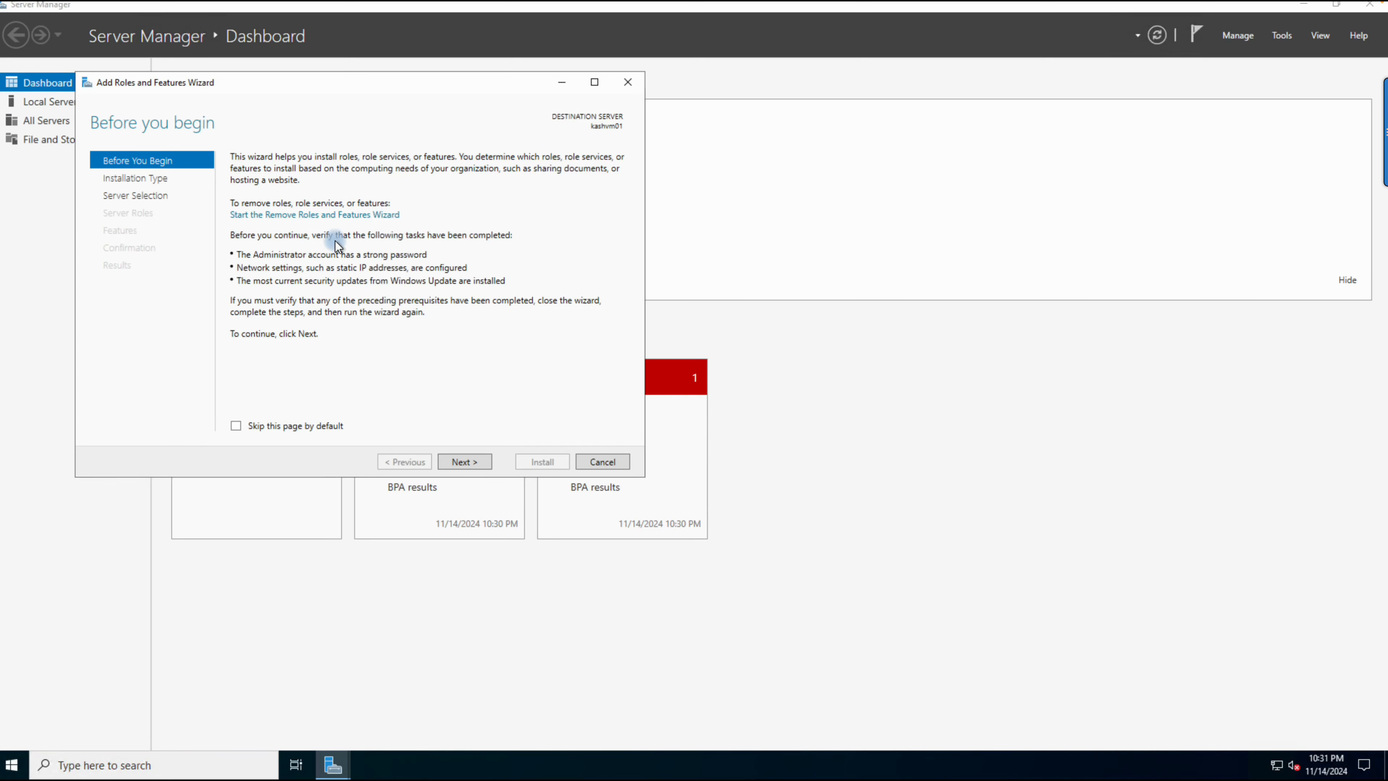
{"action": "left_click", "coordinate": [458, 468]}
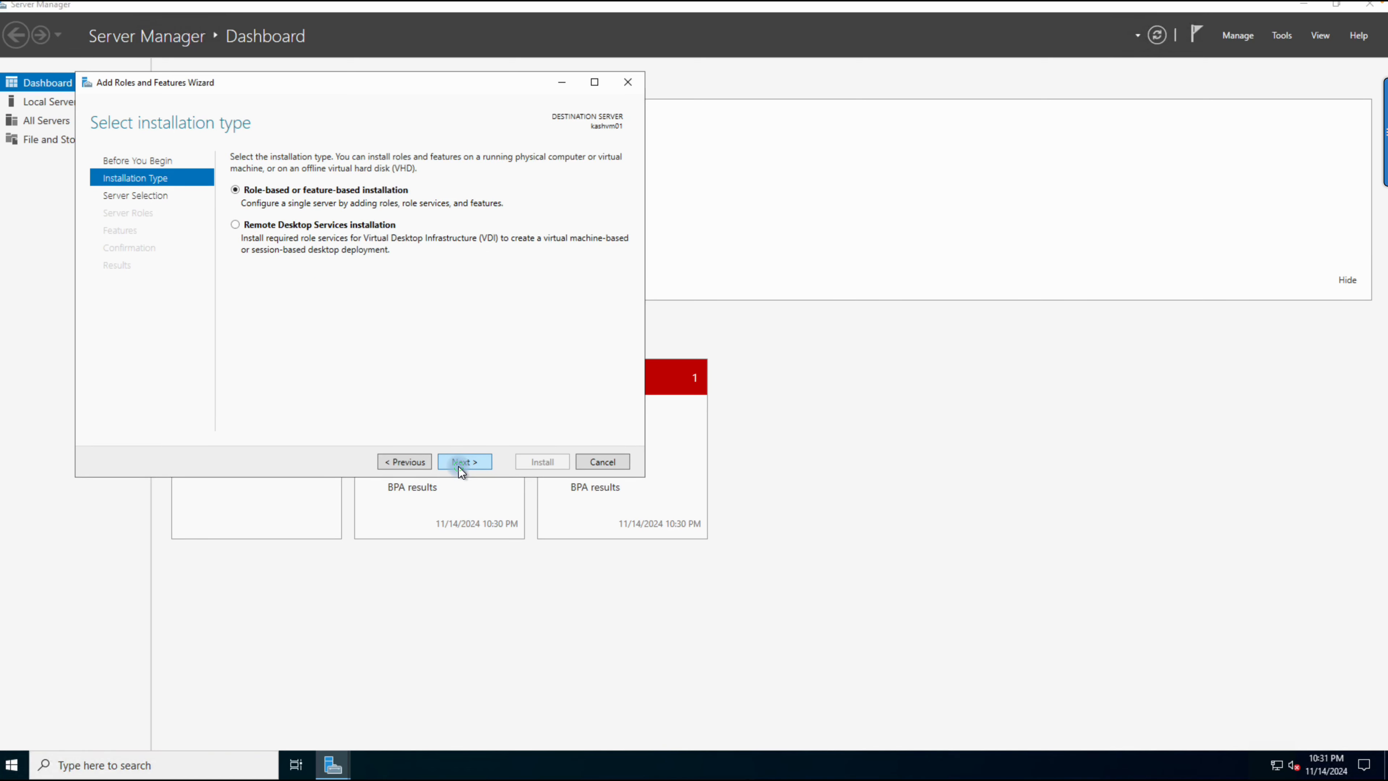
{"action": "left_click", "coordinate": [461, 462]}
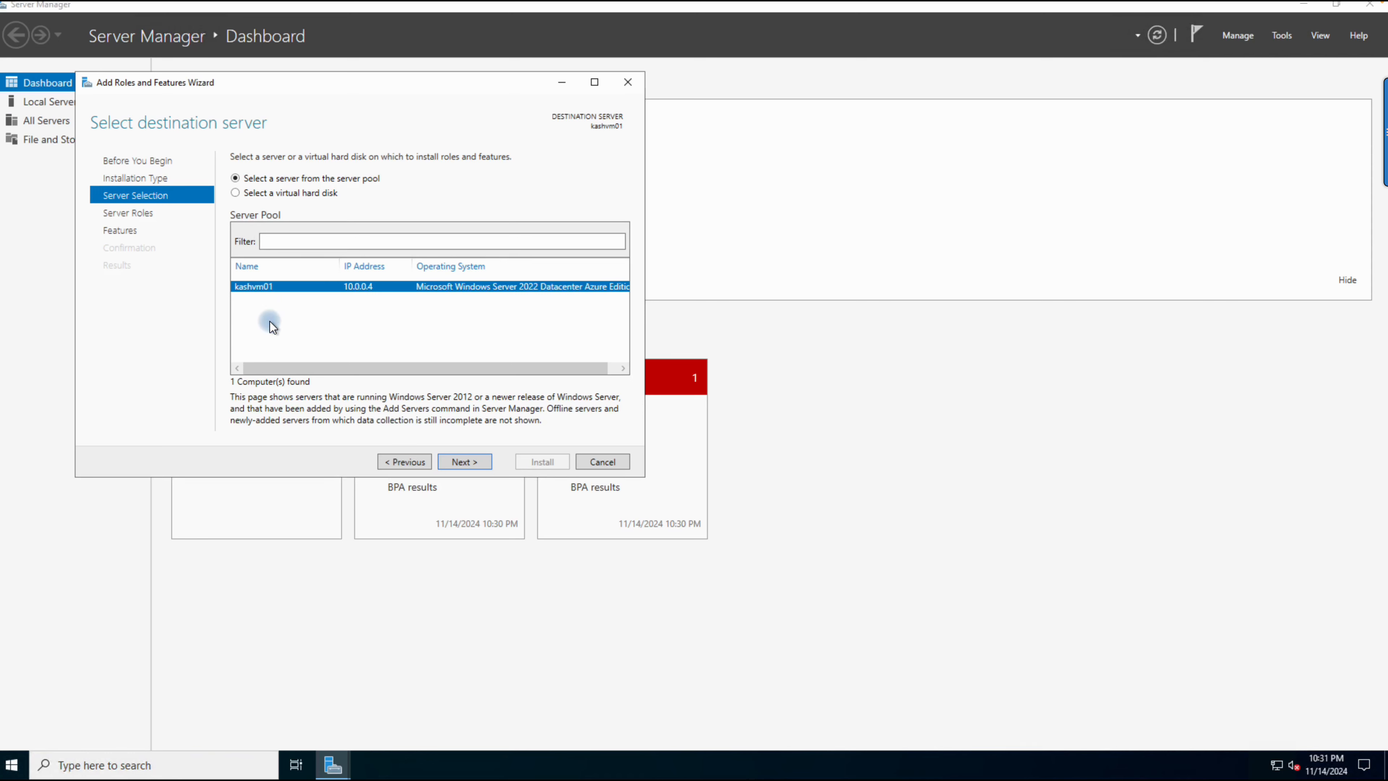
{"action": "left_click", "coordinate": [461, 465]}
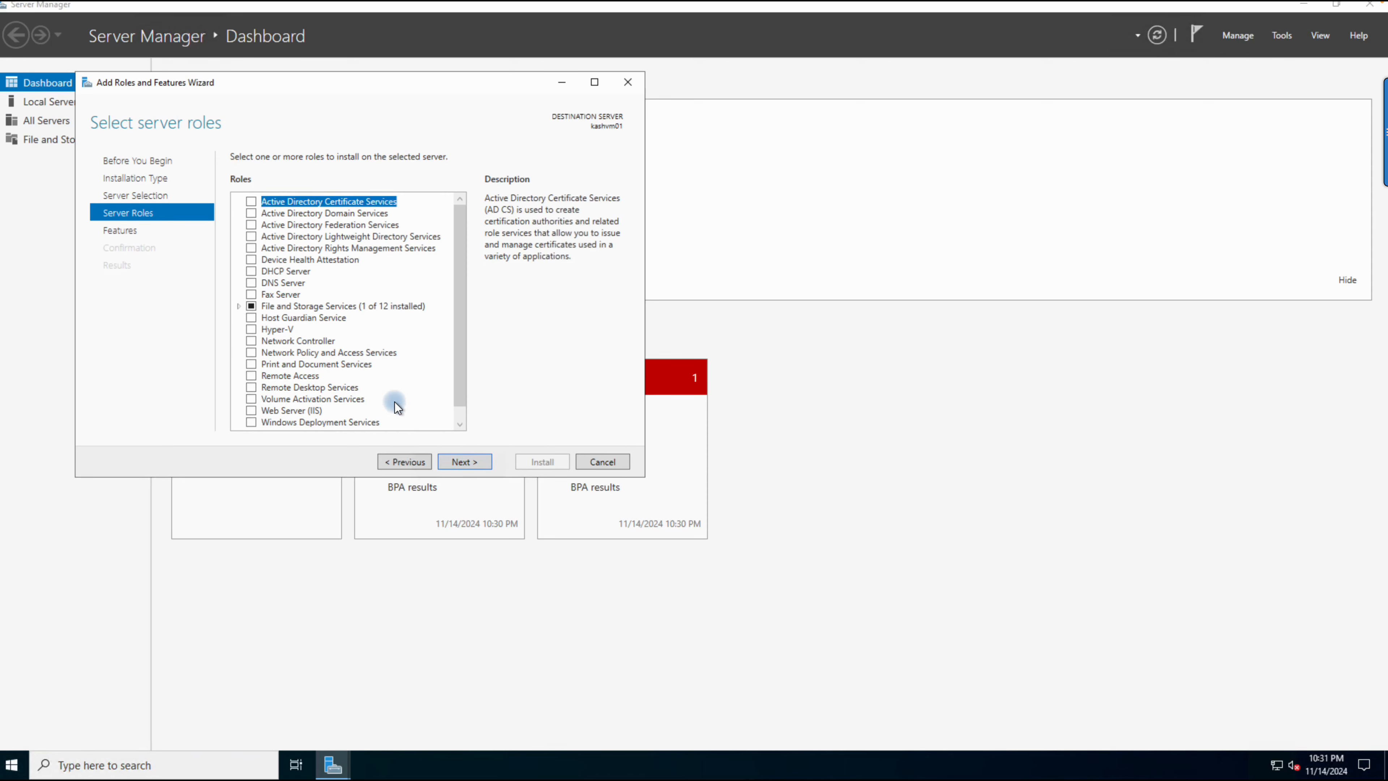
Step: Select the Web Server (IIS) role and add its required features, including the management tools
{"action": "scroll", "coordinate": [304, 396], "scroll_direction": "down", "scroll_amount": 1}
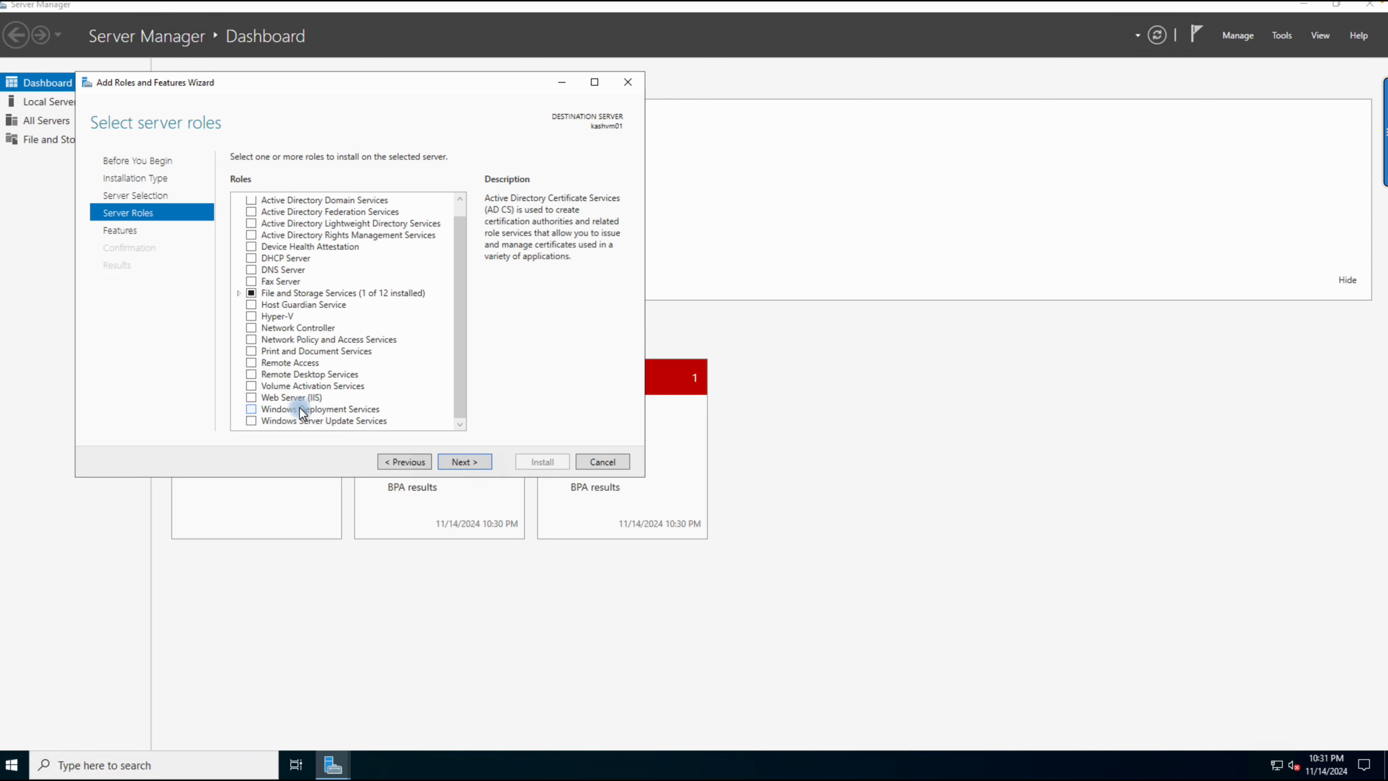
{"action": "left_click", "coordinate": [250, 397]}
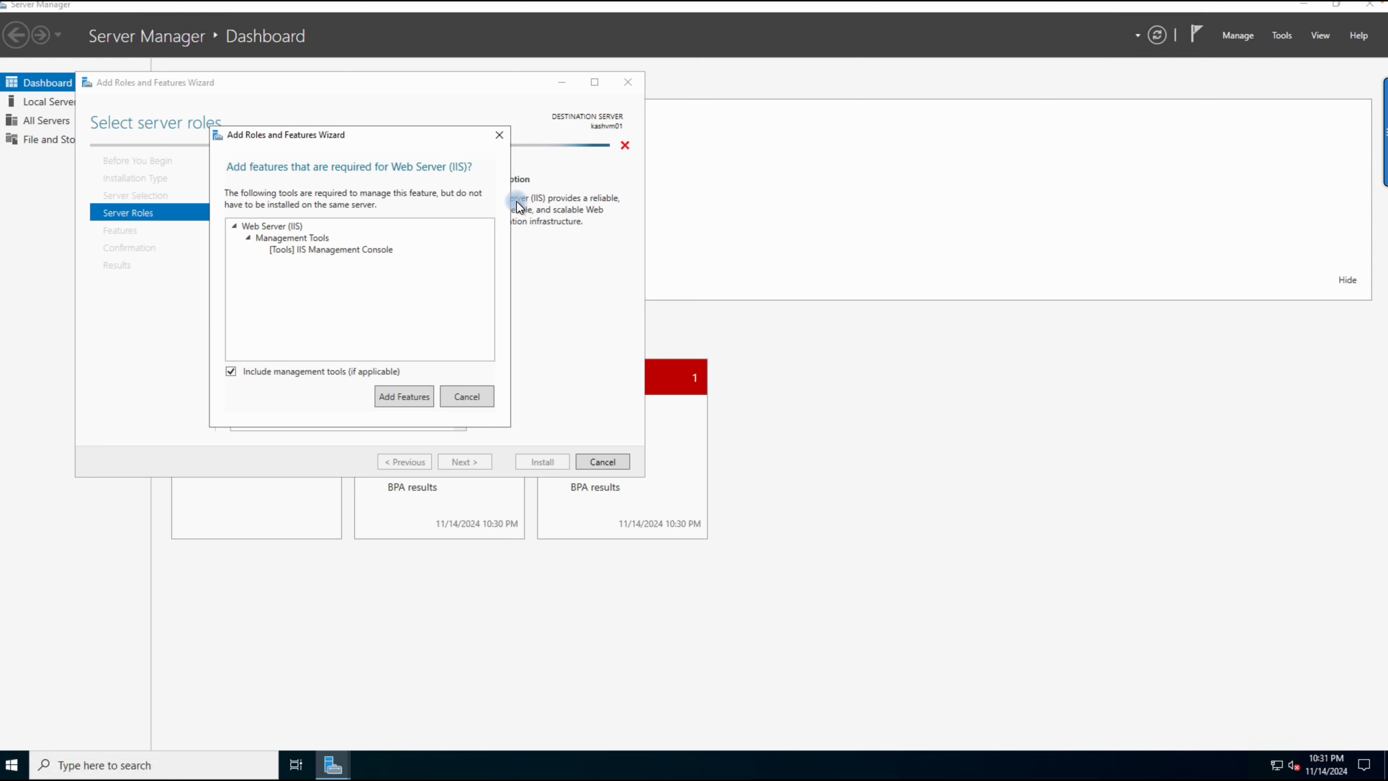
{"action": "left_click_drag", "start_coordinate": [394, 136], "coordinate": [230, 135]}
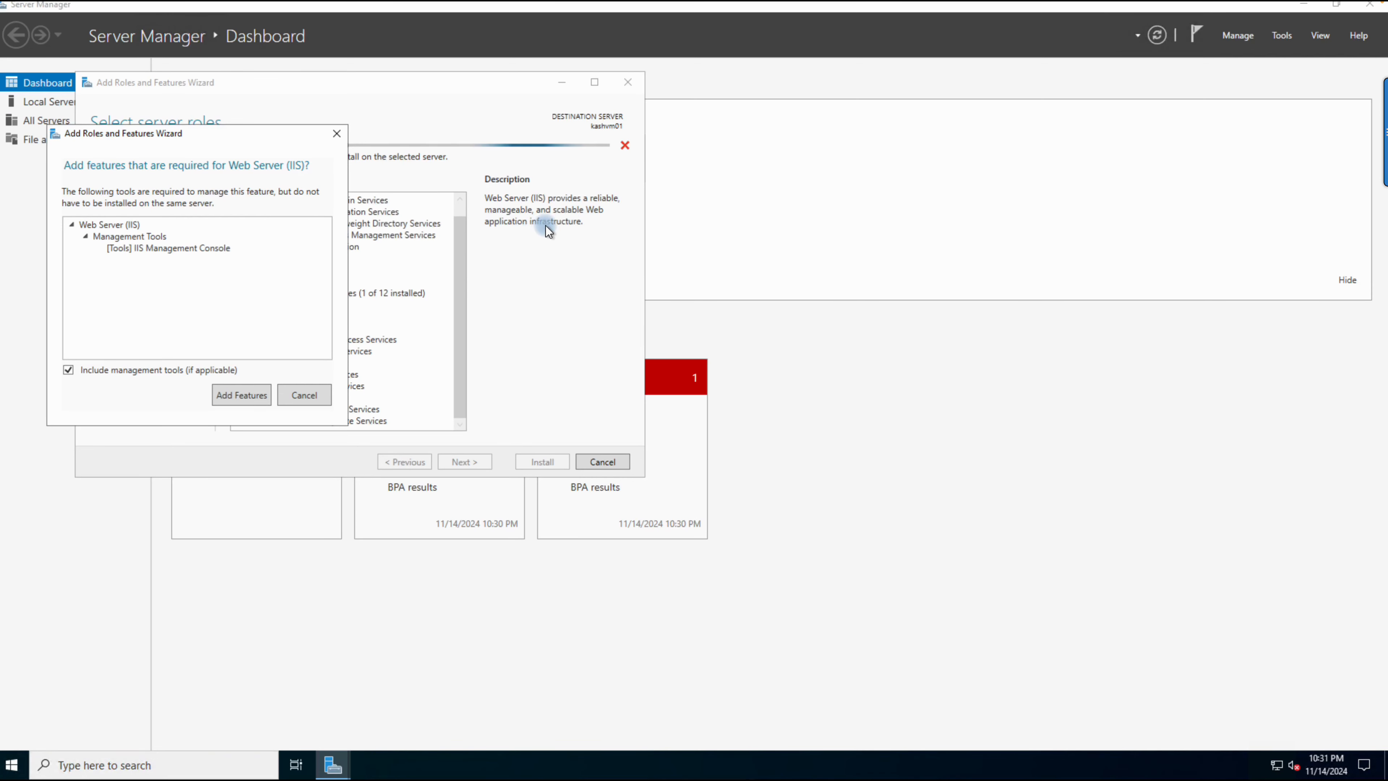
{"action": "left_click_drag", "start_coordinate": [224, 135], "coordinate": [440, 160]}
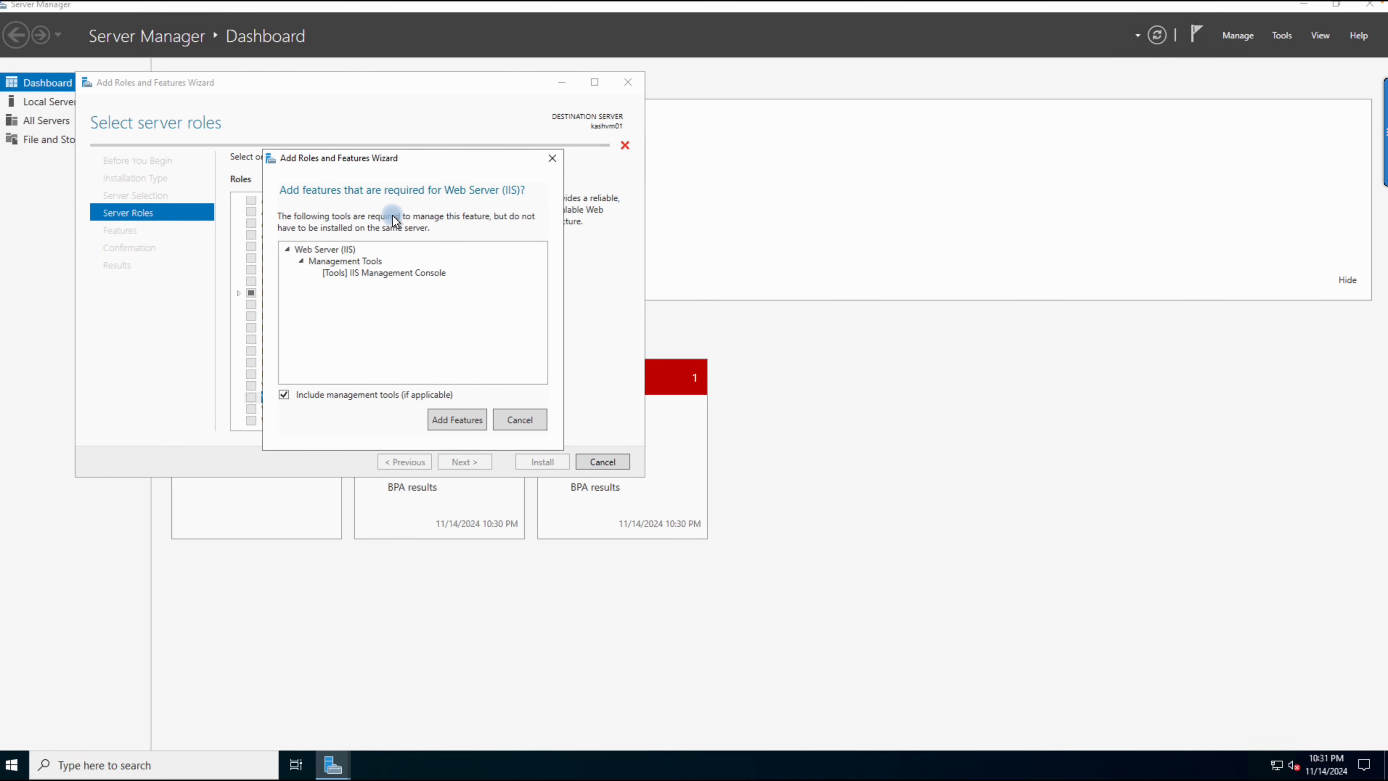
{"action": "left_click", "coordinate": [456, 420]}
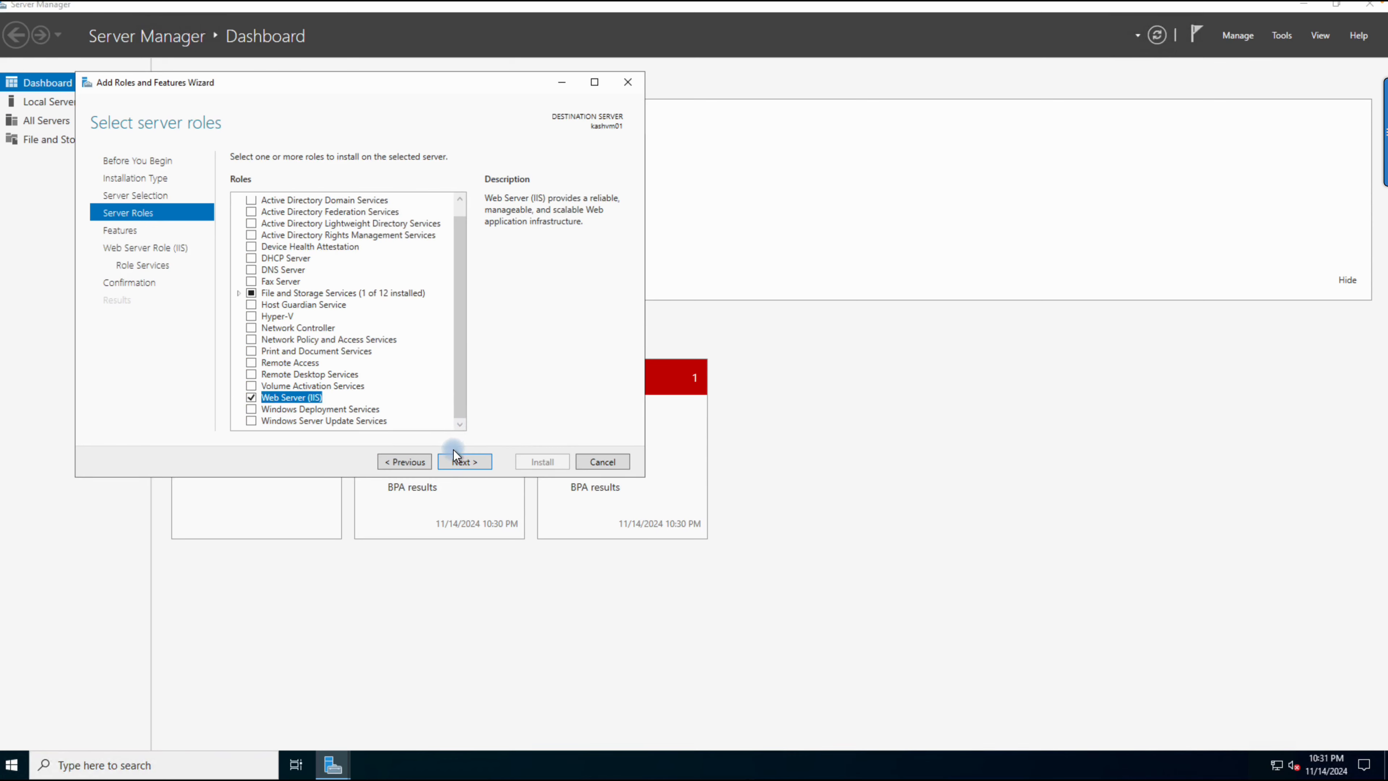
Step: Keep the default features and role services, and start installing the Web Server (IIS) role
{"action": "left_click", "coordinate": [458, 461]}
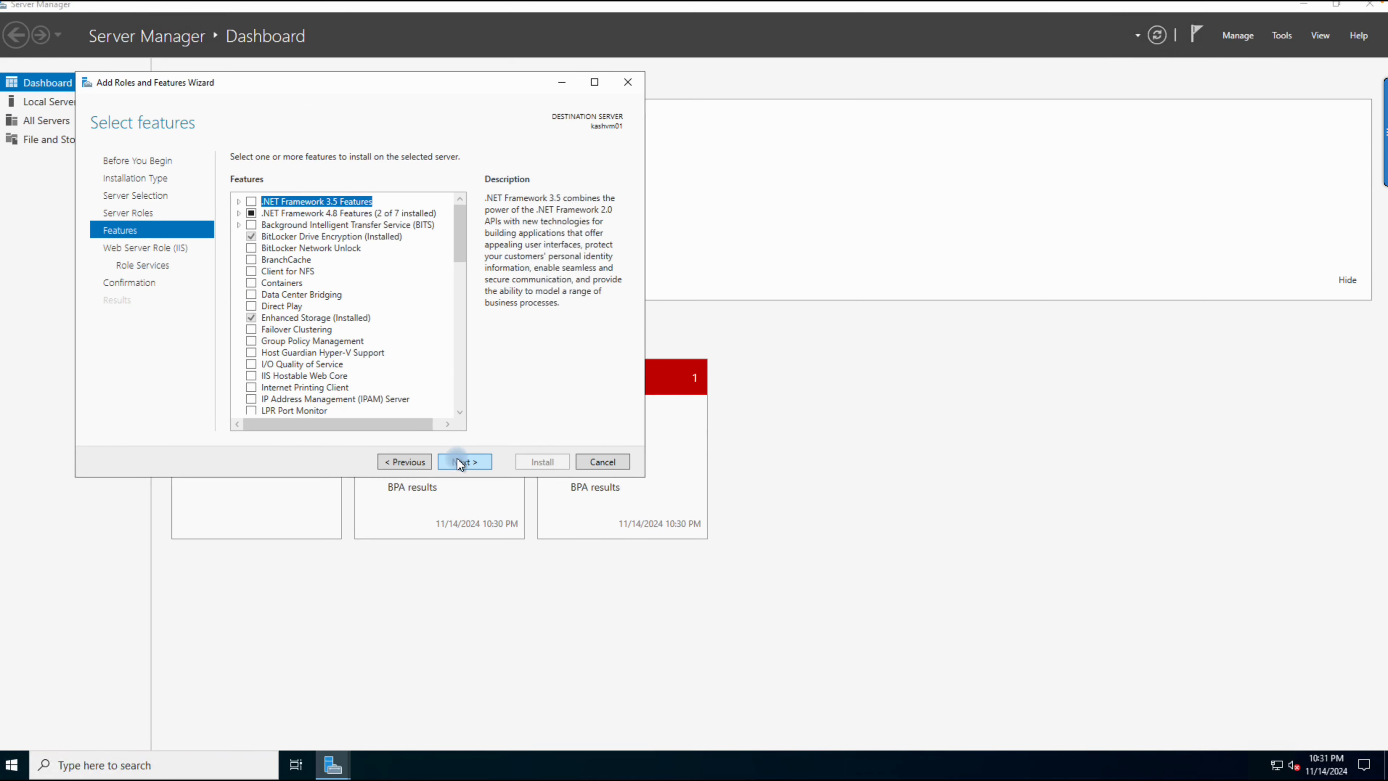
{"action": "left_click", "coordinate": [458, 462]}
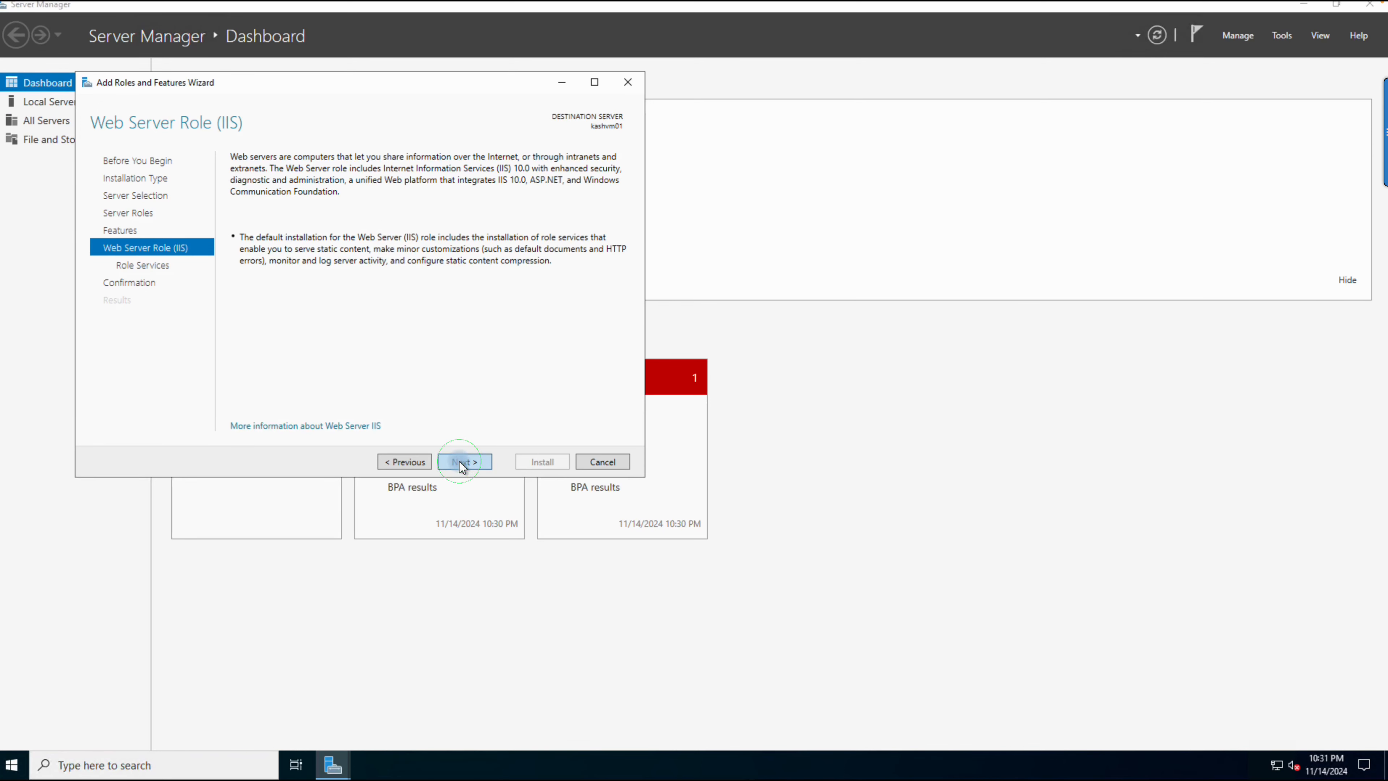
{"action": "left_click", "coordinate": [458, 461]}
{"action": "left_click", "coordinate": [458, 460]}
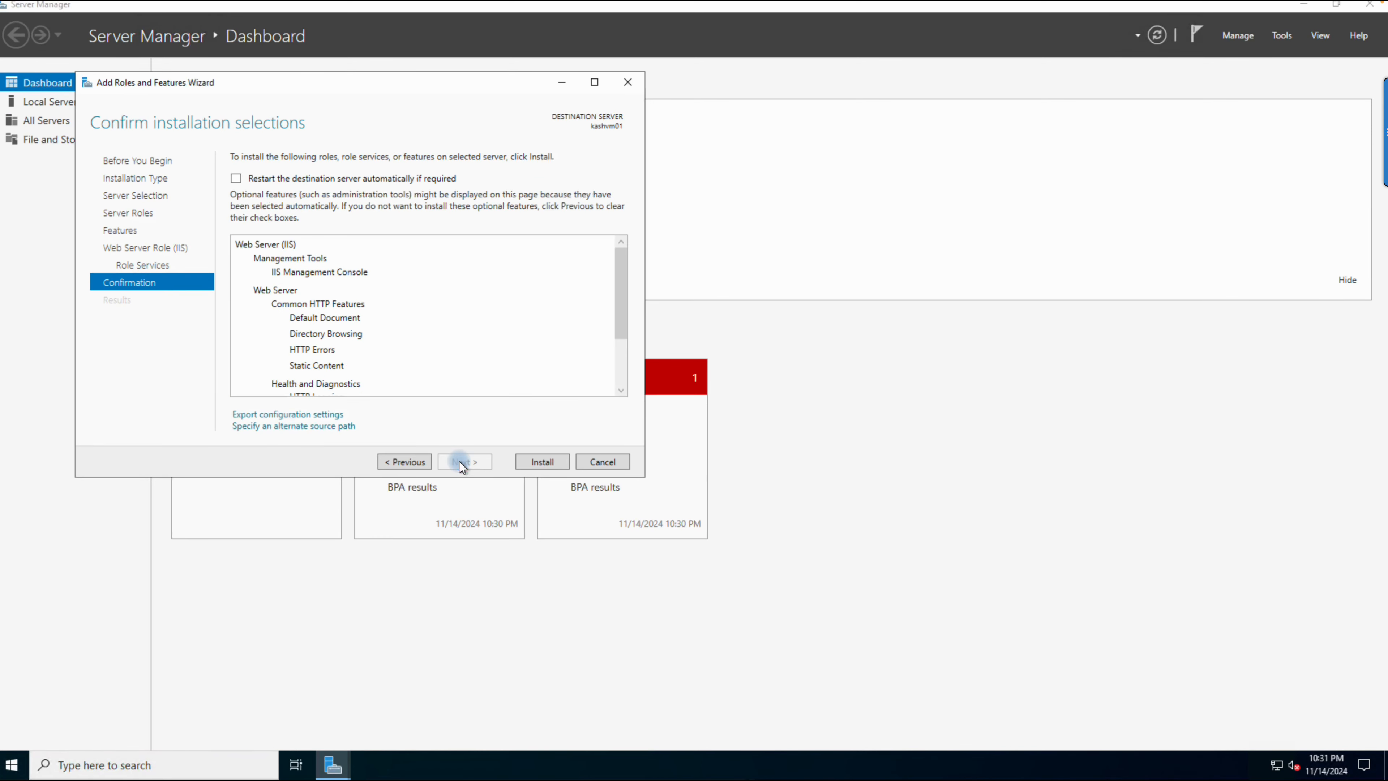
{"action": "left_click", "coordinate": [533, 461]}
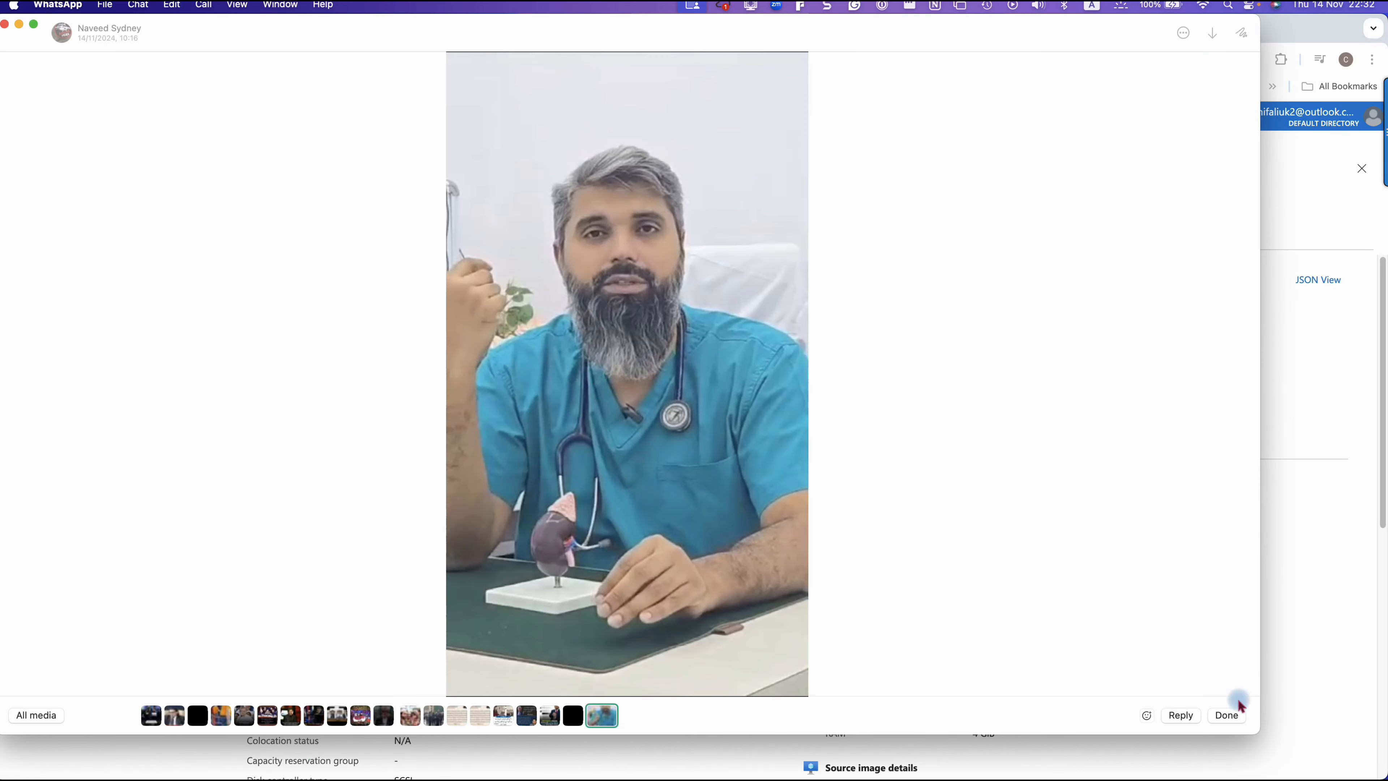
Step: Switch back to the remote server session to check the feature installation progress
{"action": "left_click", "coordinate": [1315, 766]}
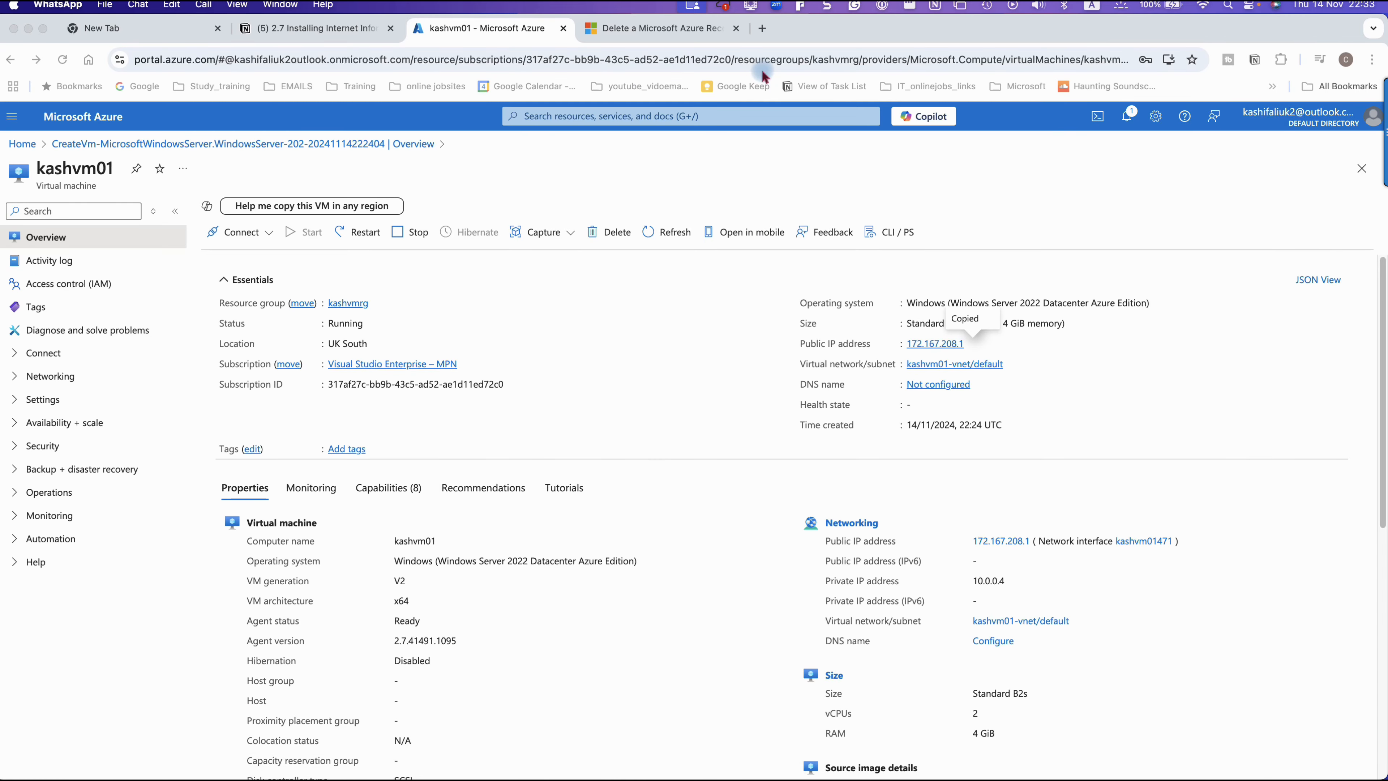
{"action": "key", "text": "ctrl+Right"}
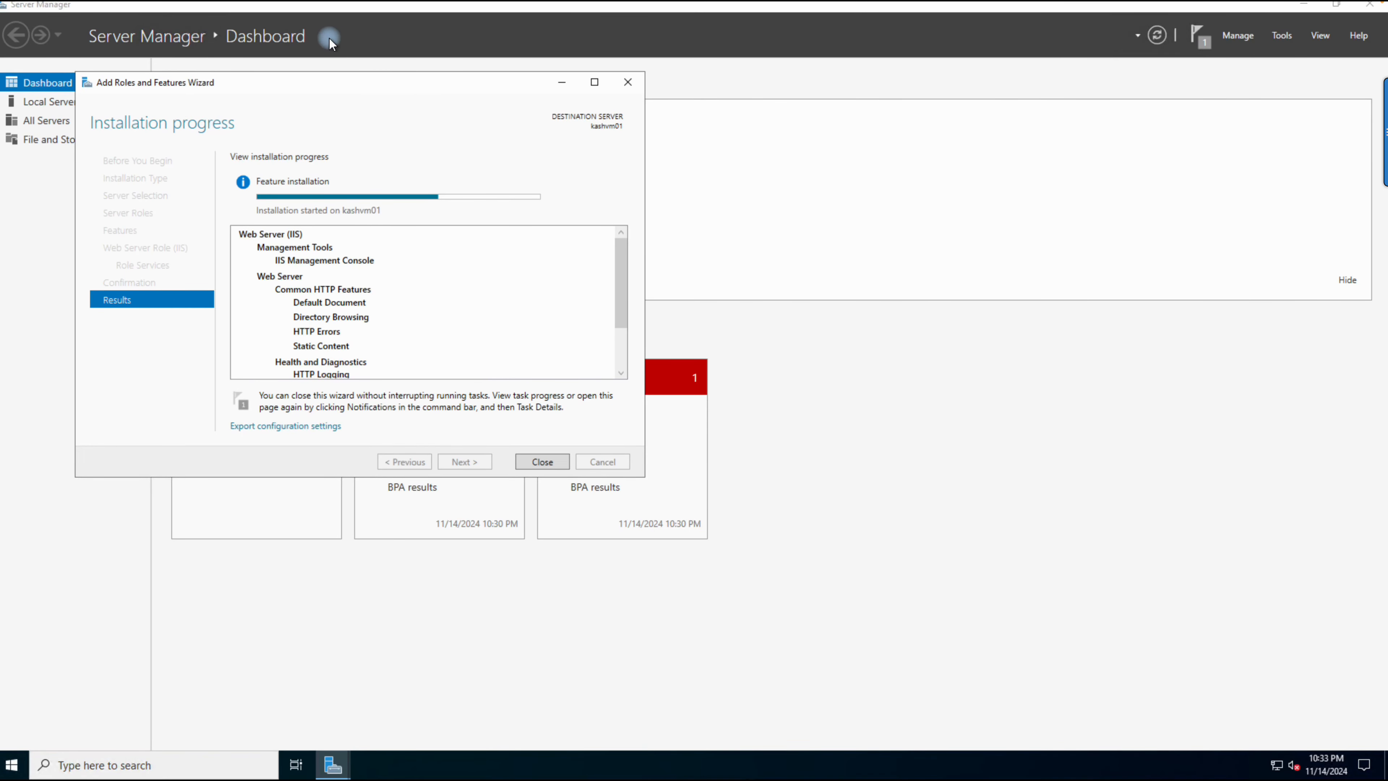
{"action": "mouse_move", "coordinate": [755, 4]}
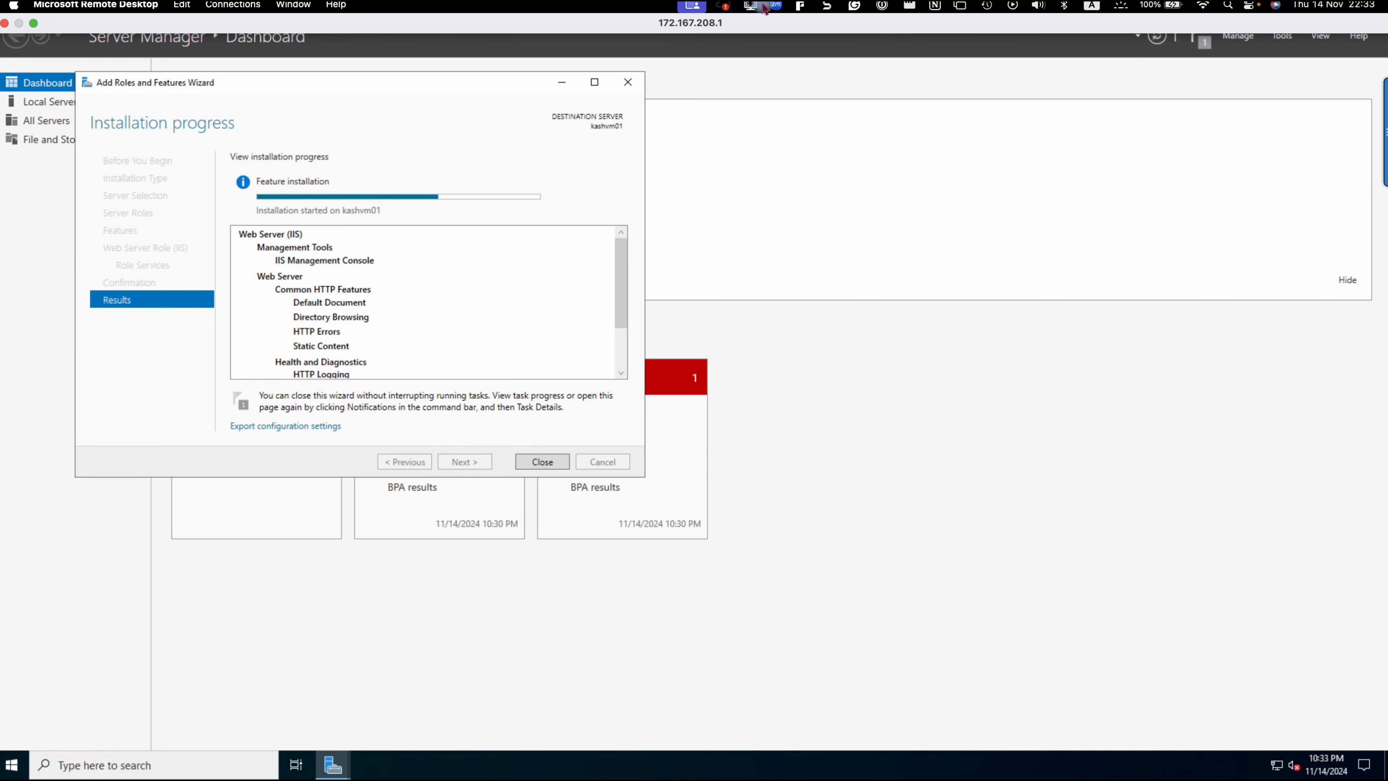
{"action": "left_click", "coordinate": [760, 7]}
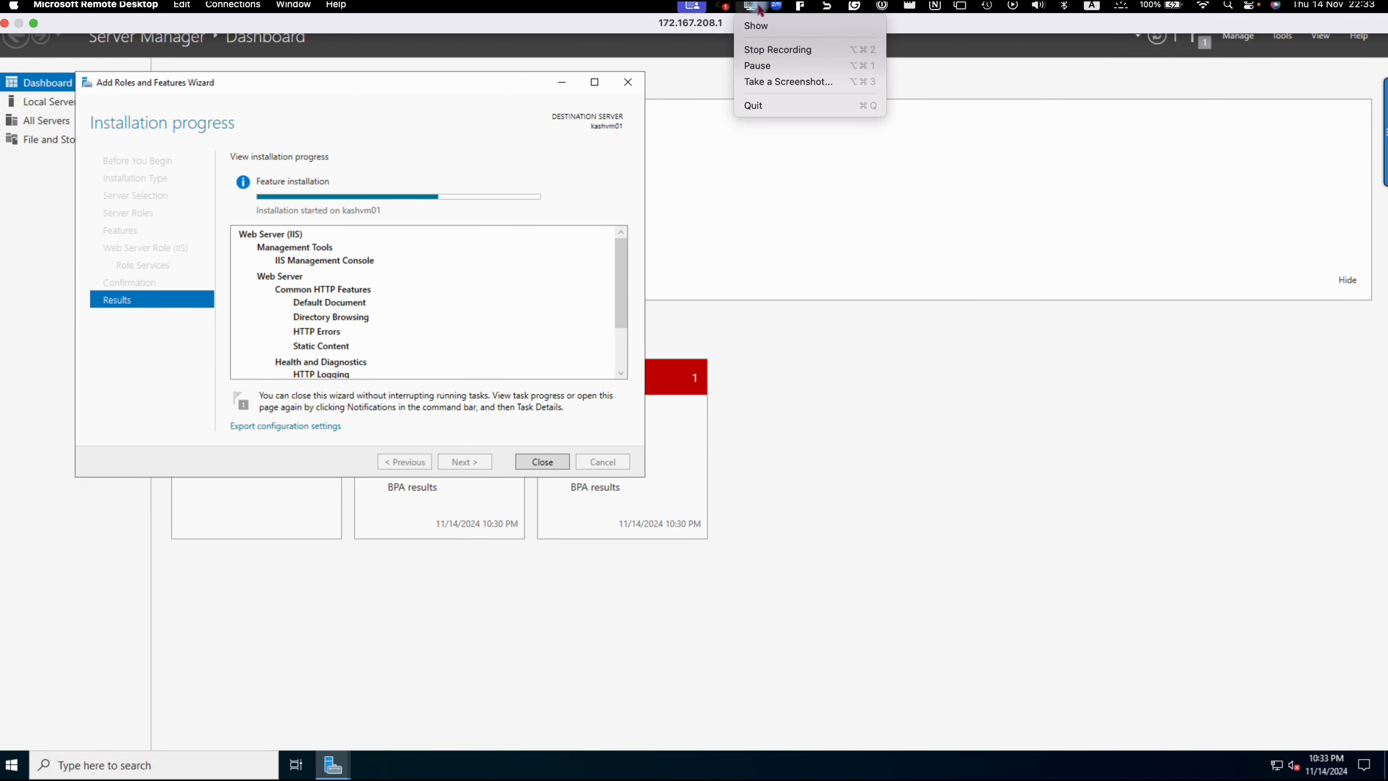
{"action": "left_click", "coordinate": [760, 66]}
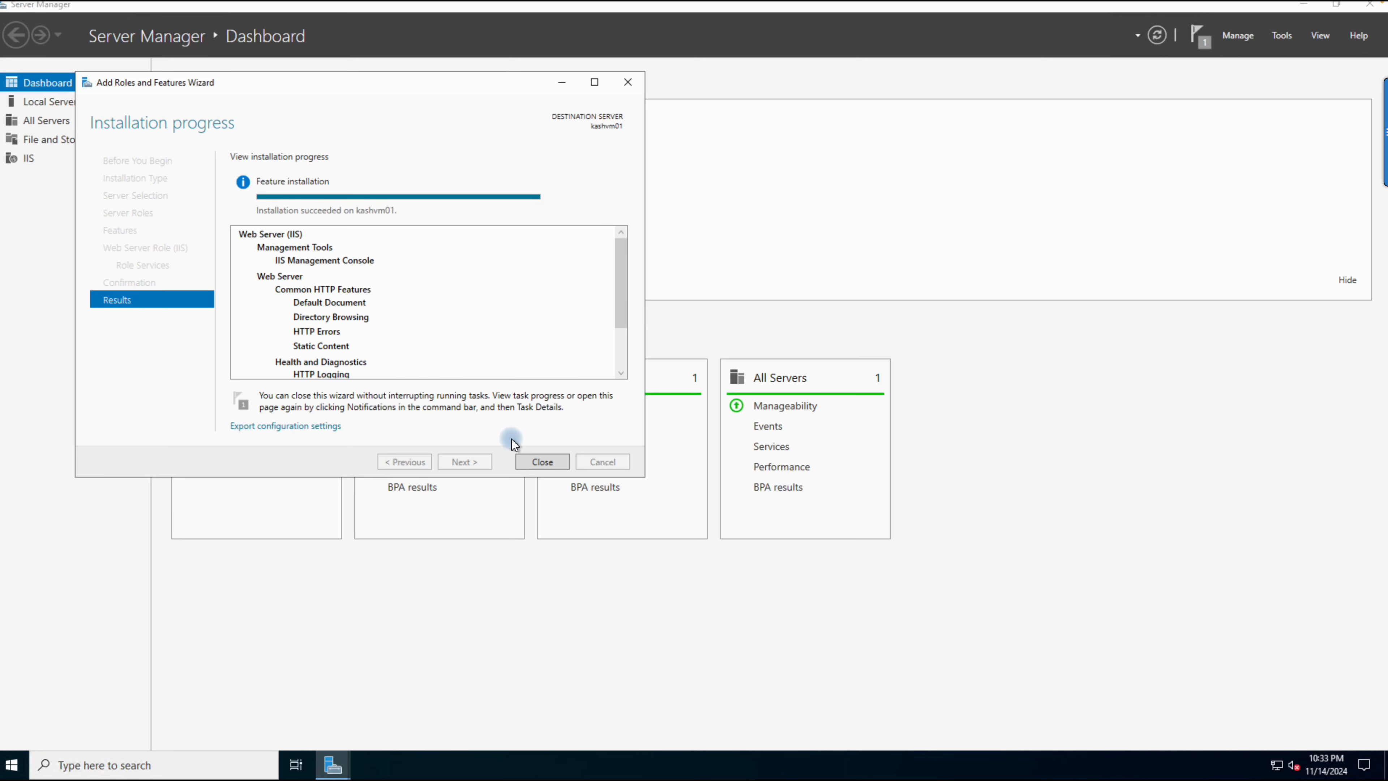
Step: Close the Add Roles and Features Wizard and switch to the Chrome window showing the kashvm01 overview in Azure
{"action": "left_click", "coordinate": [542, 461]}
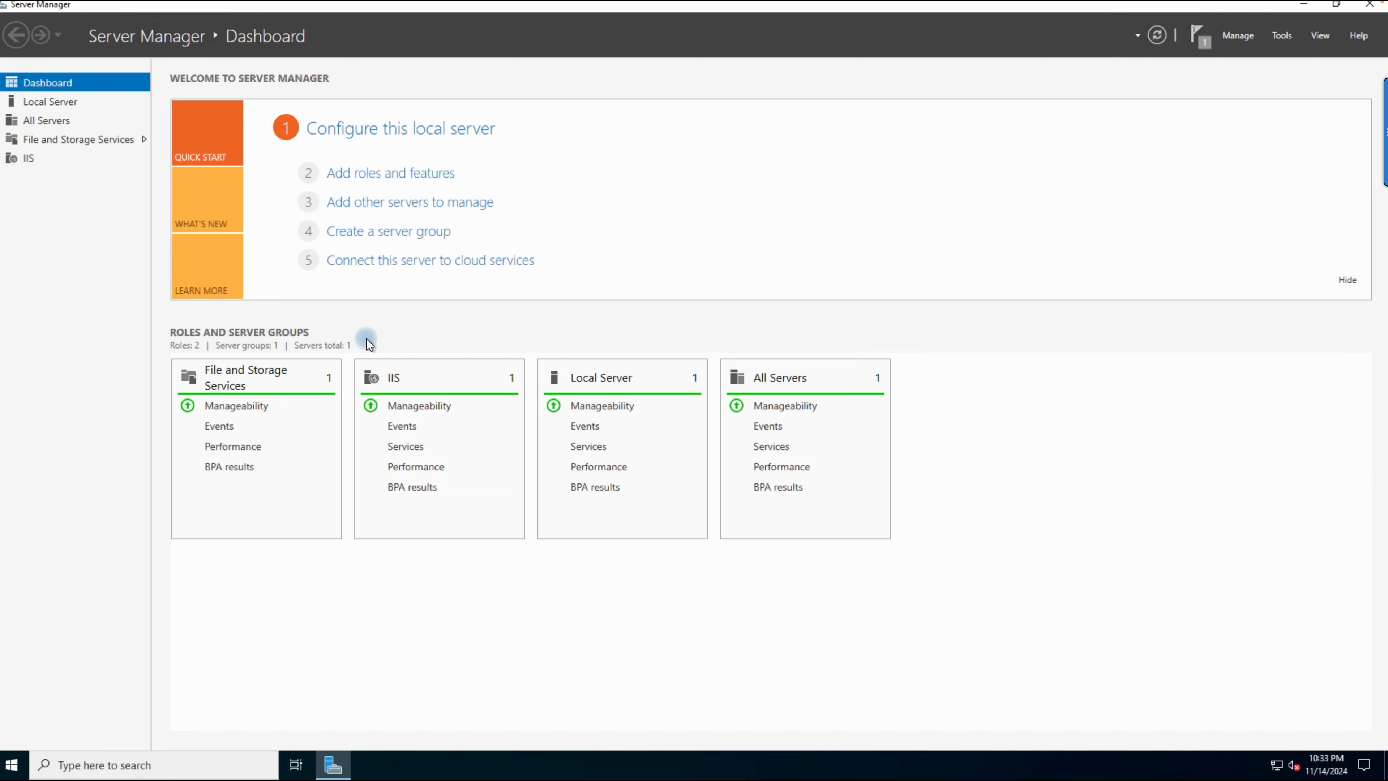
{"action": "key", "text": "ctrl+Left"}
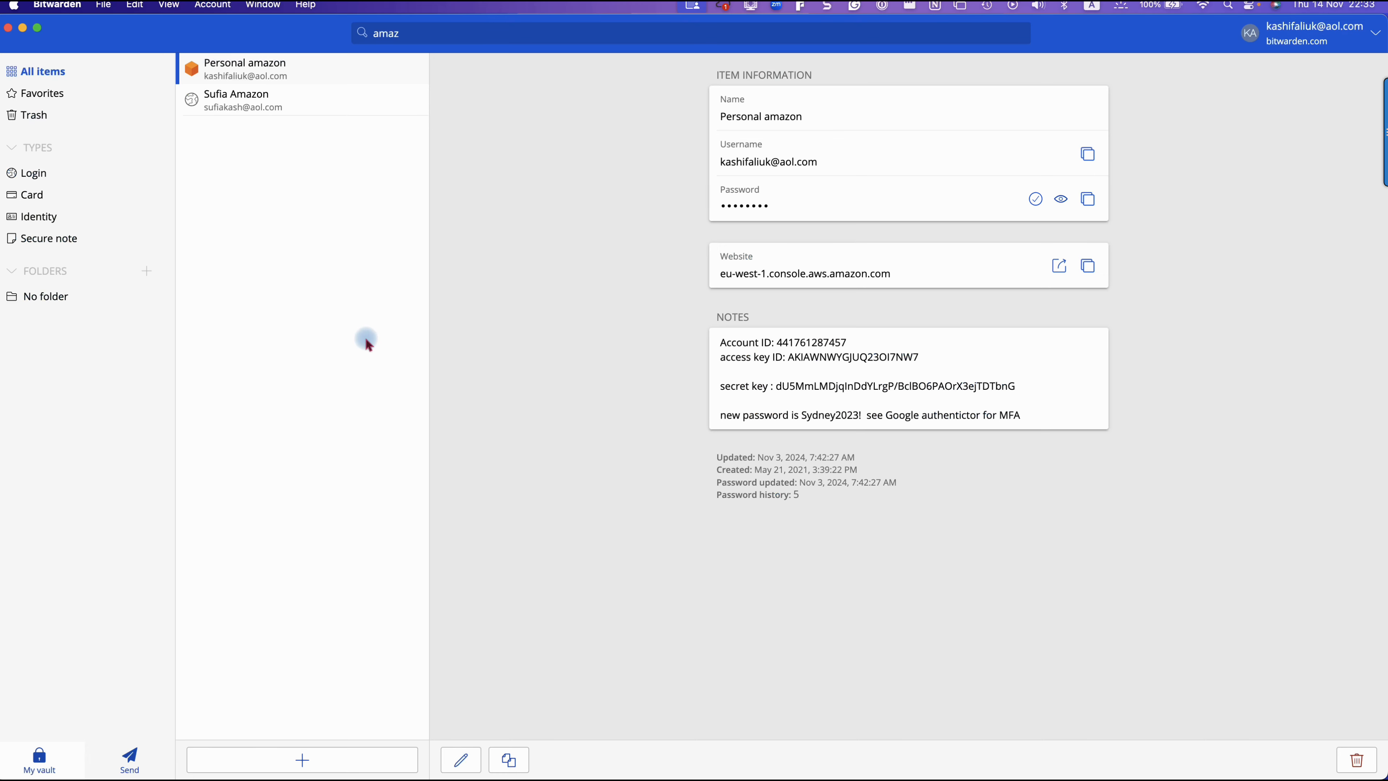
{"action": "key", "text": "ctrl+Right"}
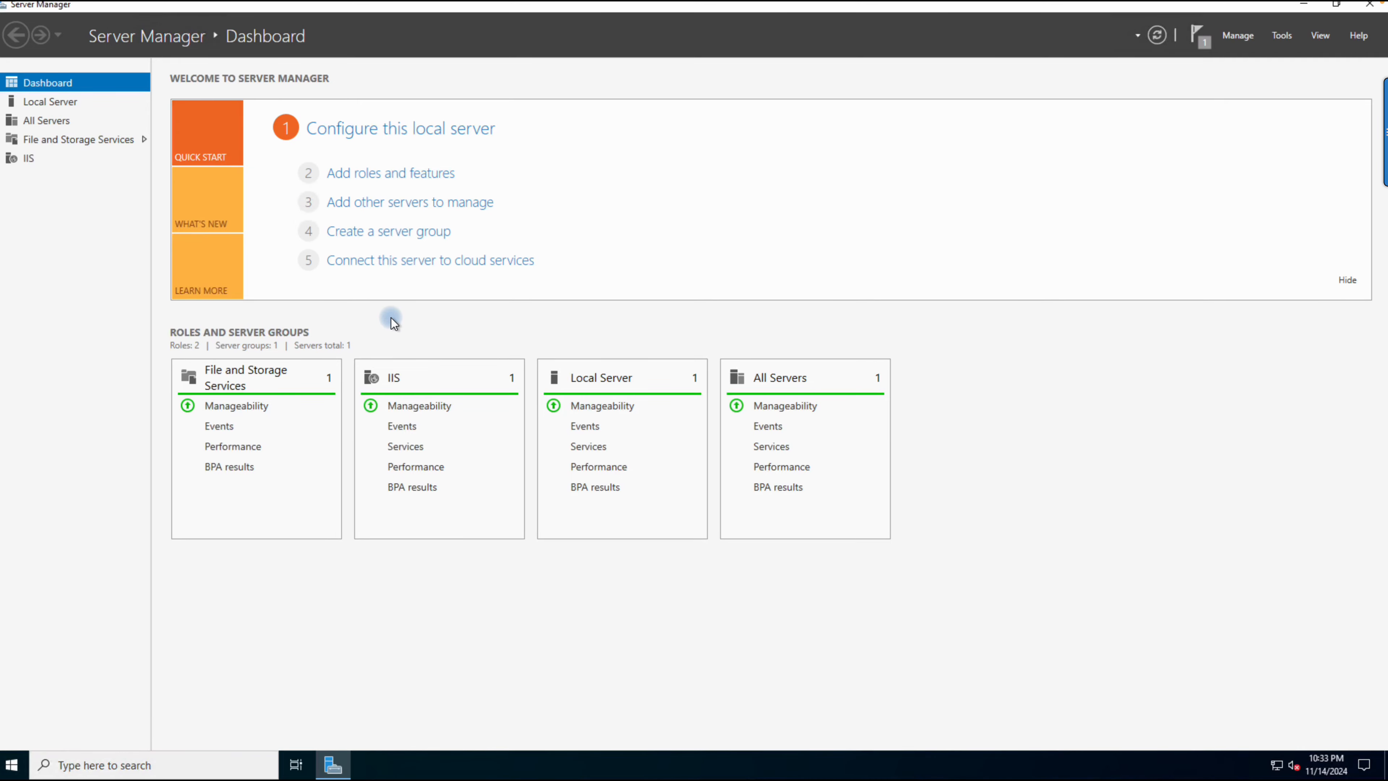
{"action": "key", "text": "ctrl+Left"}
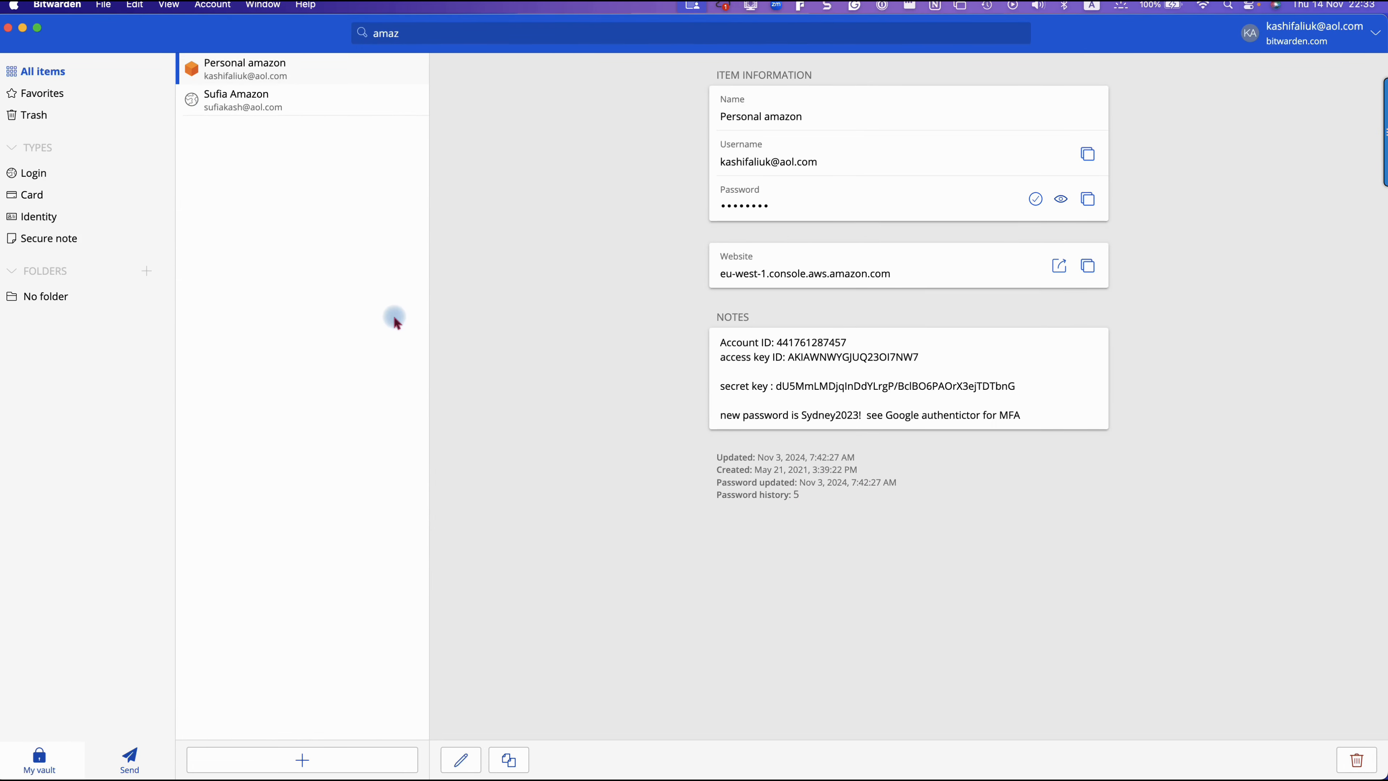
{"action": "key", "text": "ctrl+Up"}
{"action": "left_click", "coordinate": [286, 249]}
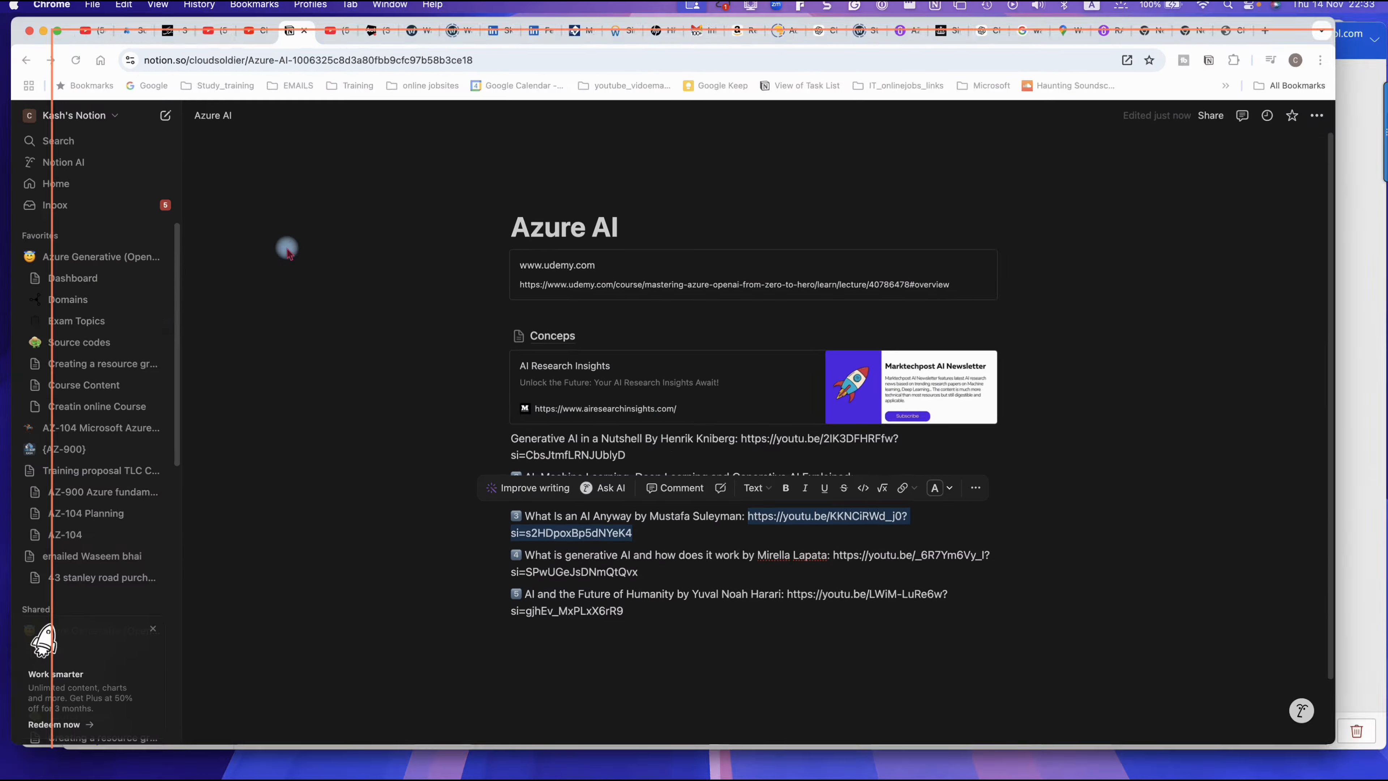
{"action": "key", "text": "ctrl+Up"}
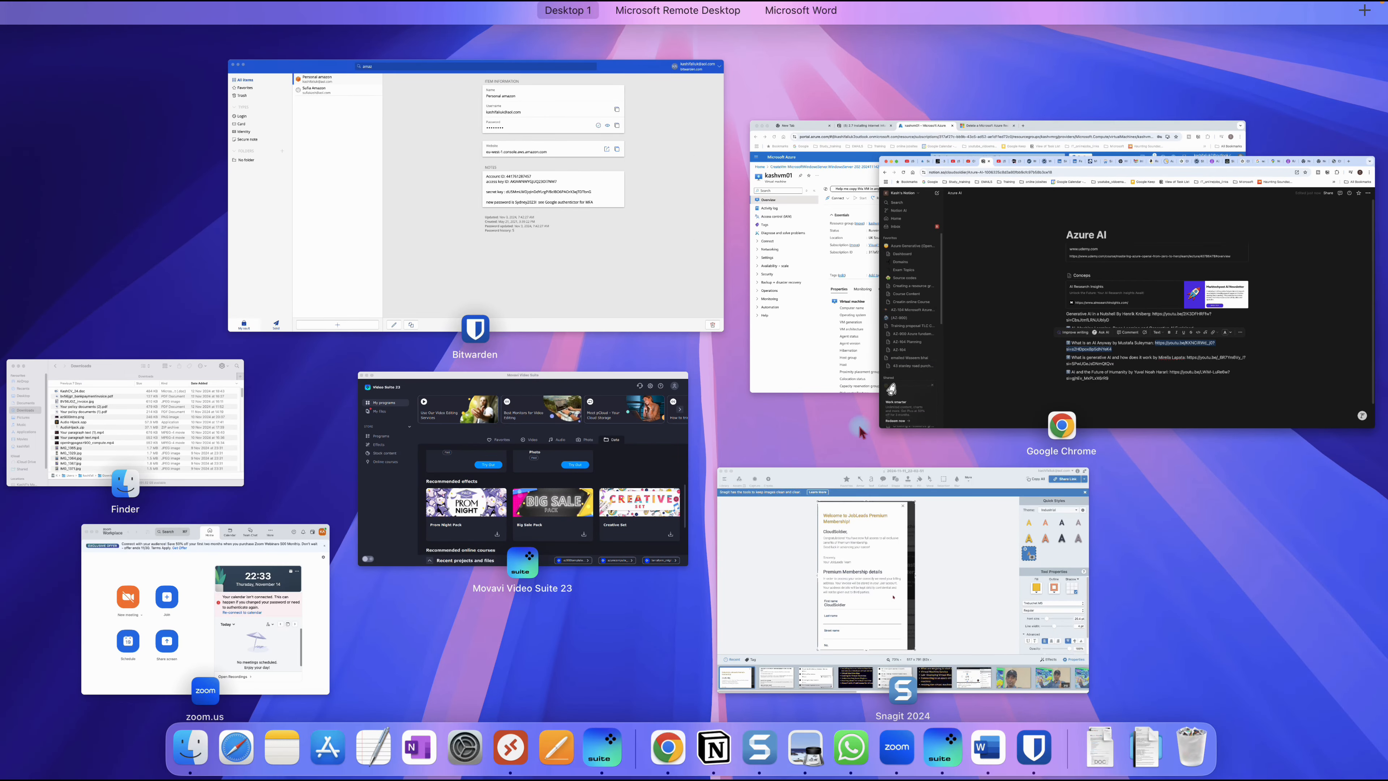
{"action": "left_click", "coordinate": [813, 330]}
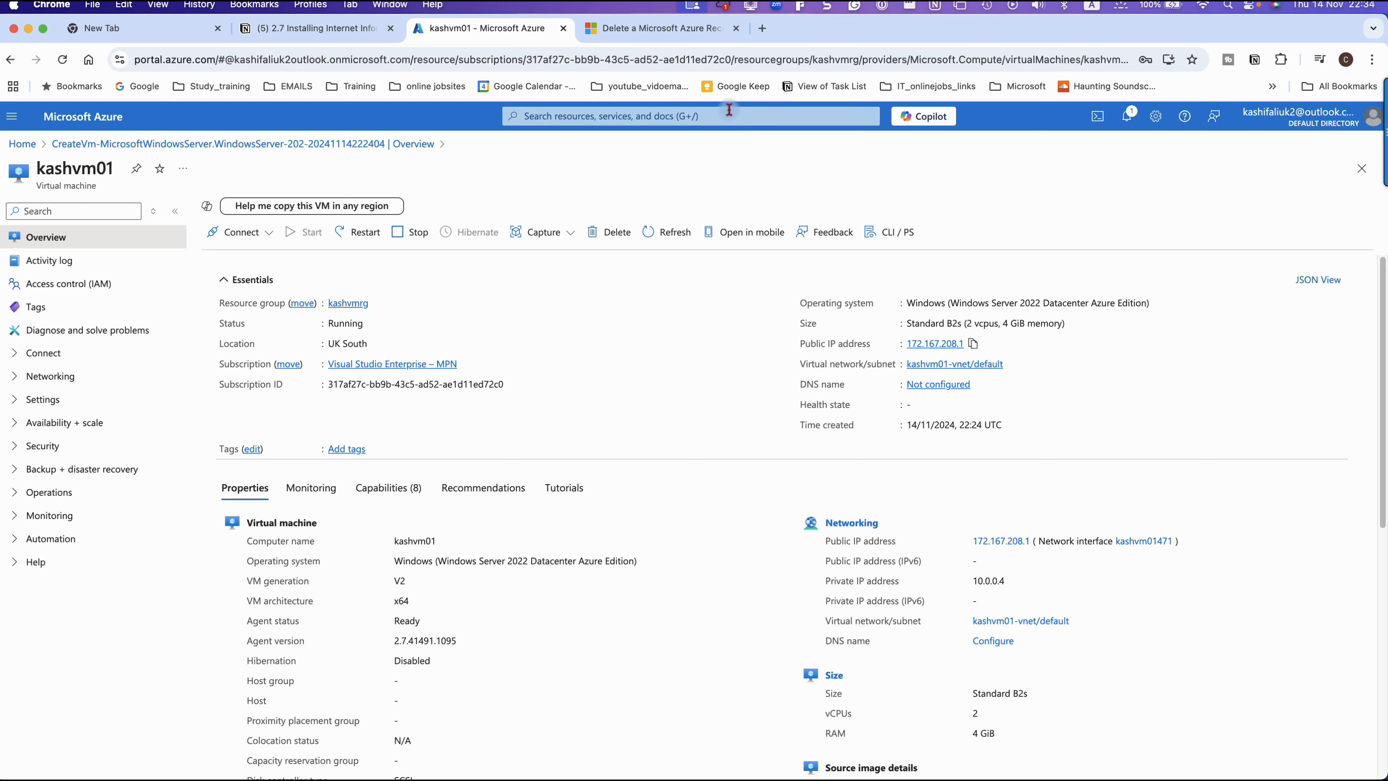
Step: Browse to 172.167.208.1 in a new tab and continue to the site without a secure connection
{"action": "left_click", "coordinate": [766, 32]}
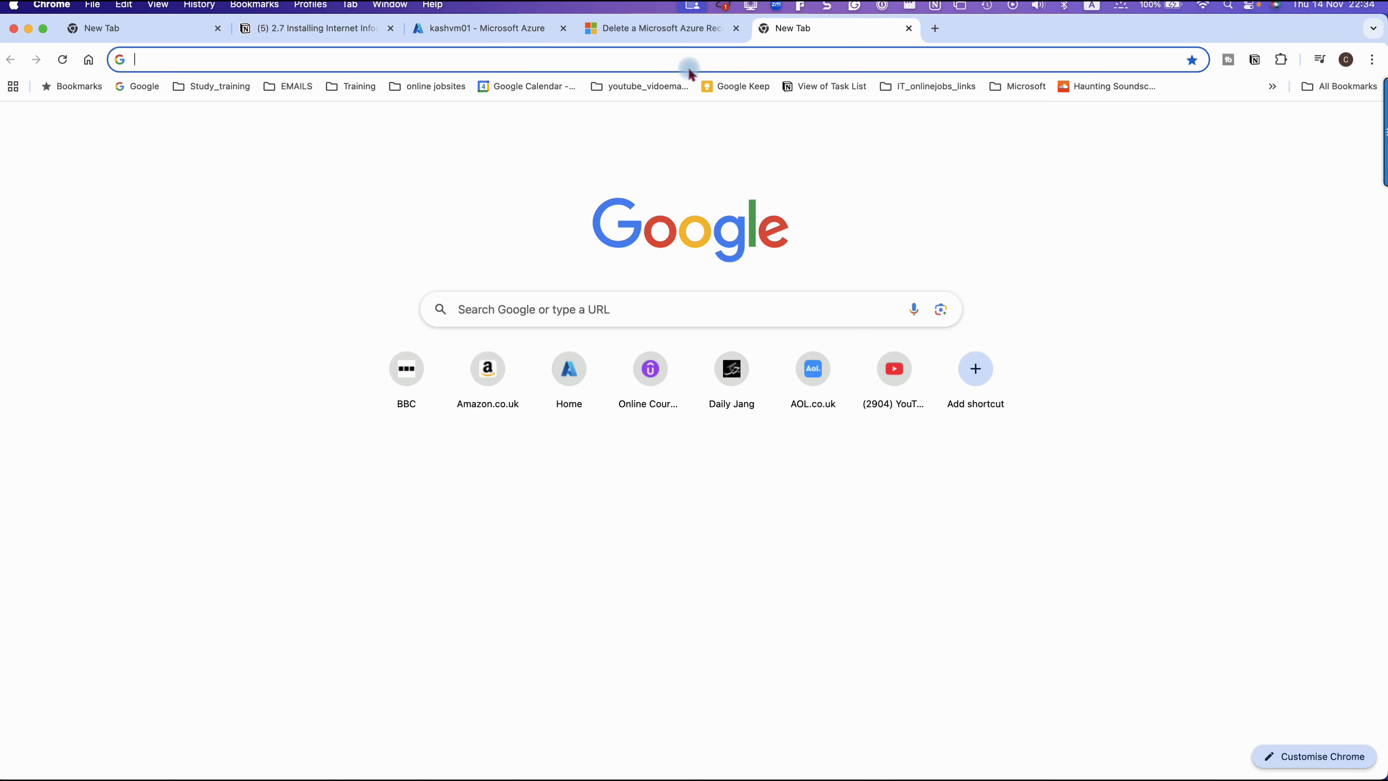
{"action": "left_click", "coordinate": [686, 61]}
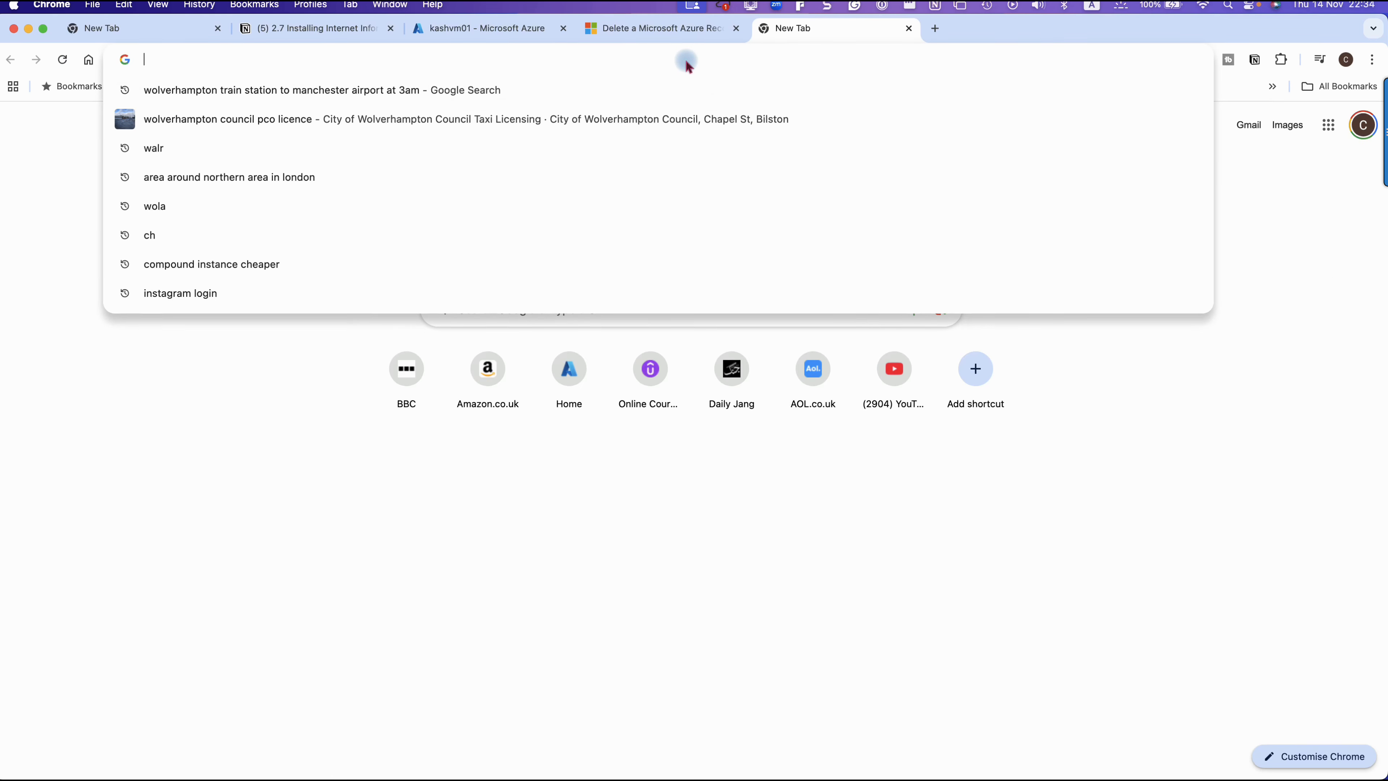
{"action": "type", "text": "172.167.208.1"}
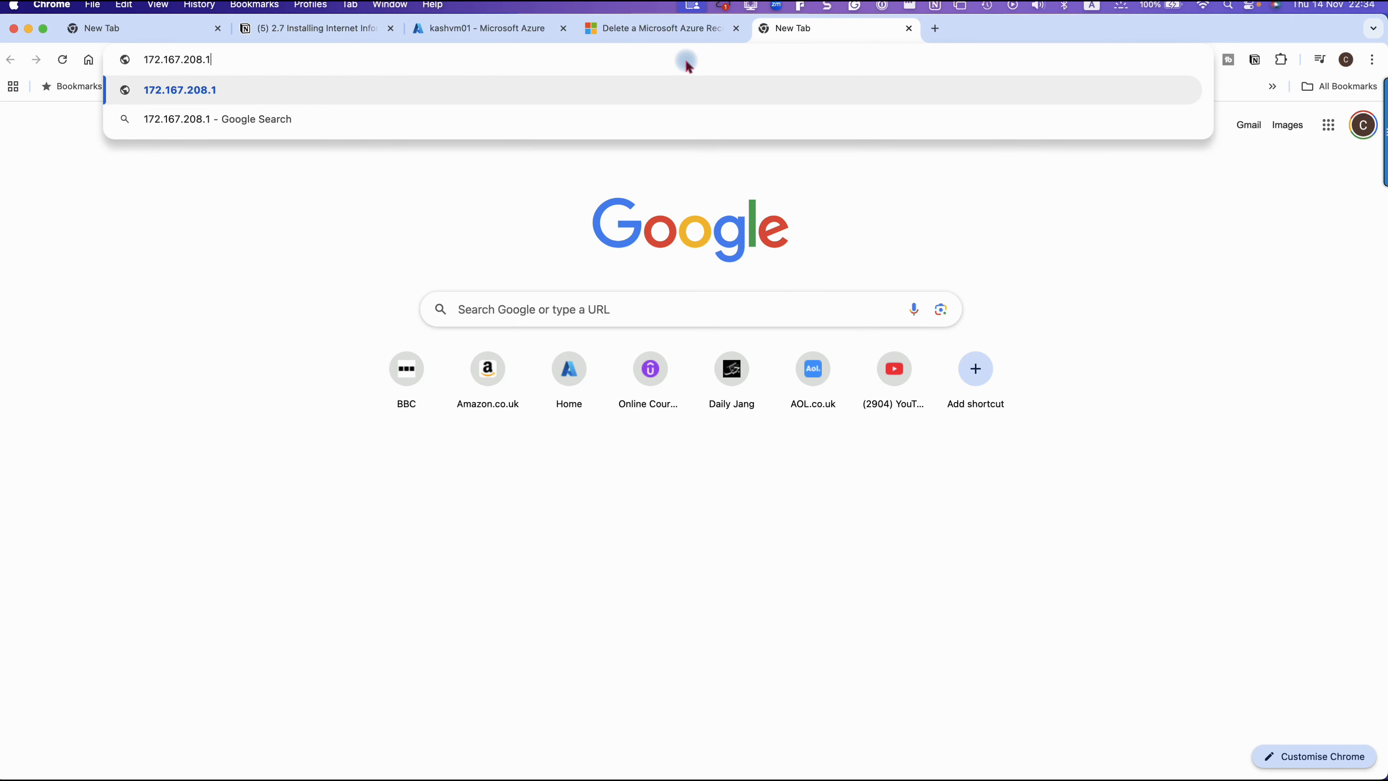
{"action": "key", "text": "Return"}
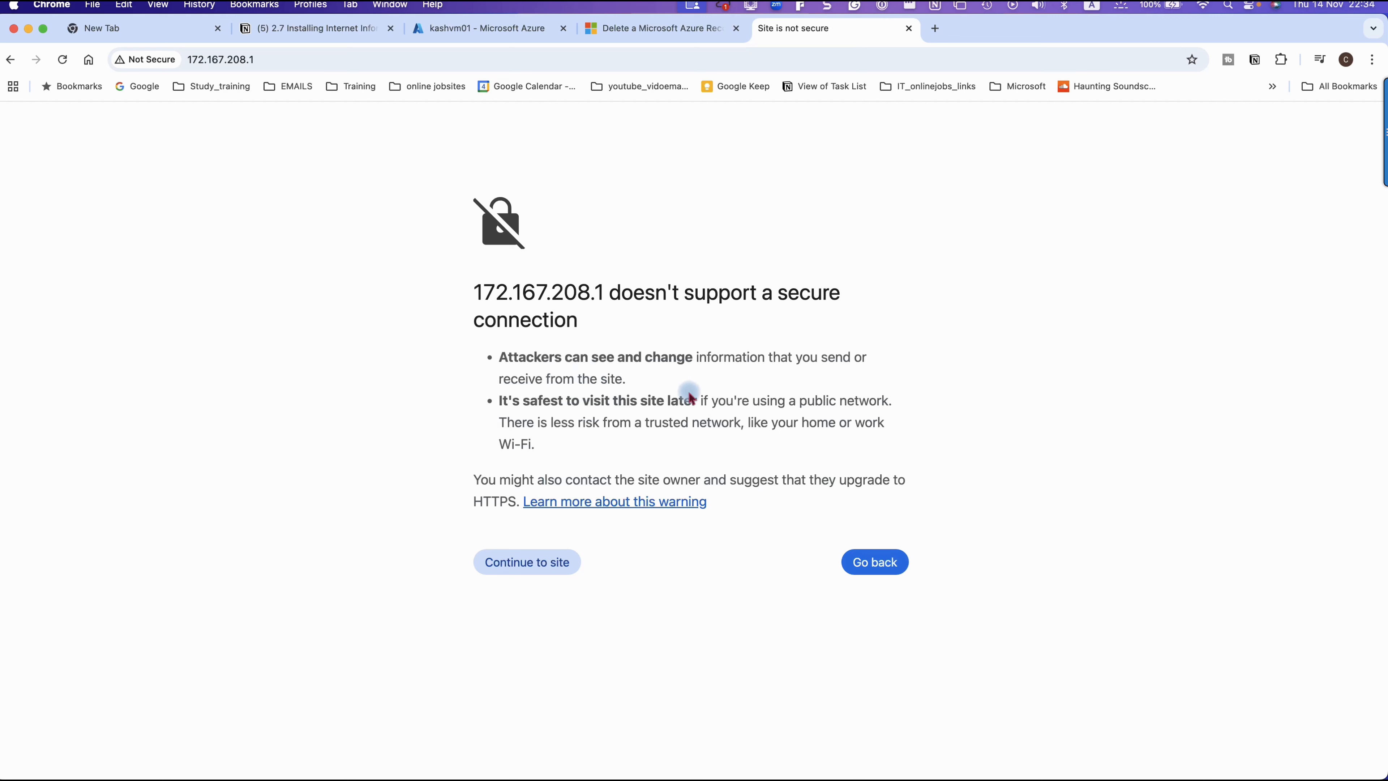
{"action": "left_click", "coordinate": [516, 570]}
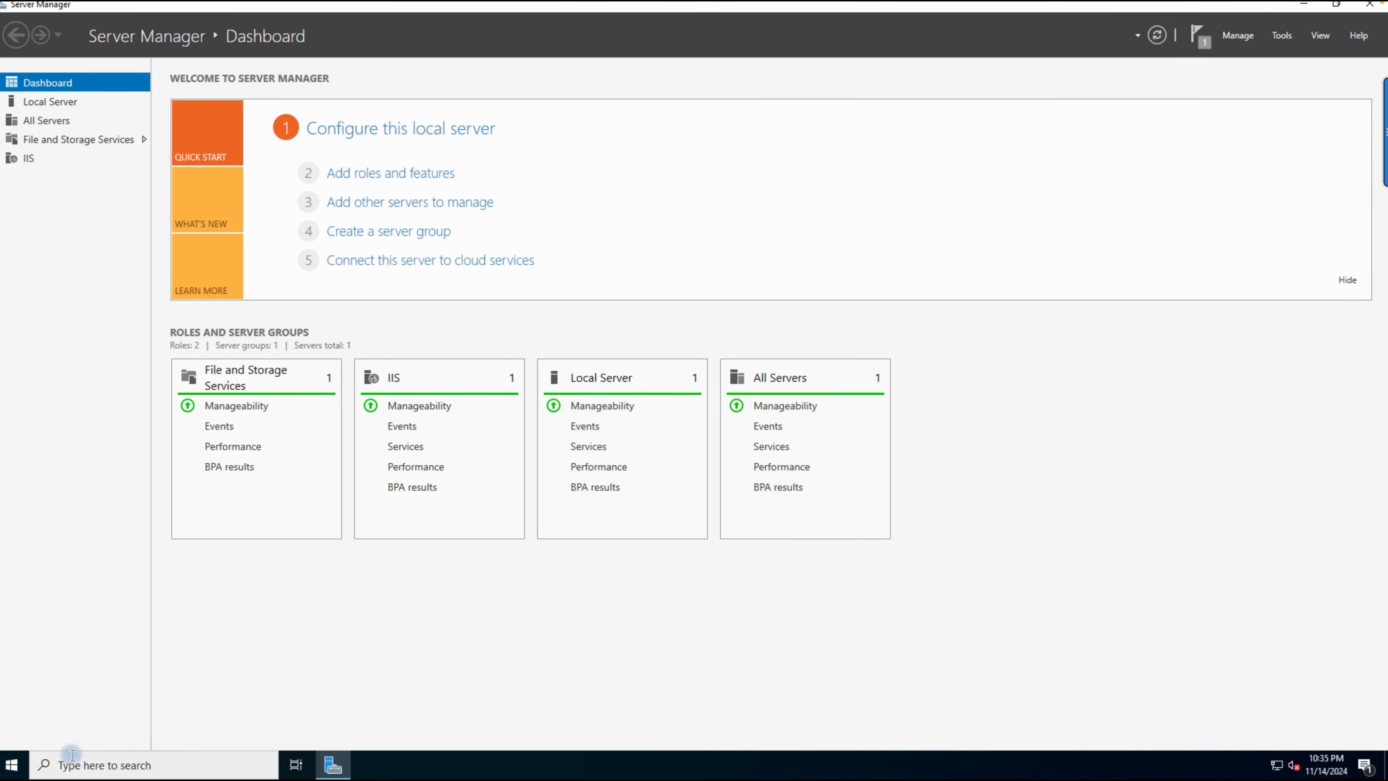
Step: In the remote server session, launch Microsoft Edge and go through its first-run setup without signing in or importing Google data
{"action": "left_click", "coordinate": [14, 768]}
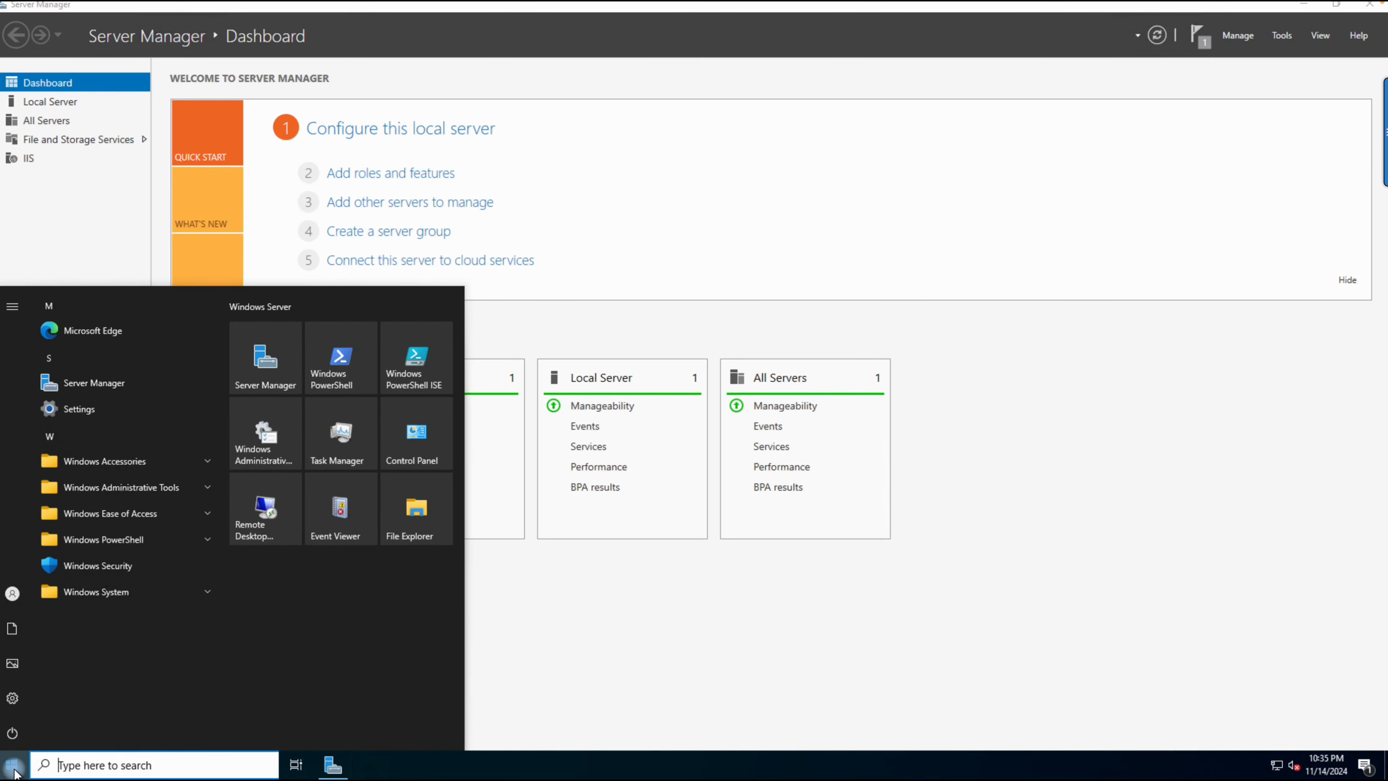
{"action": "left_click", "coordinate": [83, 332]}
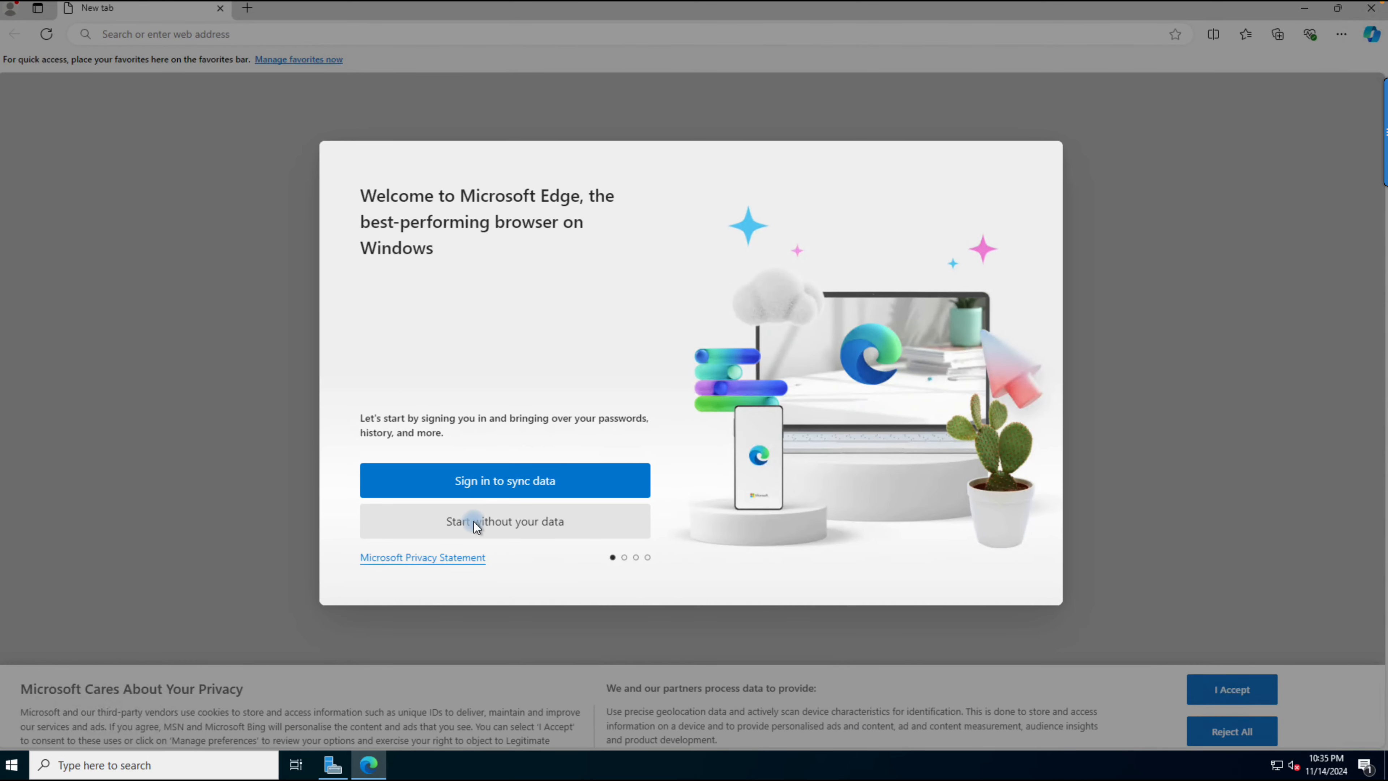
{"action": "left_click", "coordinate": [475, 523]}
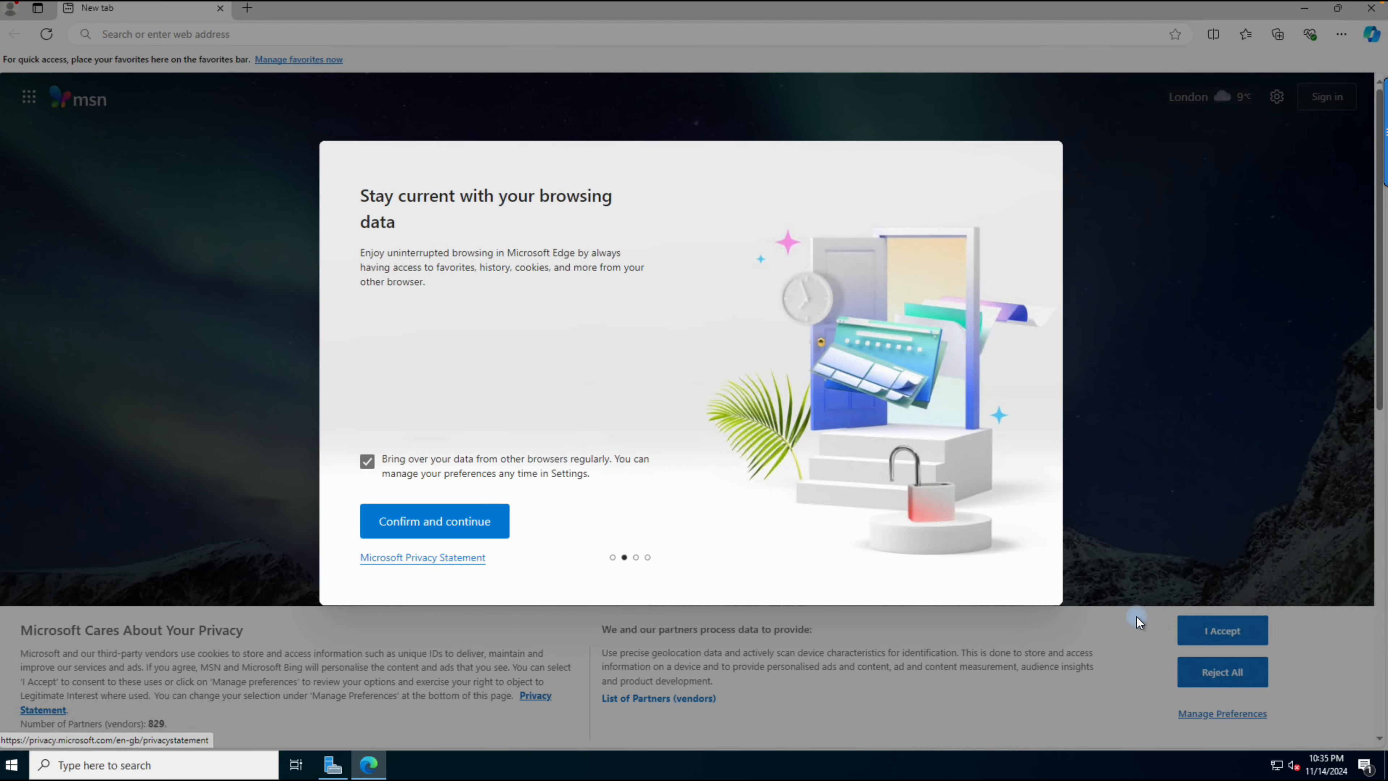
{"action": "left_click", "coordinate": [1223, 628]}
{"action": "left_click", "coordinate": [403, 526]}
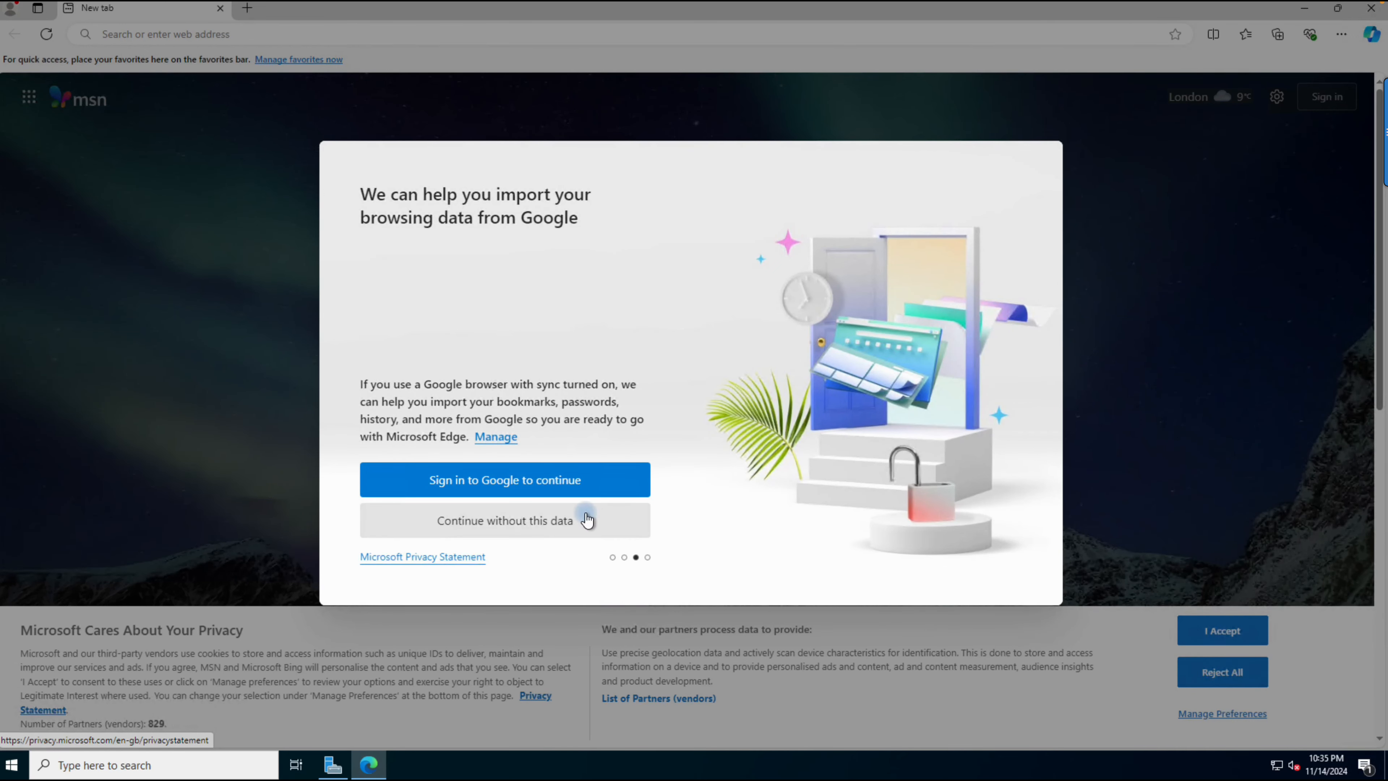
{"action": "left_click", "coordinate": [495, 528]}
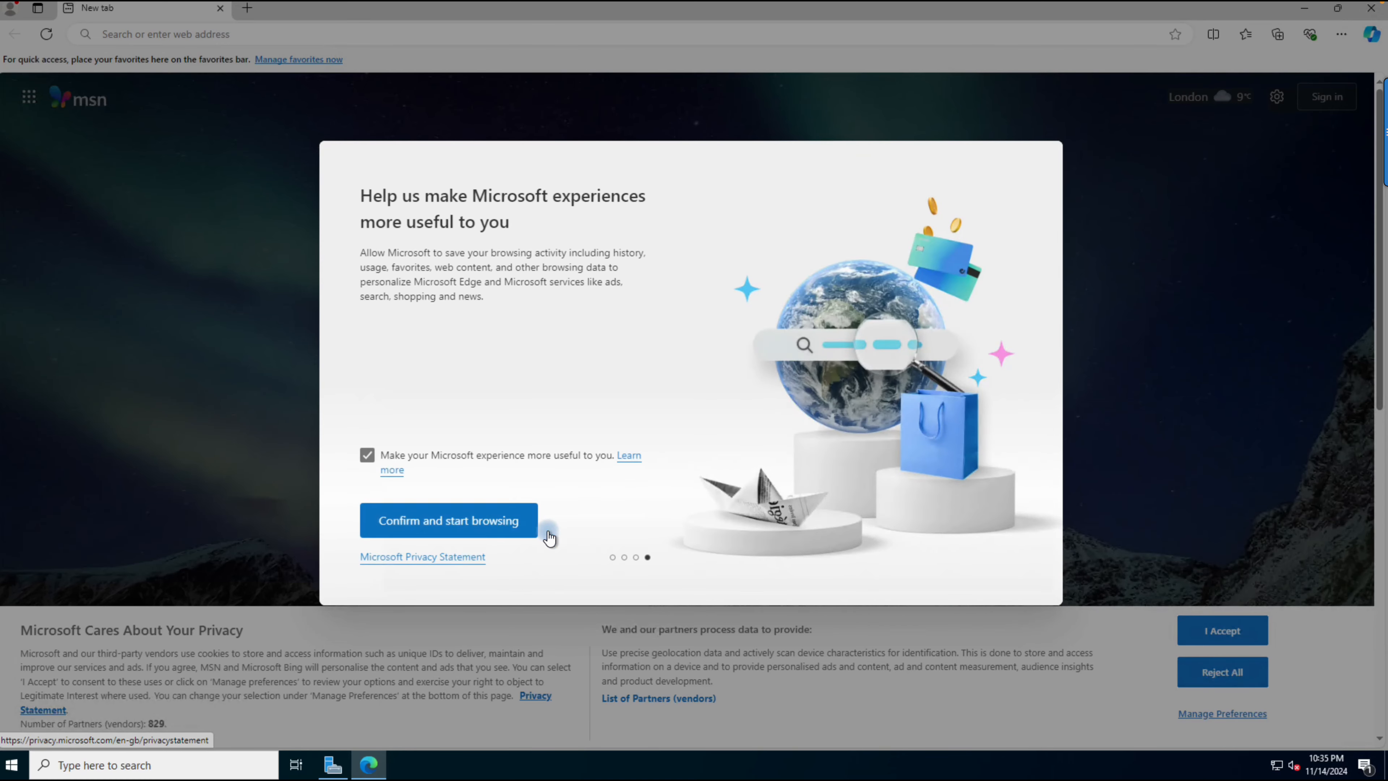
{"action": "left_click", "coordinate": [446, 536]}
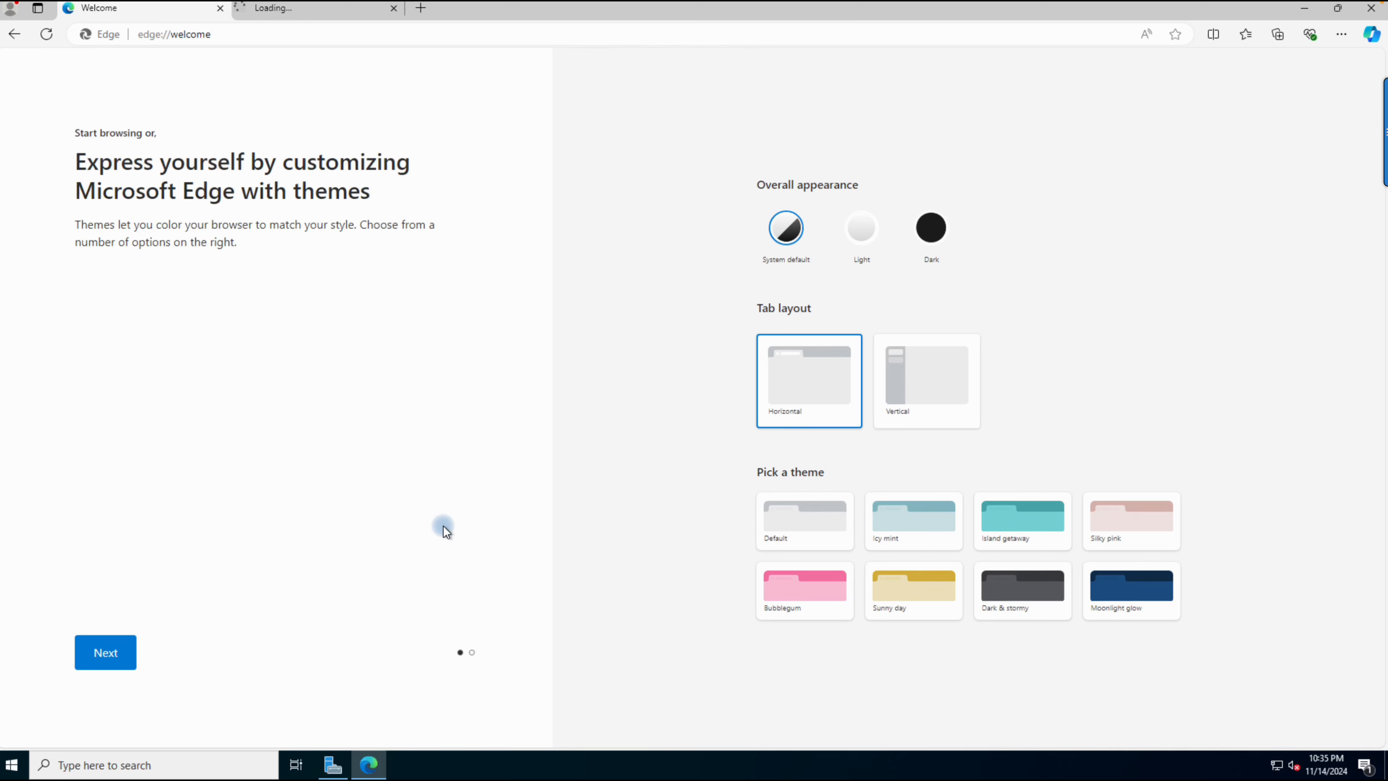
{"action": "left_click", "coordinate": [88, 668]}
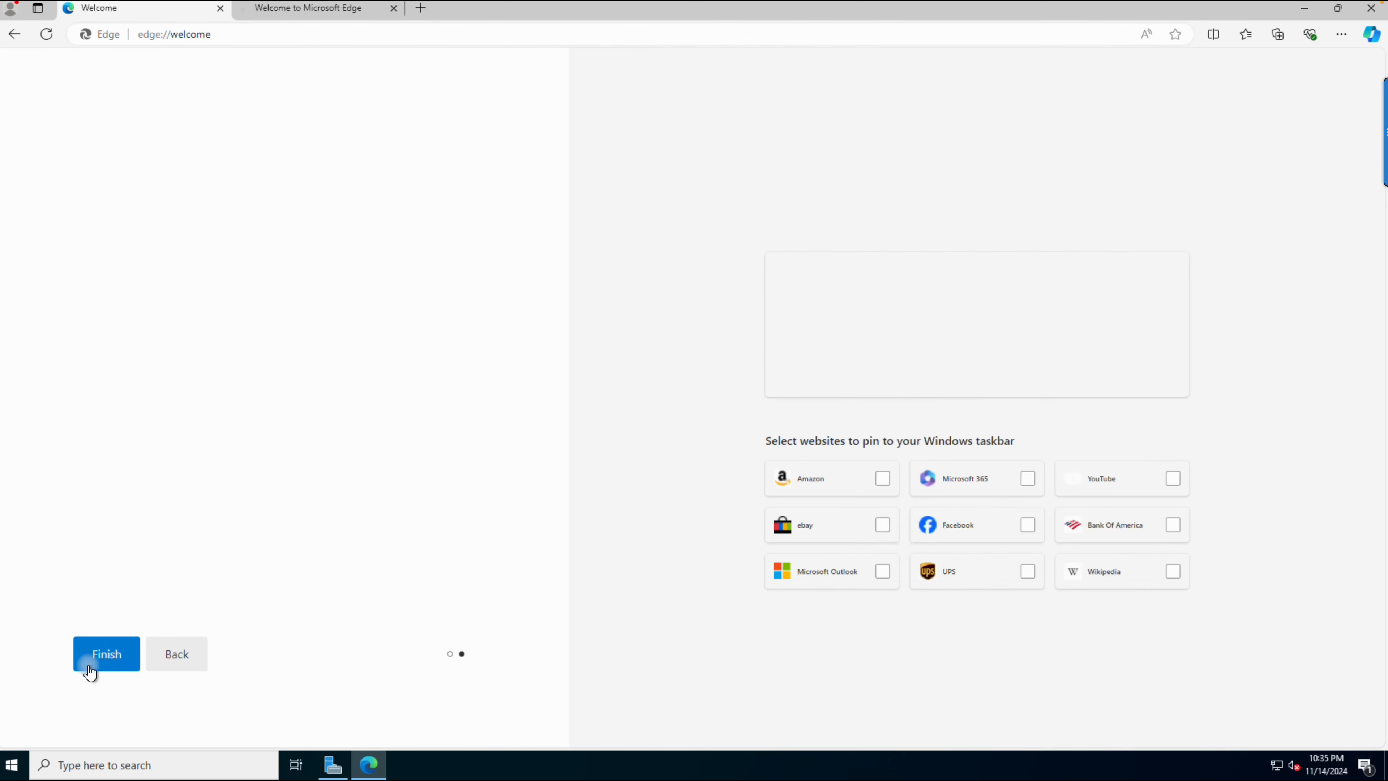
Step: Accept the MSN privacy notice in a new tab and browse to 172.167.208.1
{"action": "left_click", "coordinate": [419, 8]}
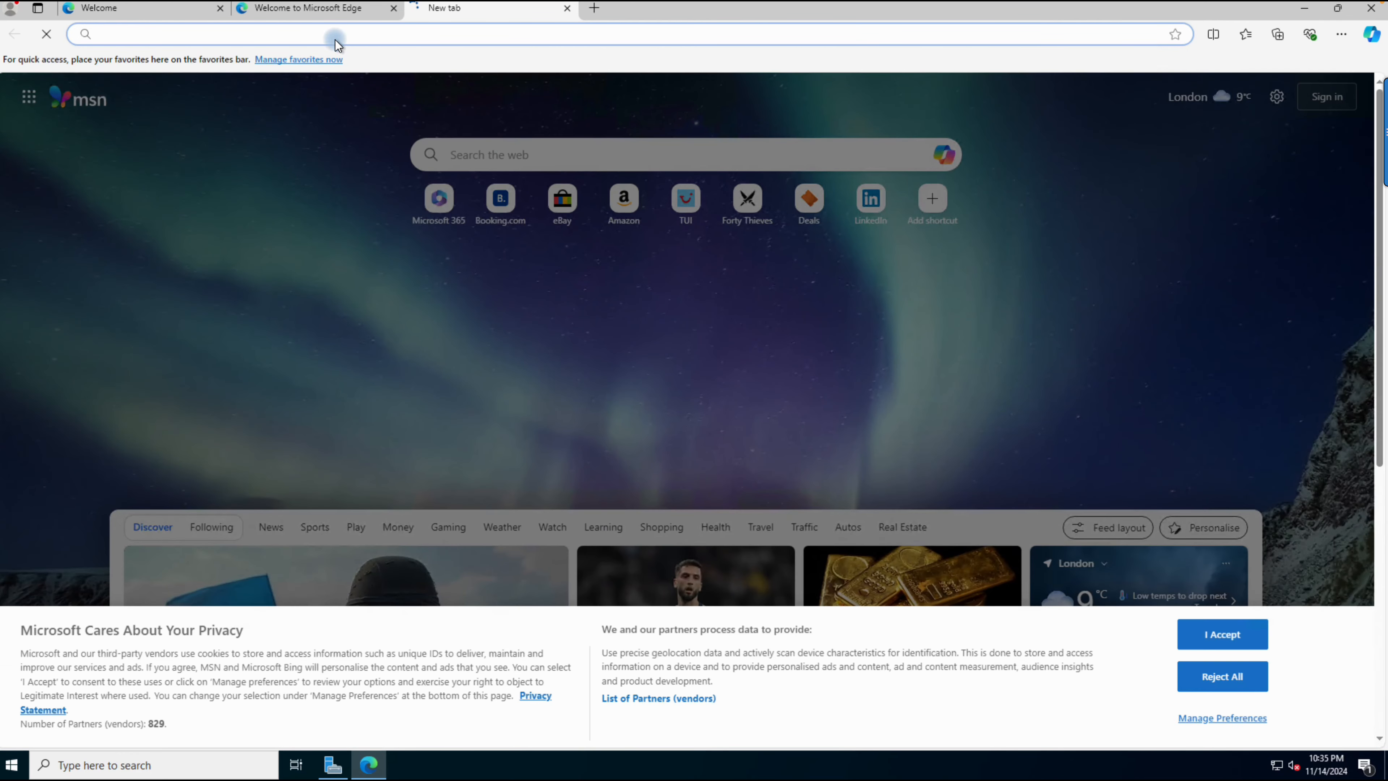
{"action": "left_click", "coordinate": [1239, 634]}
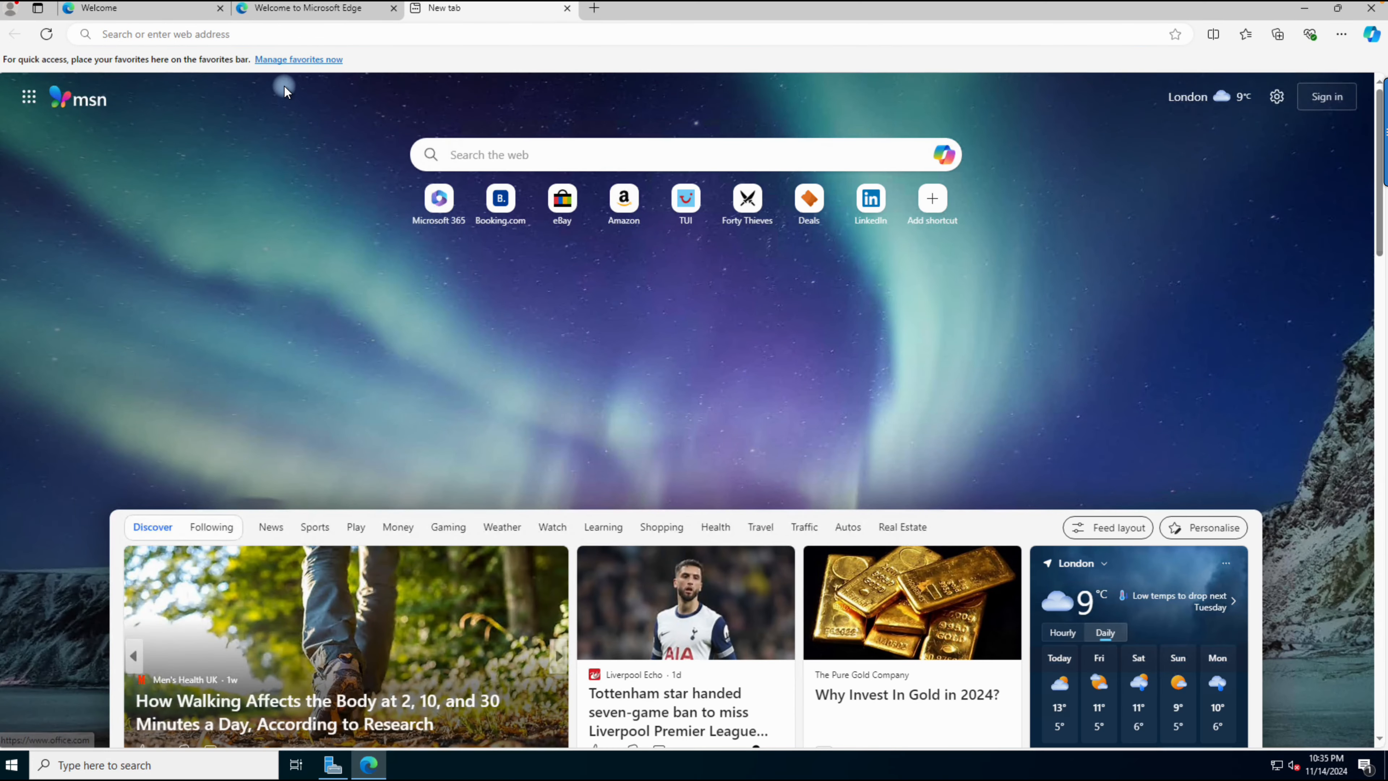
{"action": "left_click", "coordinate": [252, 35]}
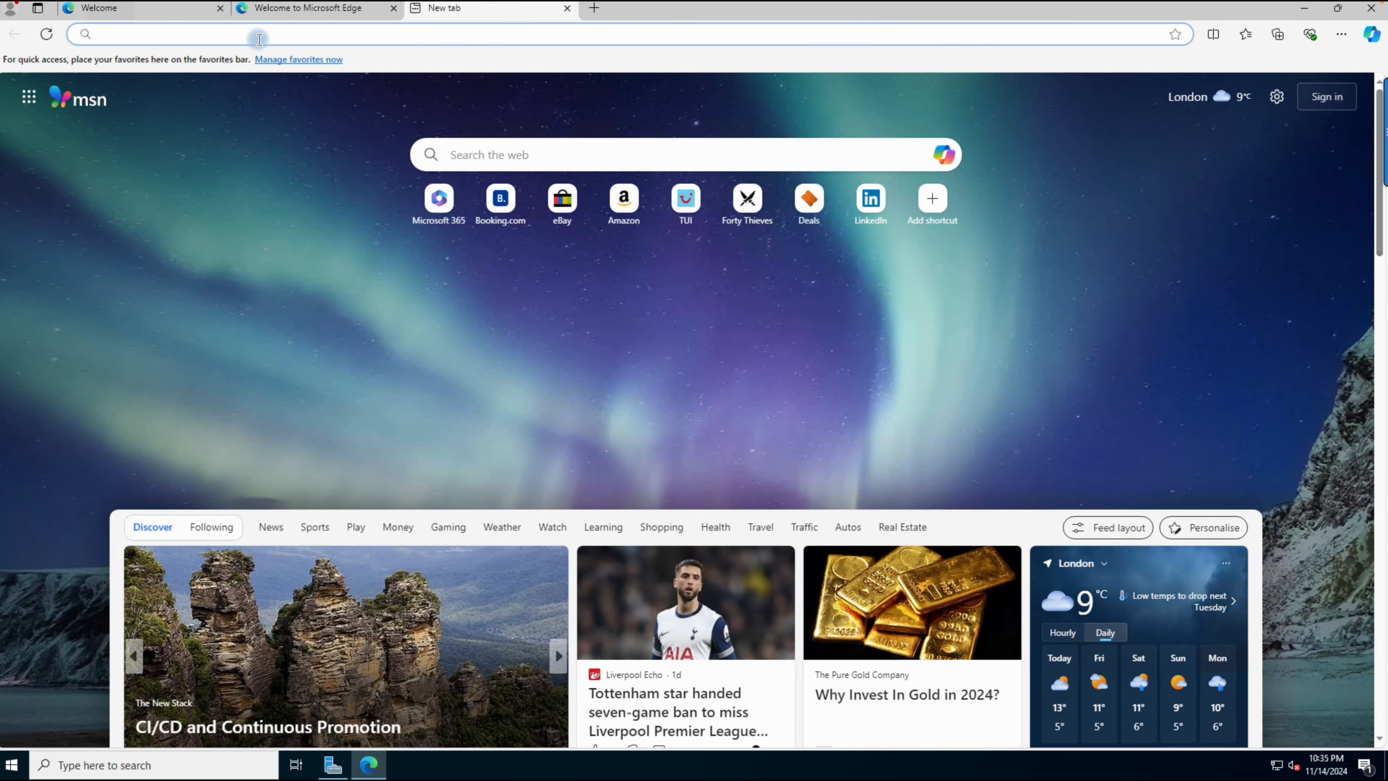
{"action": "type", "text": "172.167.208.1"}
{"action": "left_click", "coordinate": [275, 60]}
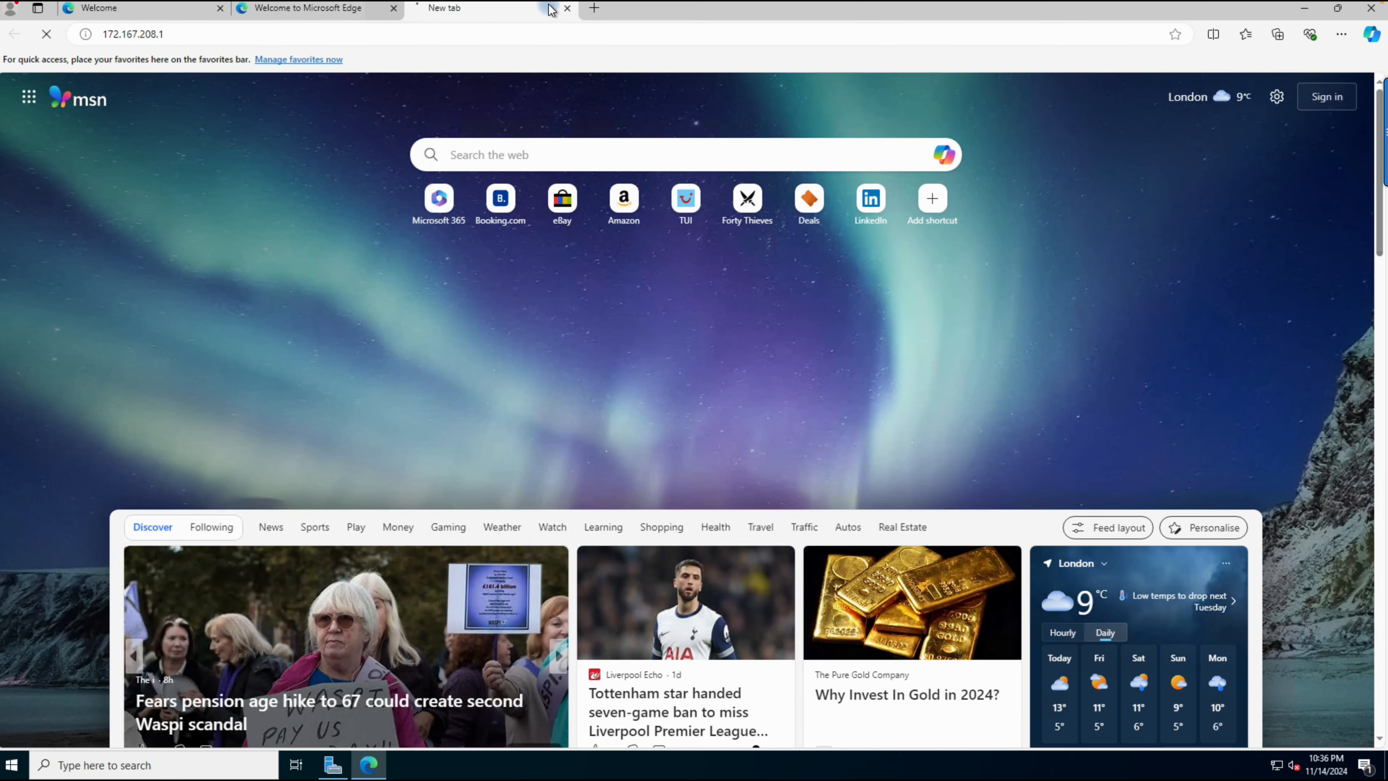
Step: Open portal.azure.com in another new tab
{"action": "left_click", "coordinate": [591, 9]}
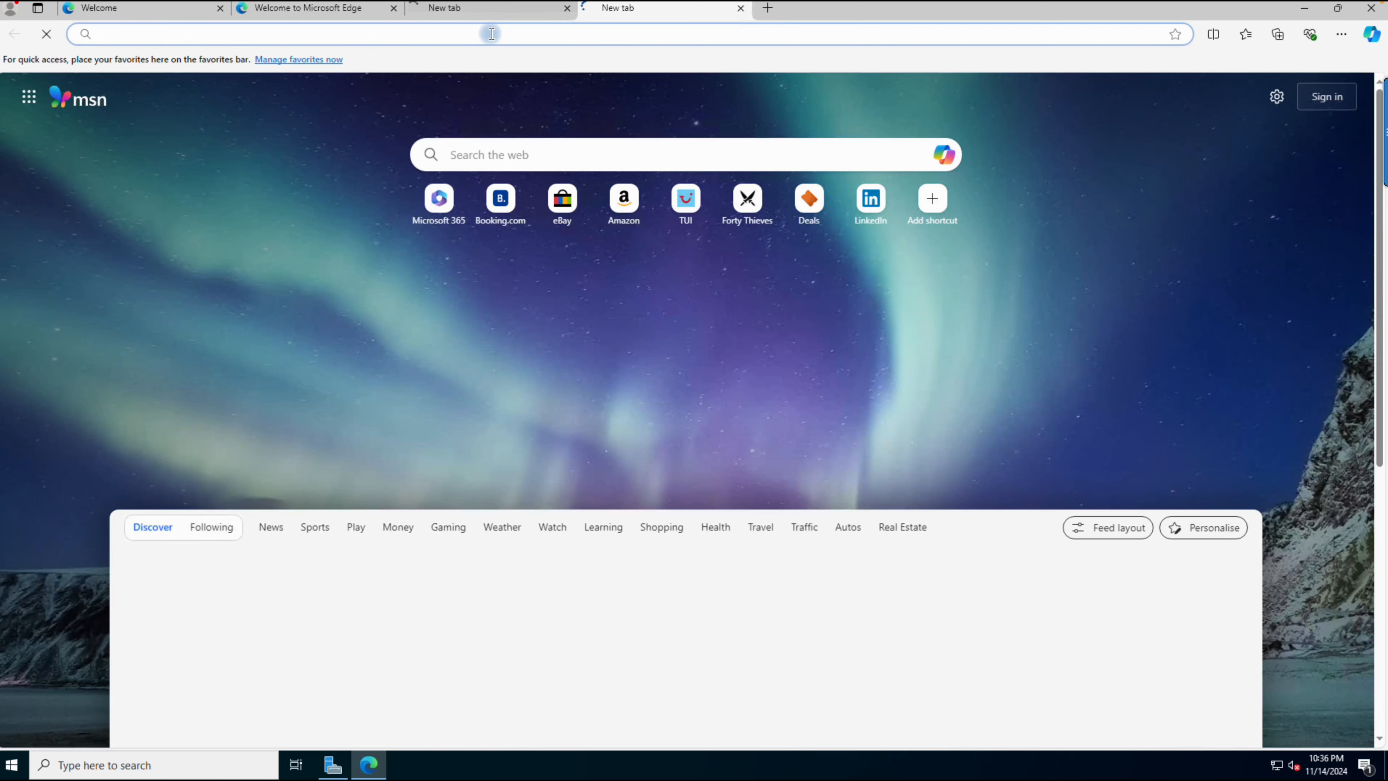
{"action": "type", "text": "p"}
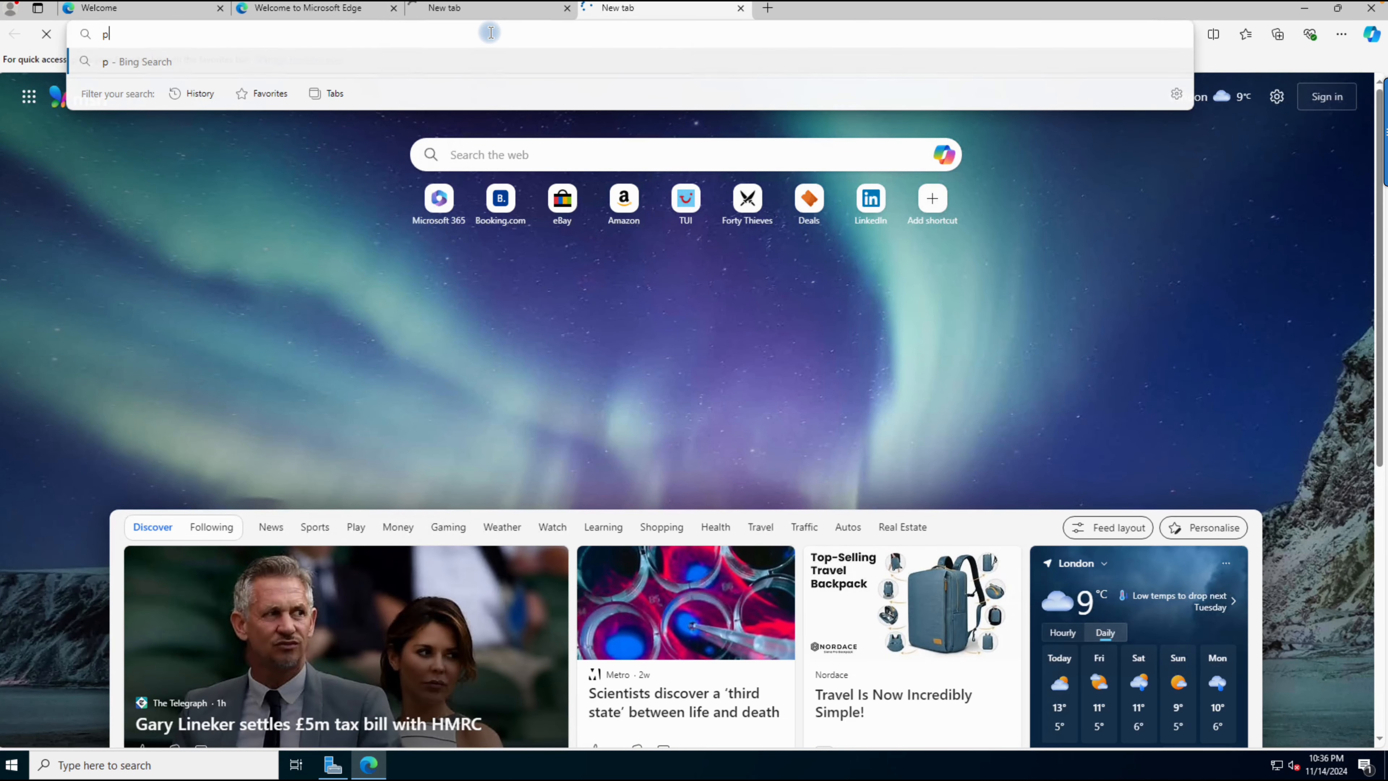
{"action": "type", "text": "orta"}
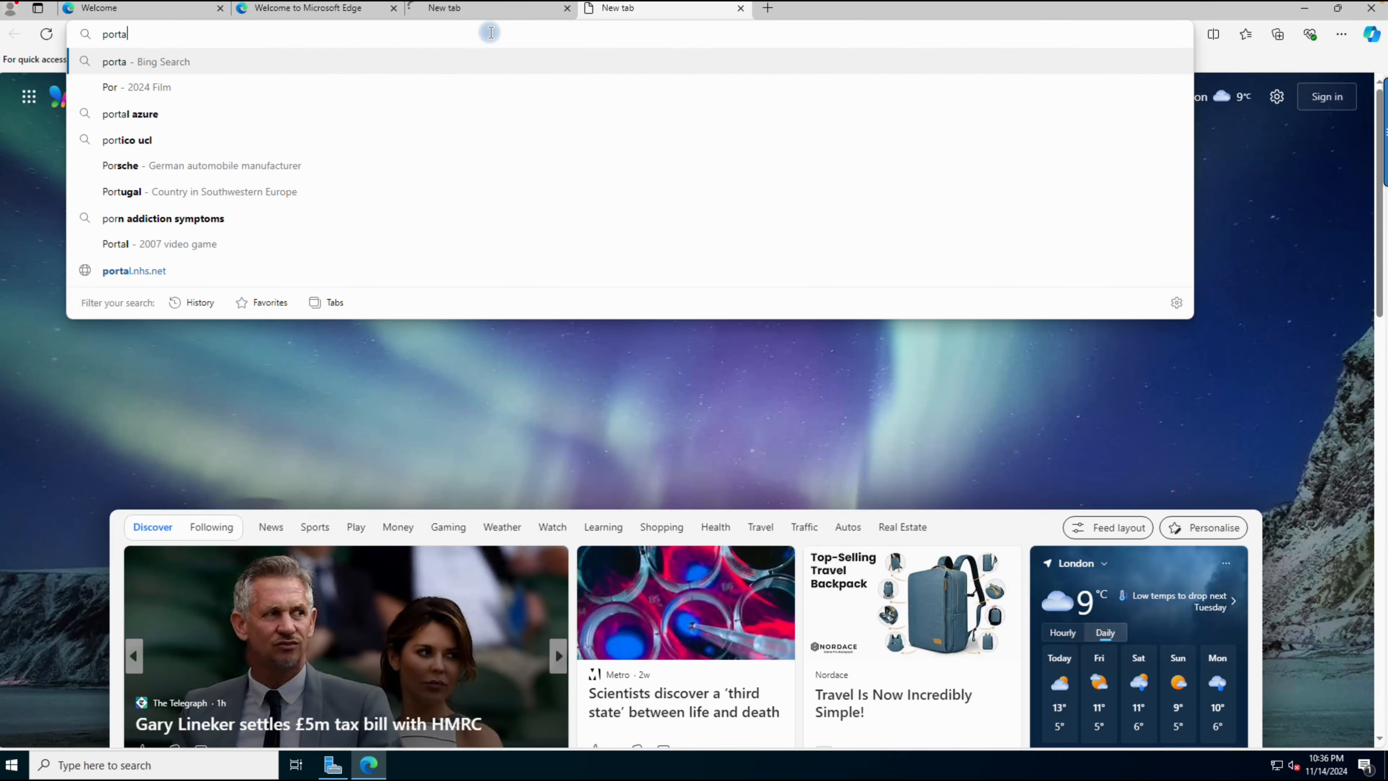
{"action": "type", "text": "l.azure."}
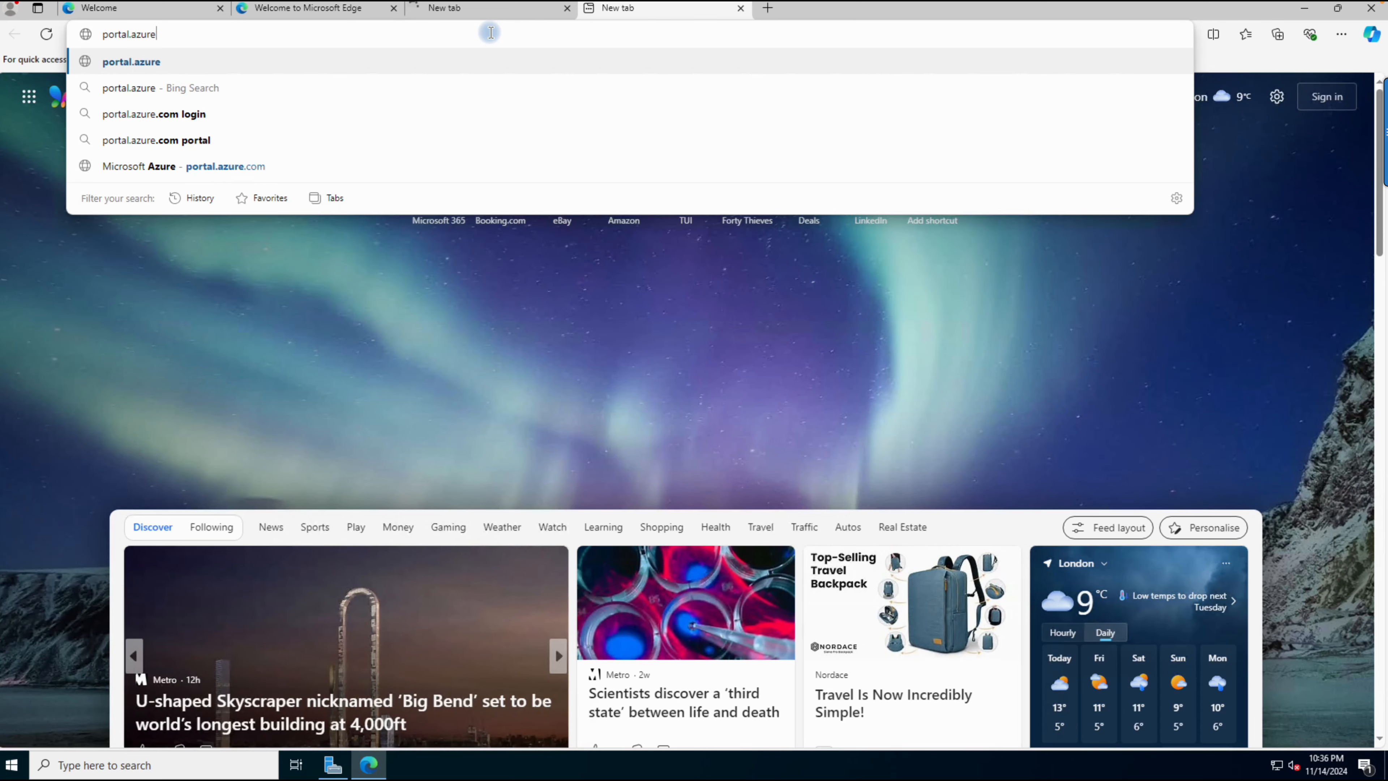
{"action": "type", "text": "com"}
{"action": "key", "text": "Return"}
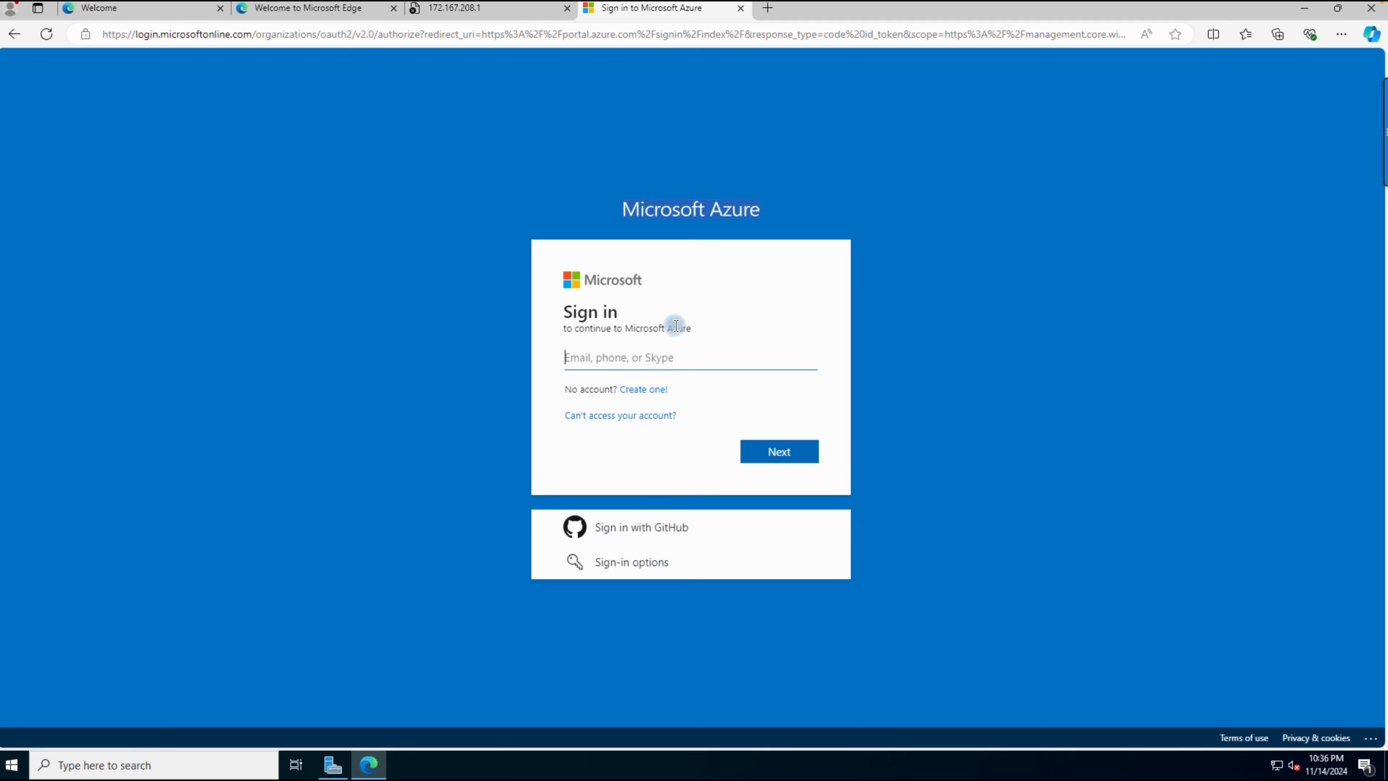
Step: Enter the account's e-mail address on the Azure sign-in page and submit it
{"action": "left_click", "coordinate": [673, 360]}
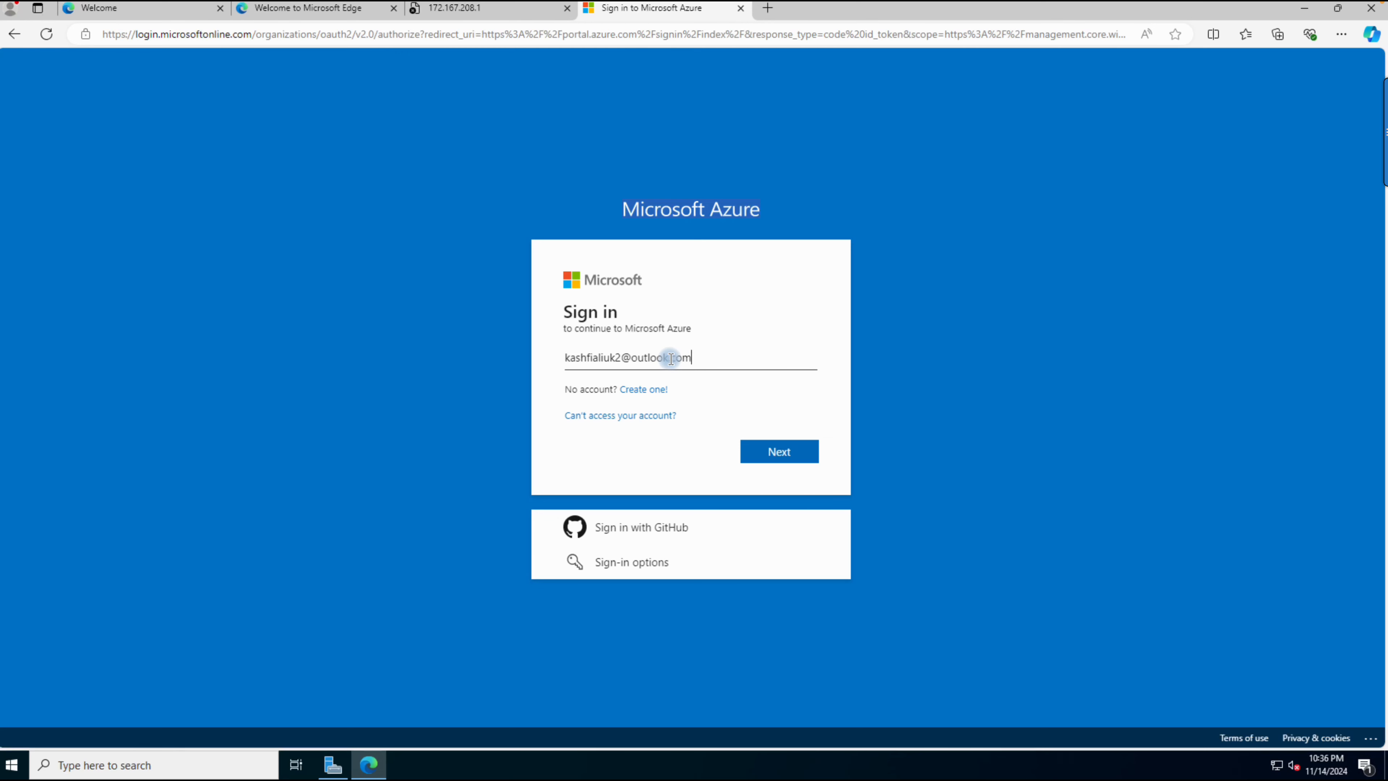
{"action": "key", "text": "Return"}
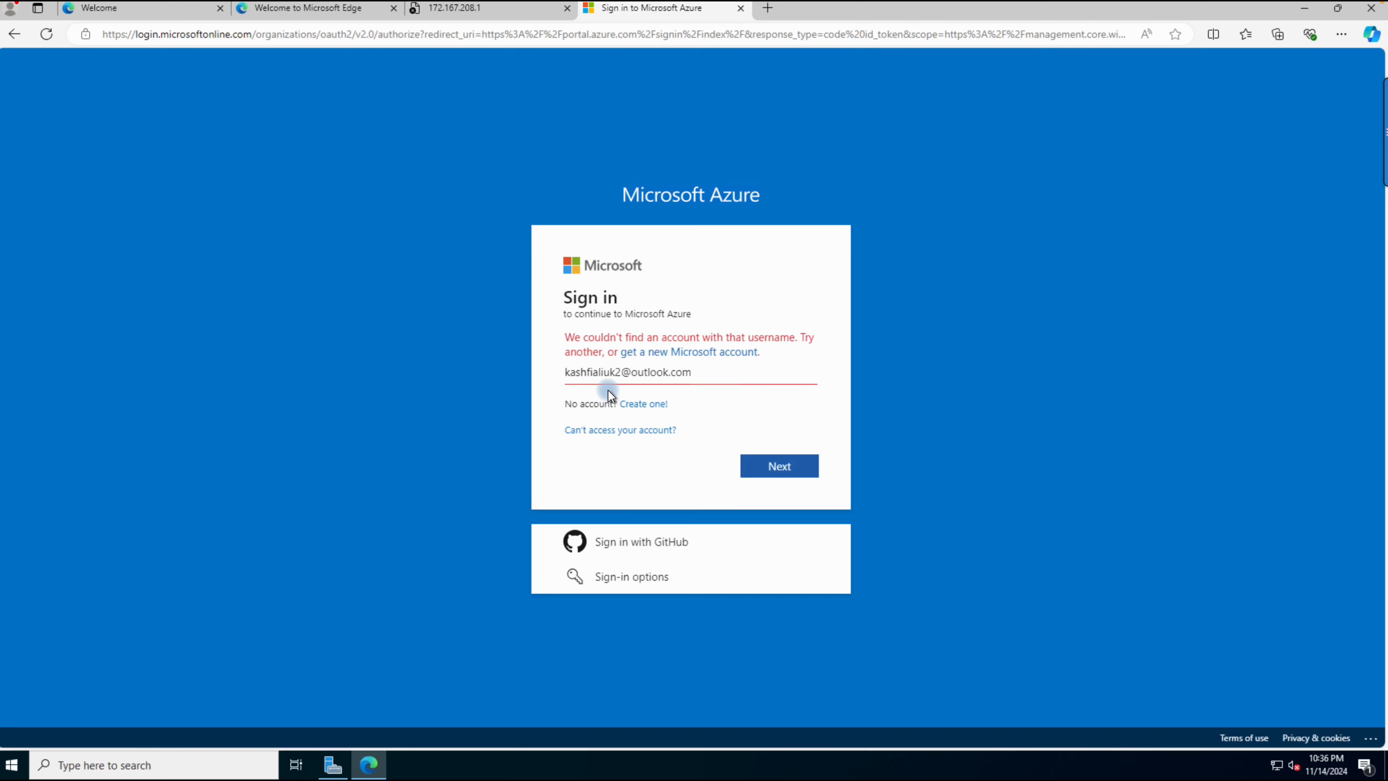
Step: Correct the spelling of the account e-mail, continue to the password page, and decline the offer to sign in to Edge
{"action": "key", "text": "BackSpace"}
{"action": "key", "text": "BackSpace"}
{"action": "type", "text": "if"}
{"action": "left_click", "coordinate": [756, 457]}
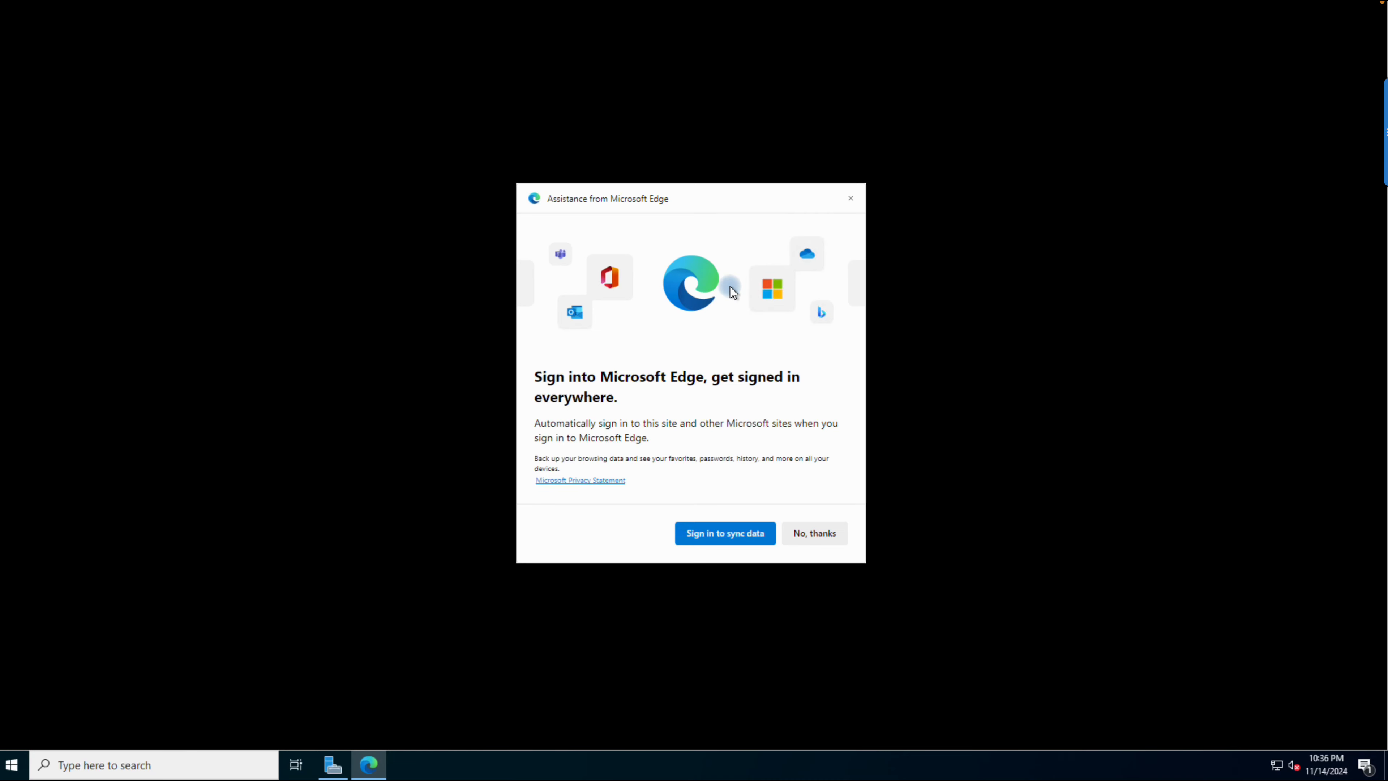
{"action": "left_click", "coordinate": [807, 533]}
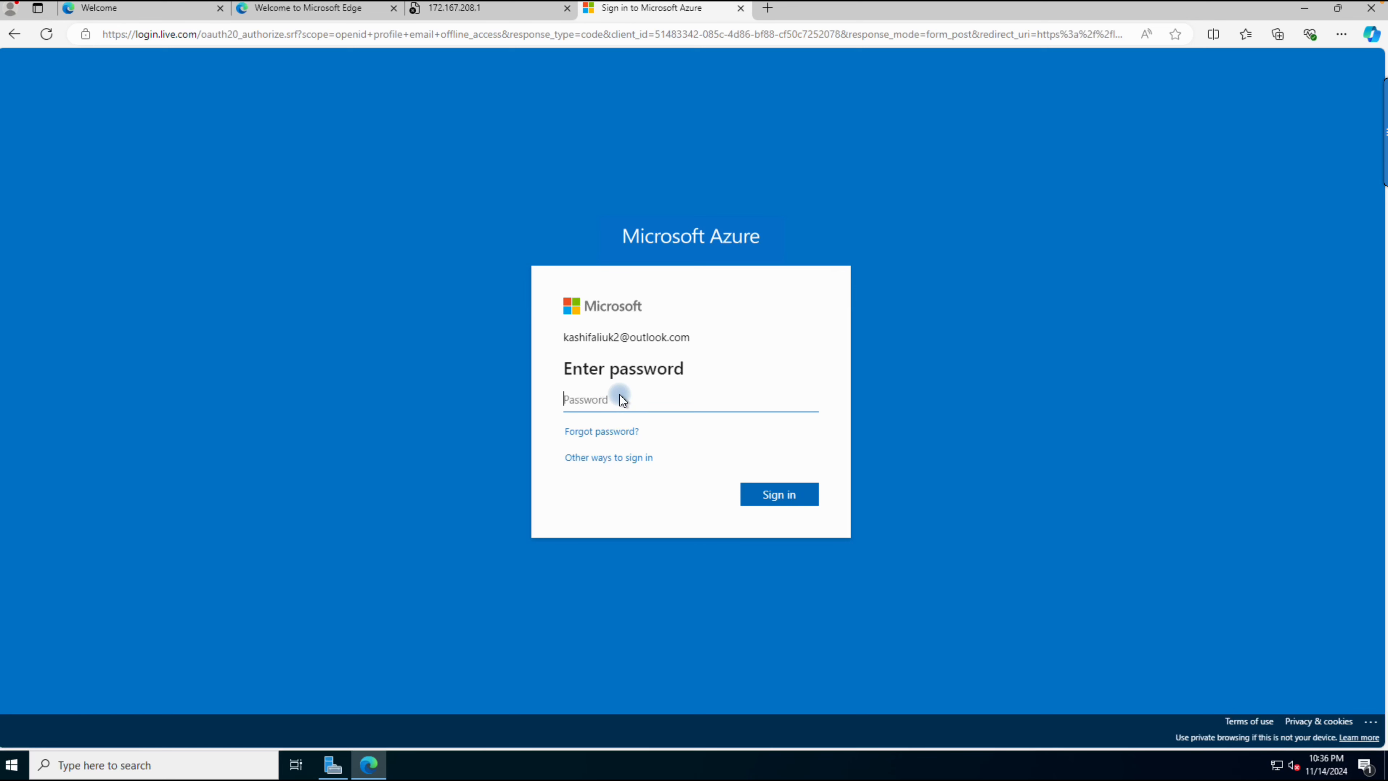
Step: Try to sign in to Azure with the account password
{"action": "type", "text": "••••••••••••"}
{"action": "key", "text": "Return"}
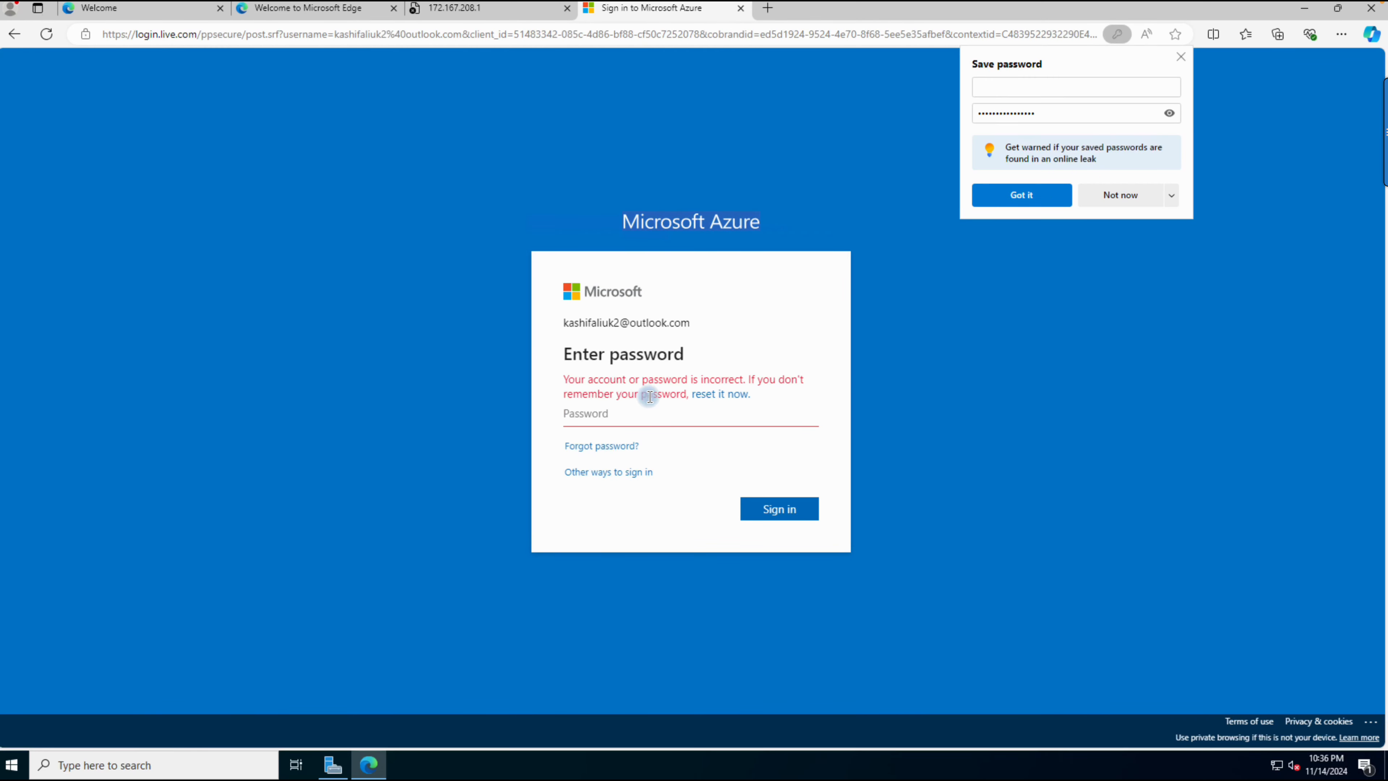
{"action": "mouse_move", "coordinate": [846, 5]}
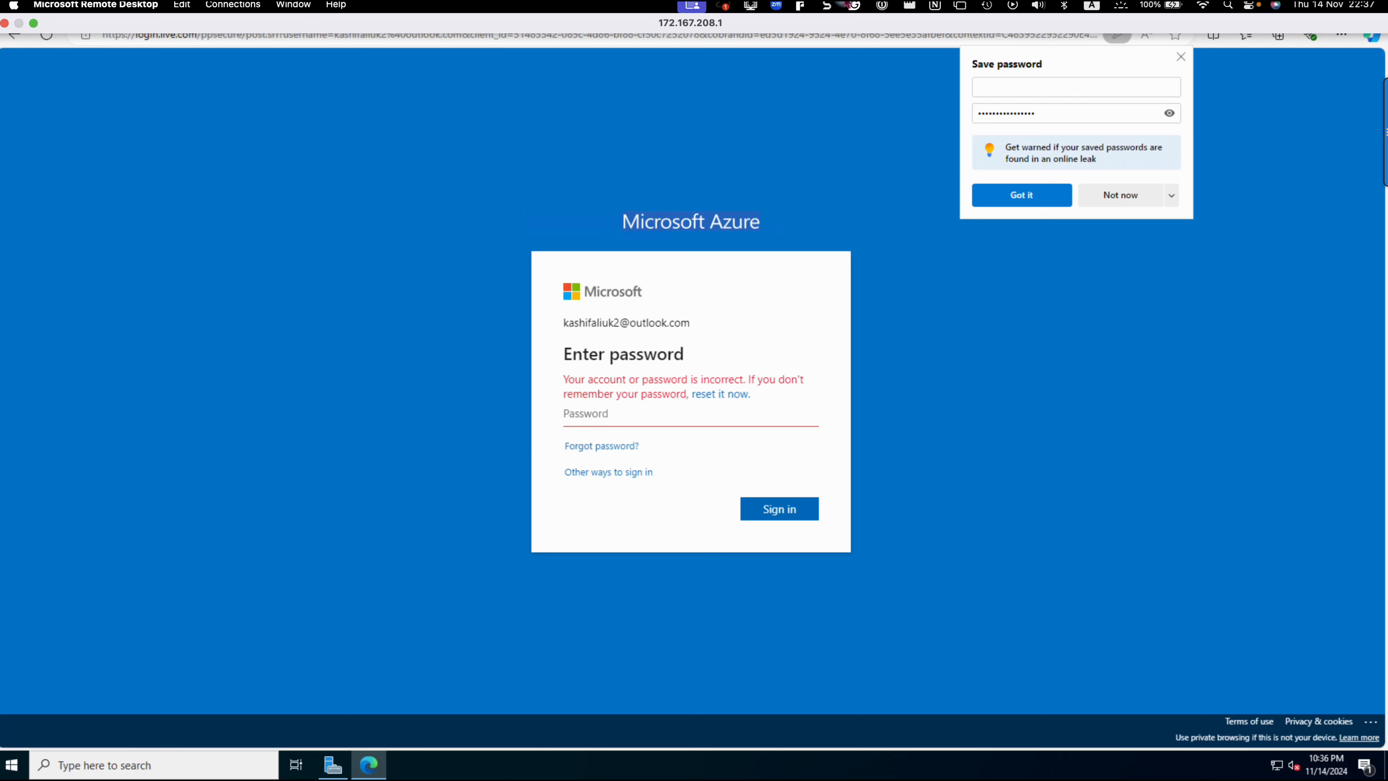
{"action": "left_click", "coordinate": [912, 6]}
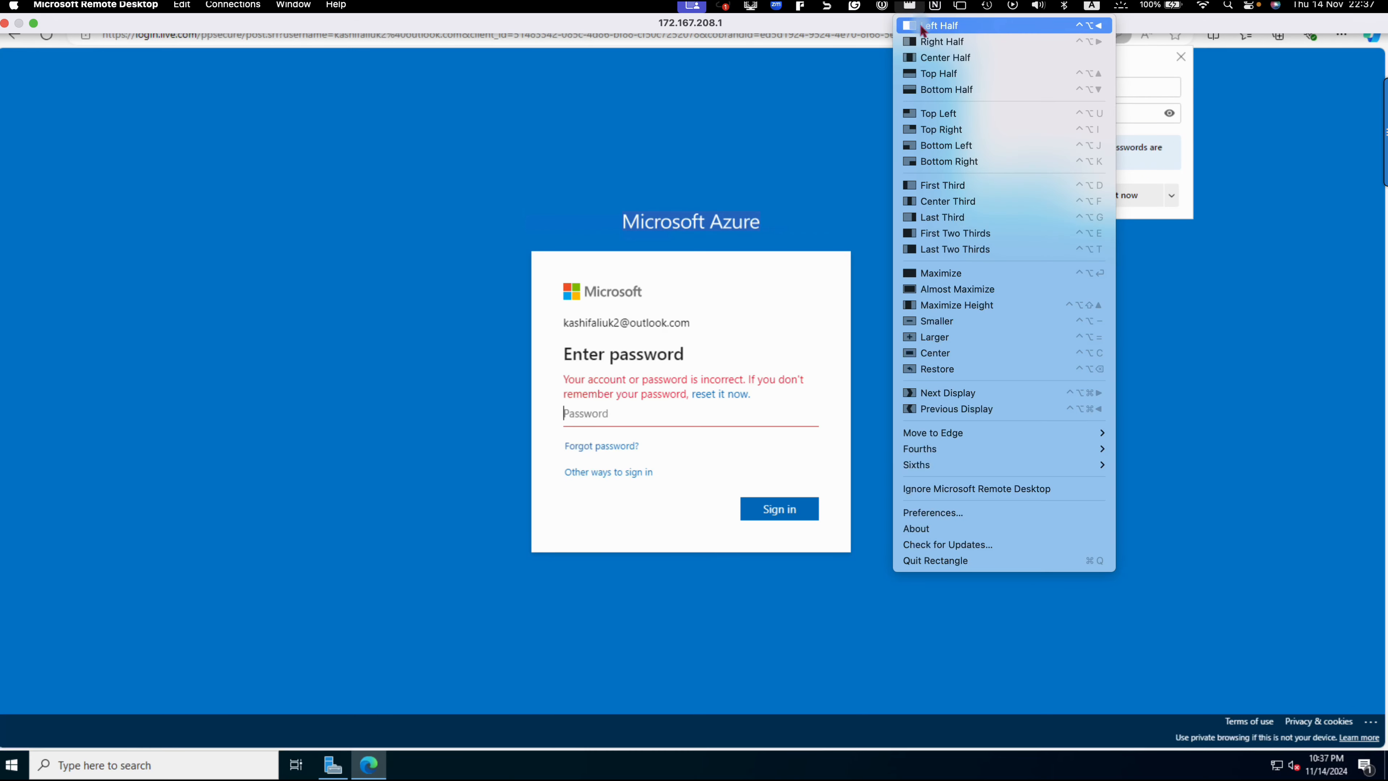
{"action": "left_click", "coordinate": [759, 7]}
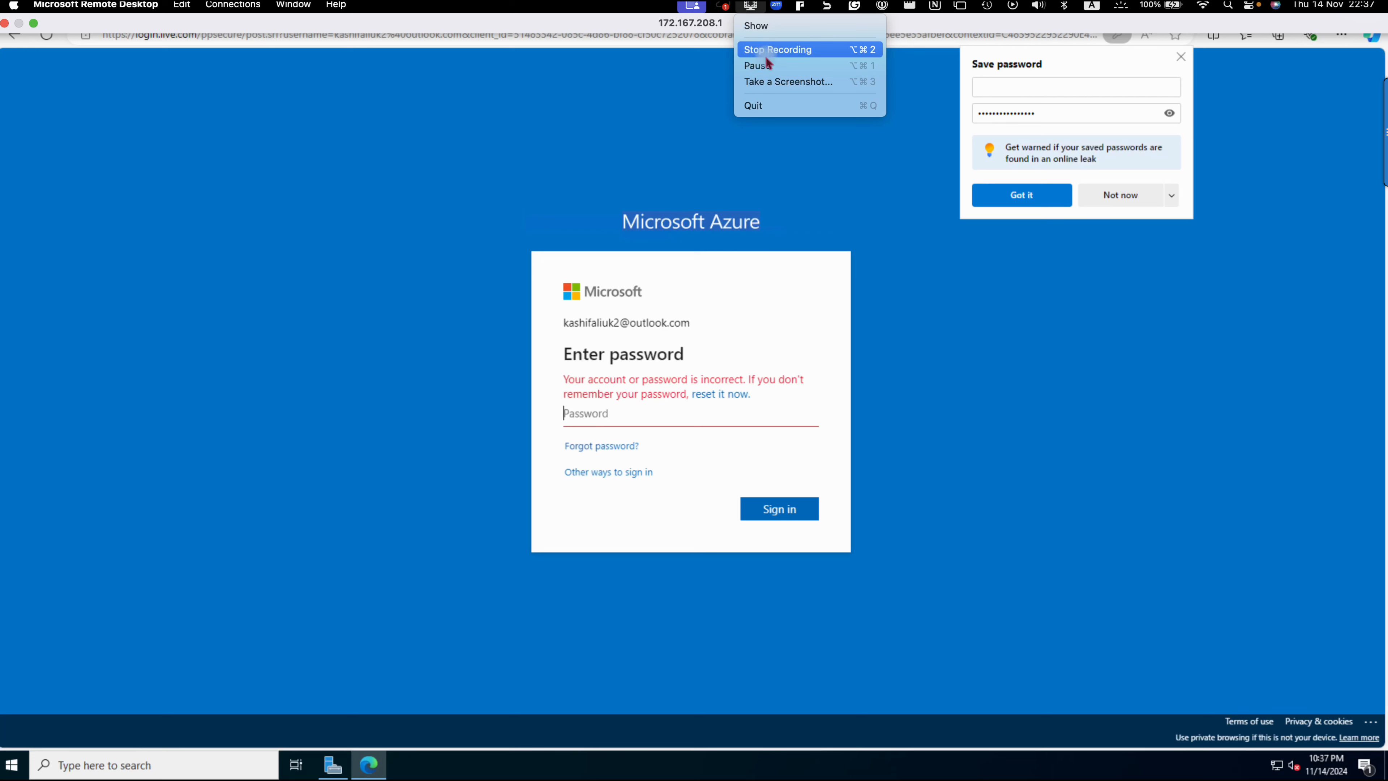
{"action": "left_click", "coordinate": [767, 64]}
Step: Sign in to Azure with the account password, choosing to stay signed in, and dismiss the offer to save the password
{"action": "left_click", "coordinate": [706, 423]}
{"action": "type", "text": "•••••••"}
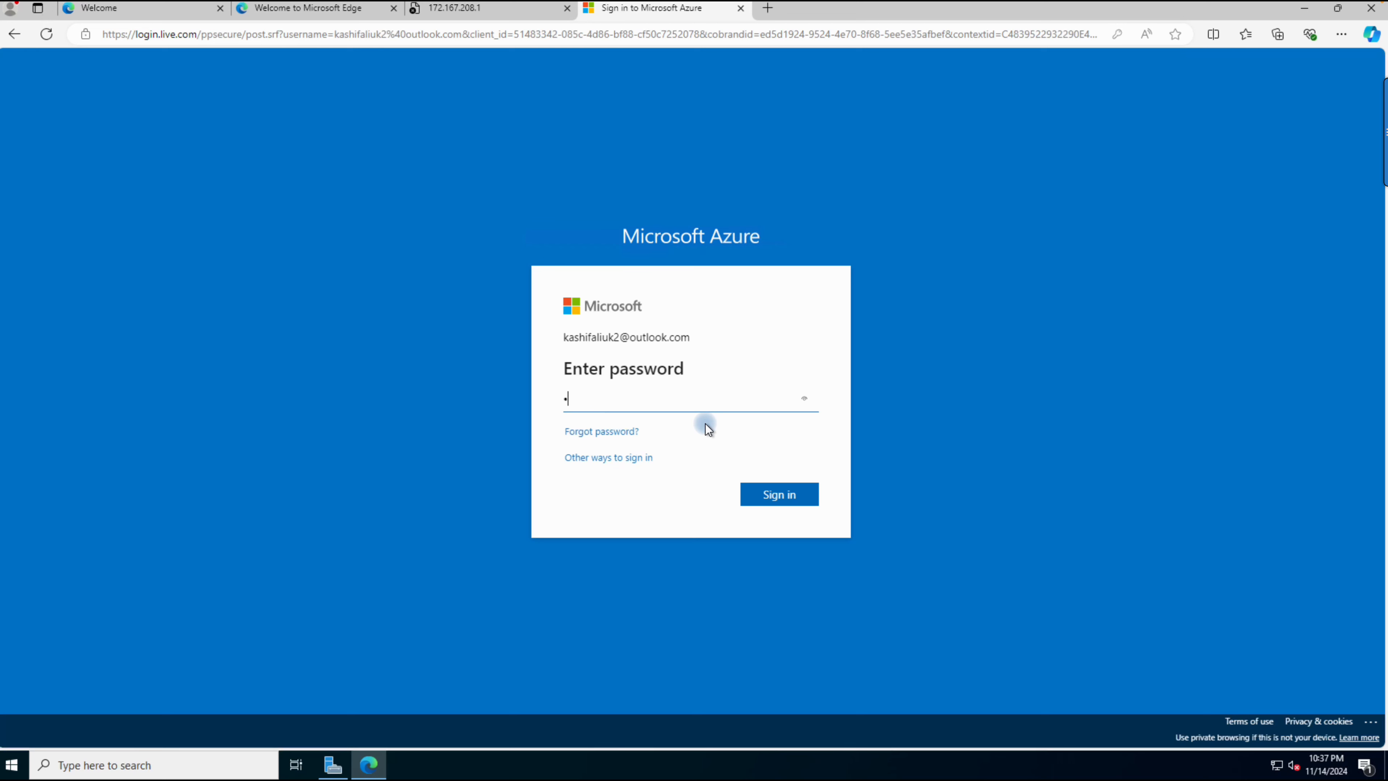
{"action": "type", "text": "•••••••"}
{"action": "key", "text": "Return"}
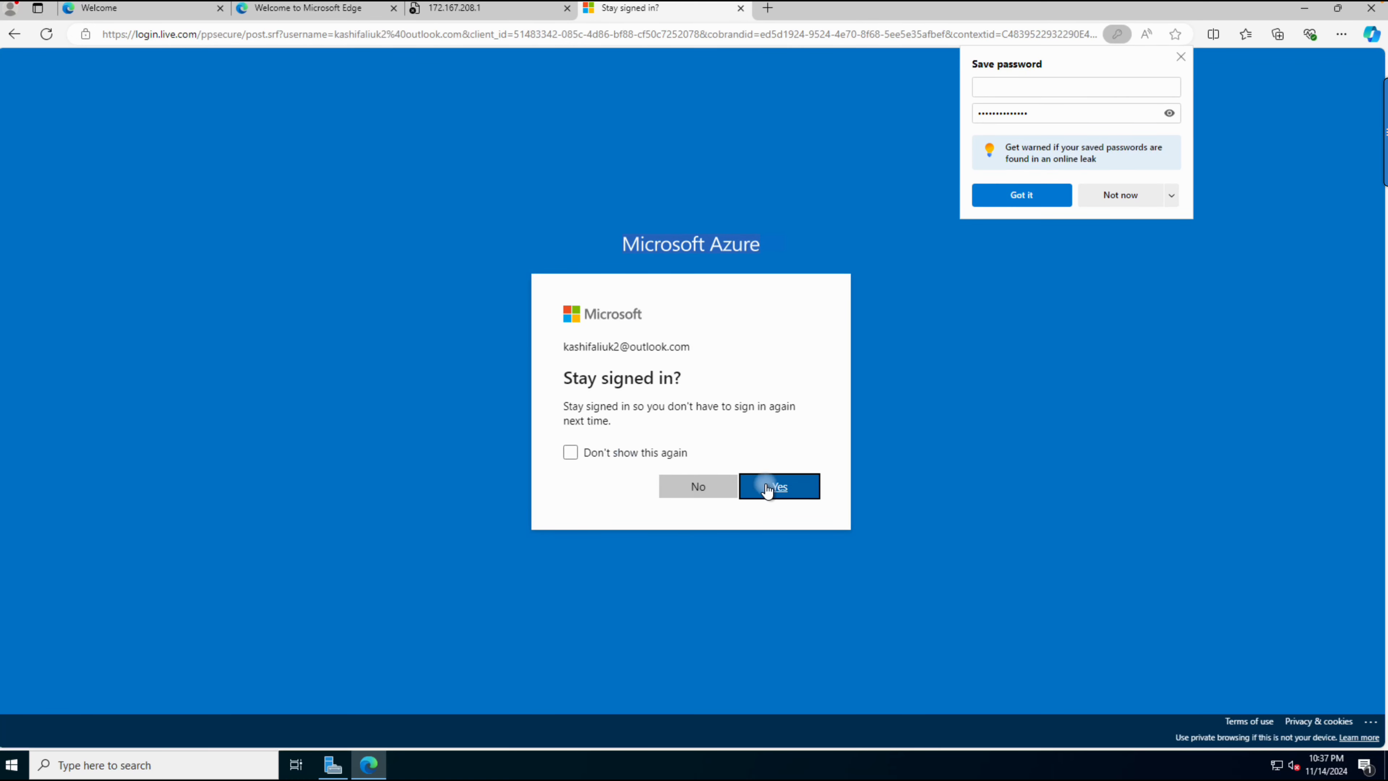
{"action": "left_click", "coordinate": [801, 488]}
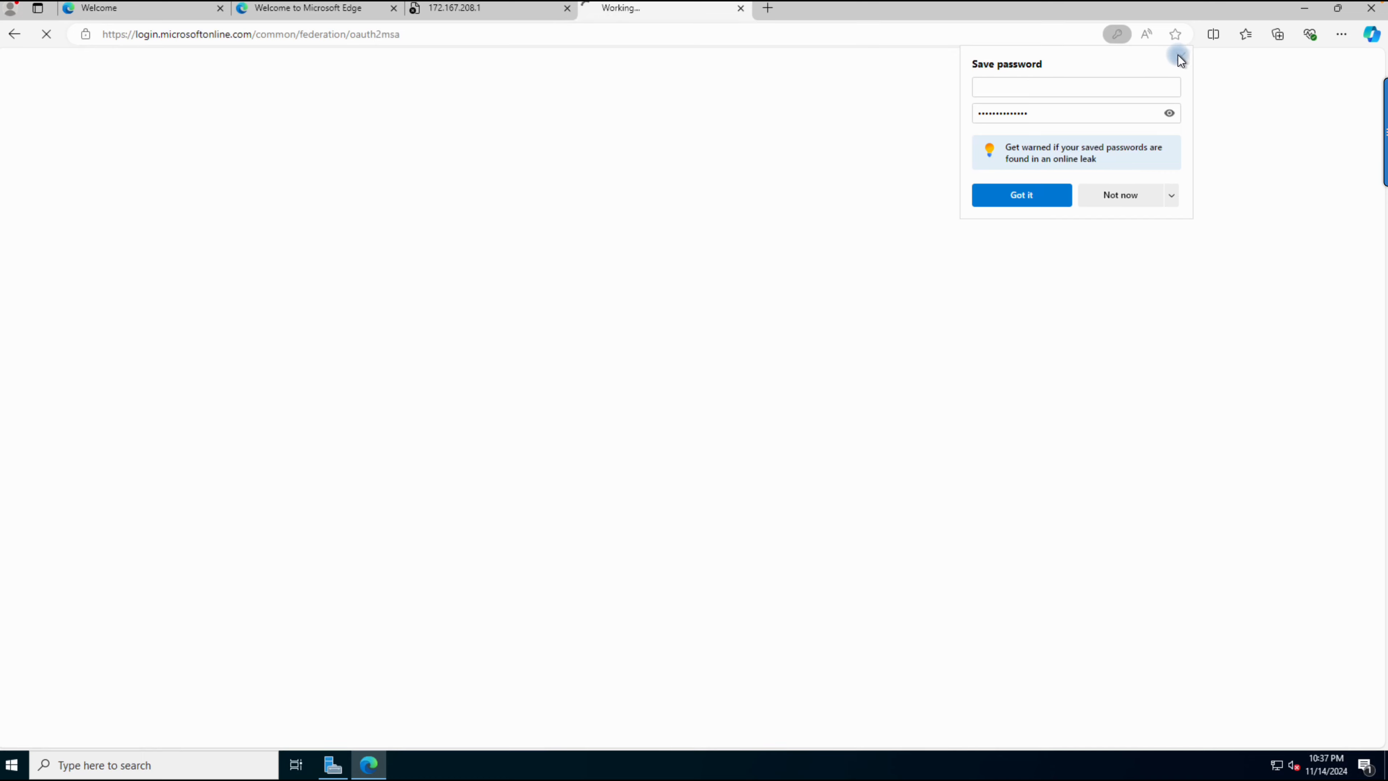
{"action": "left_click", "coordinate": [1180, 59]}
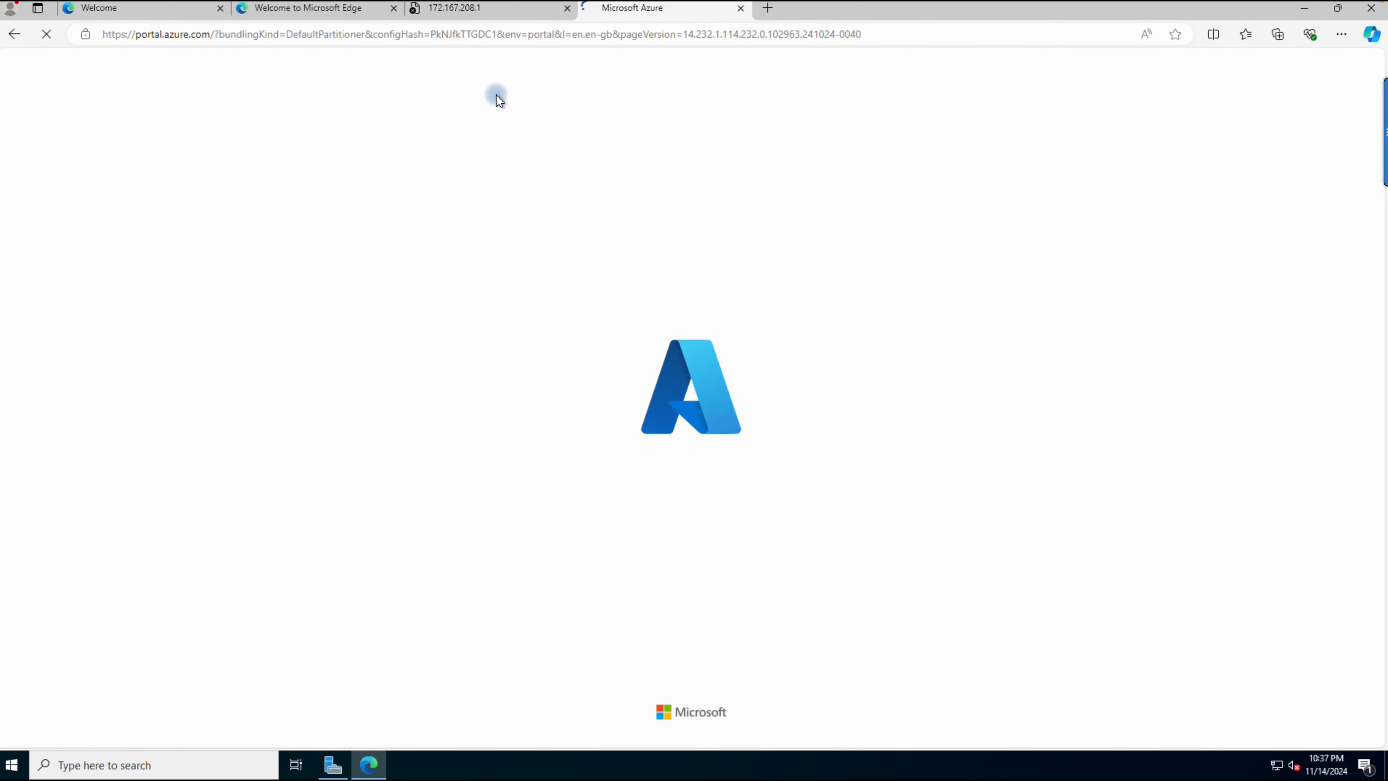
Step: Close the two Edge welcome tabs and check the page at 172.167.208.1
{"action": "left_click", "coordinate": [220, 8]}
{"action": "left_click", "coordinate": [220, 9]}
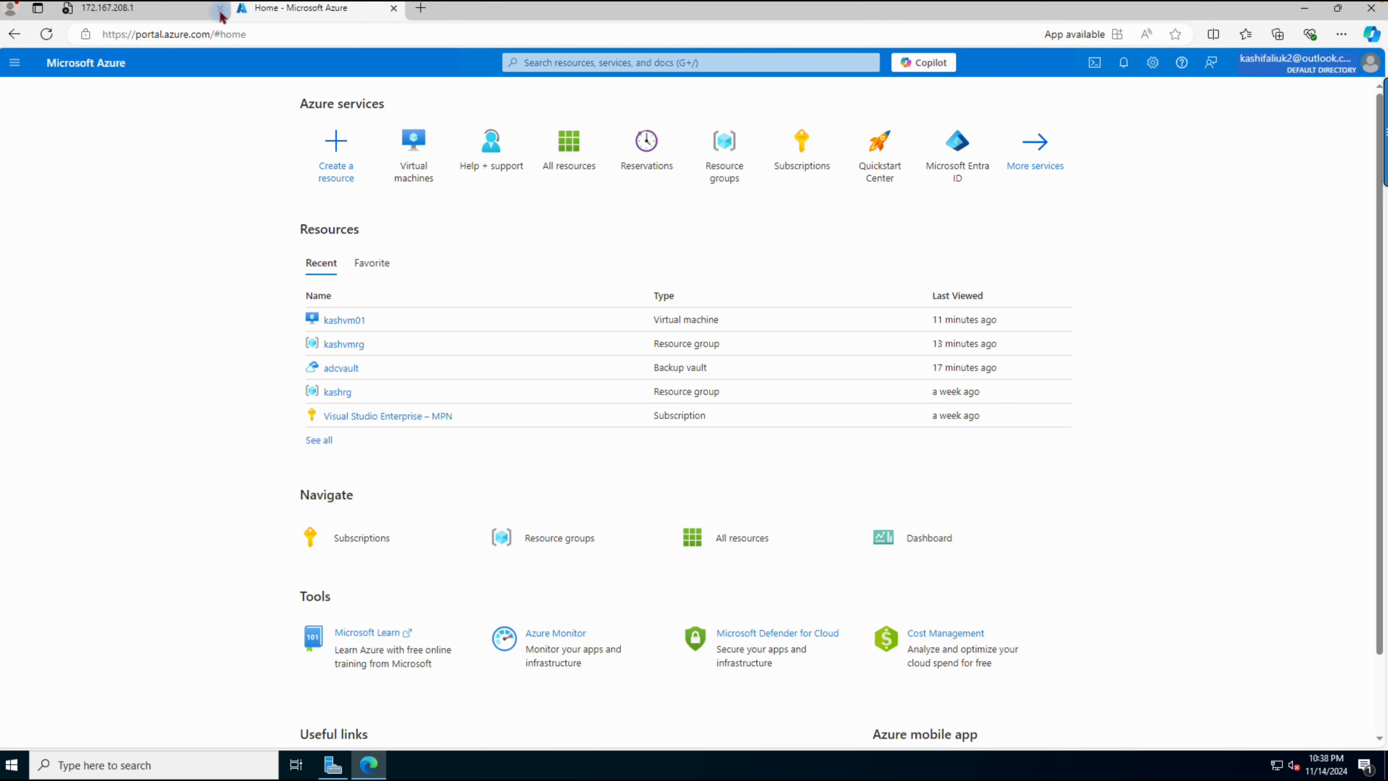
{"action": "left_click", "coordinate": [158, 11]}
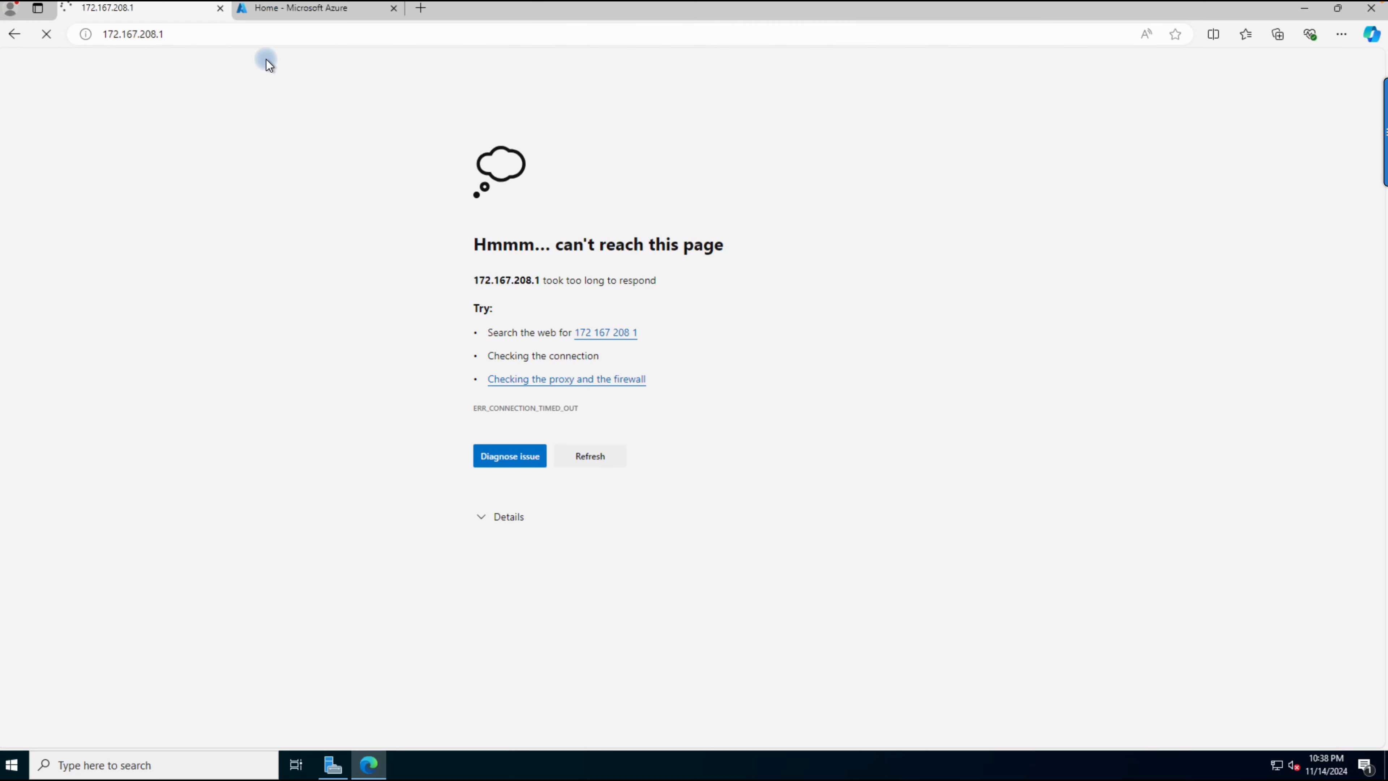
Step: Return to the Azure portal and open the network settings of the virtual machine kashvm01
{"action": "left_click", "coordinate": [266, 9]}
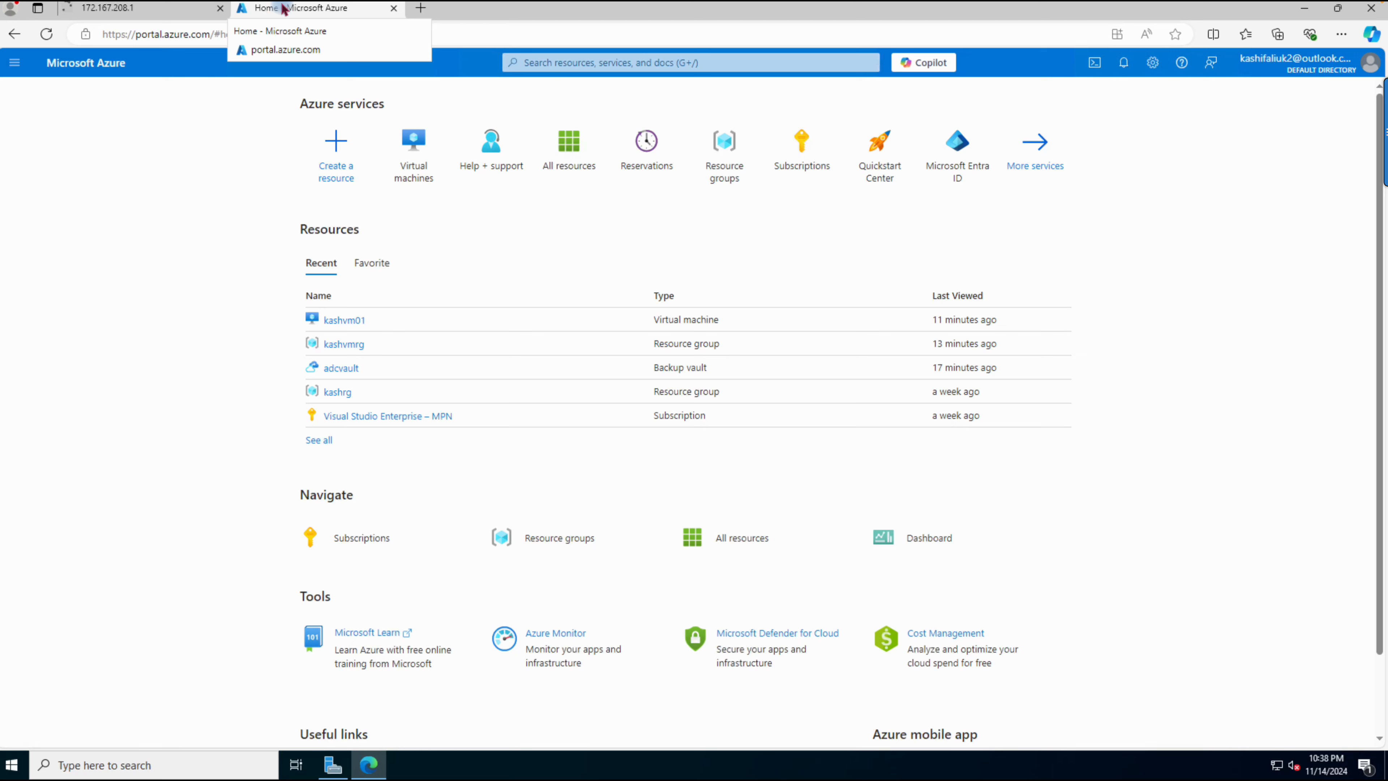
{"action": "left_click", "coordinate": [259, 14]}
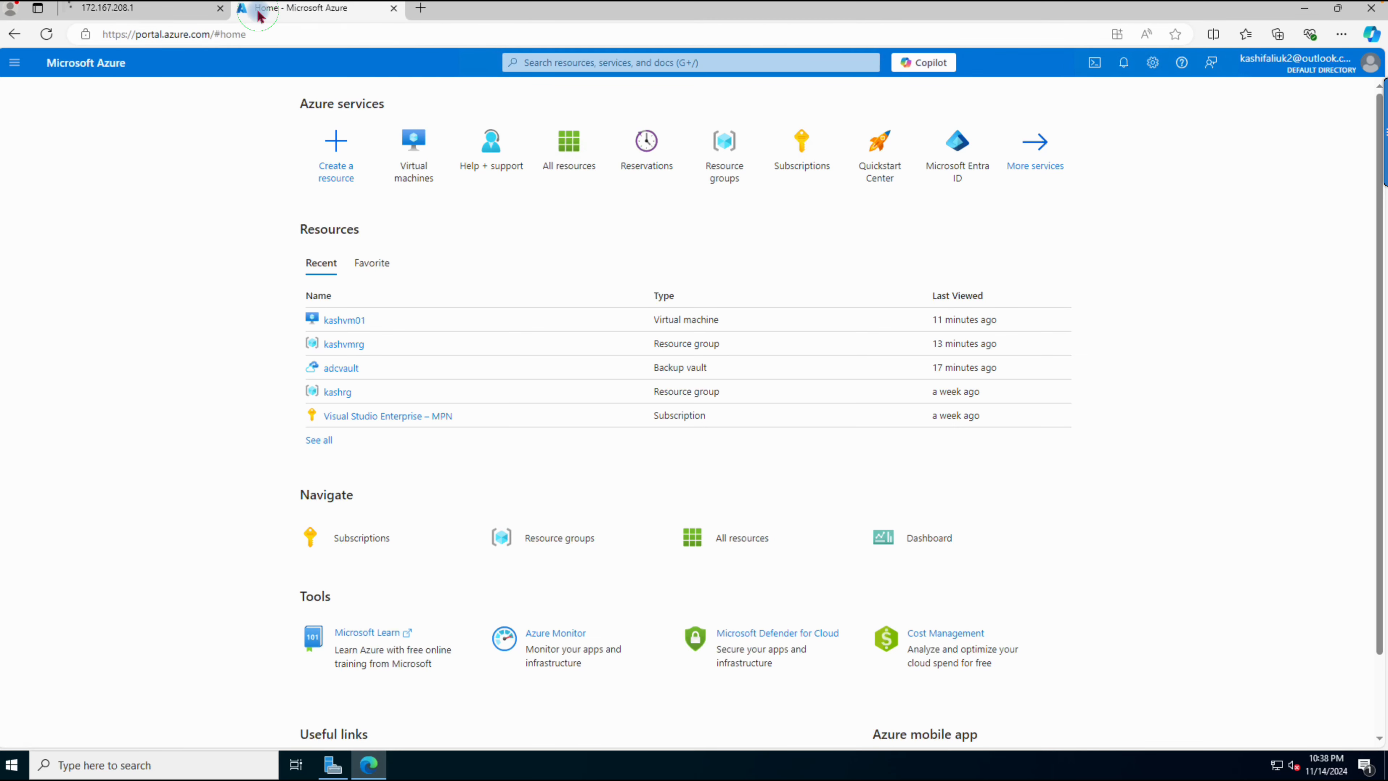
{"action": "left_click", "coordinate": [238, 162]}
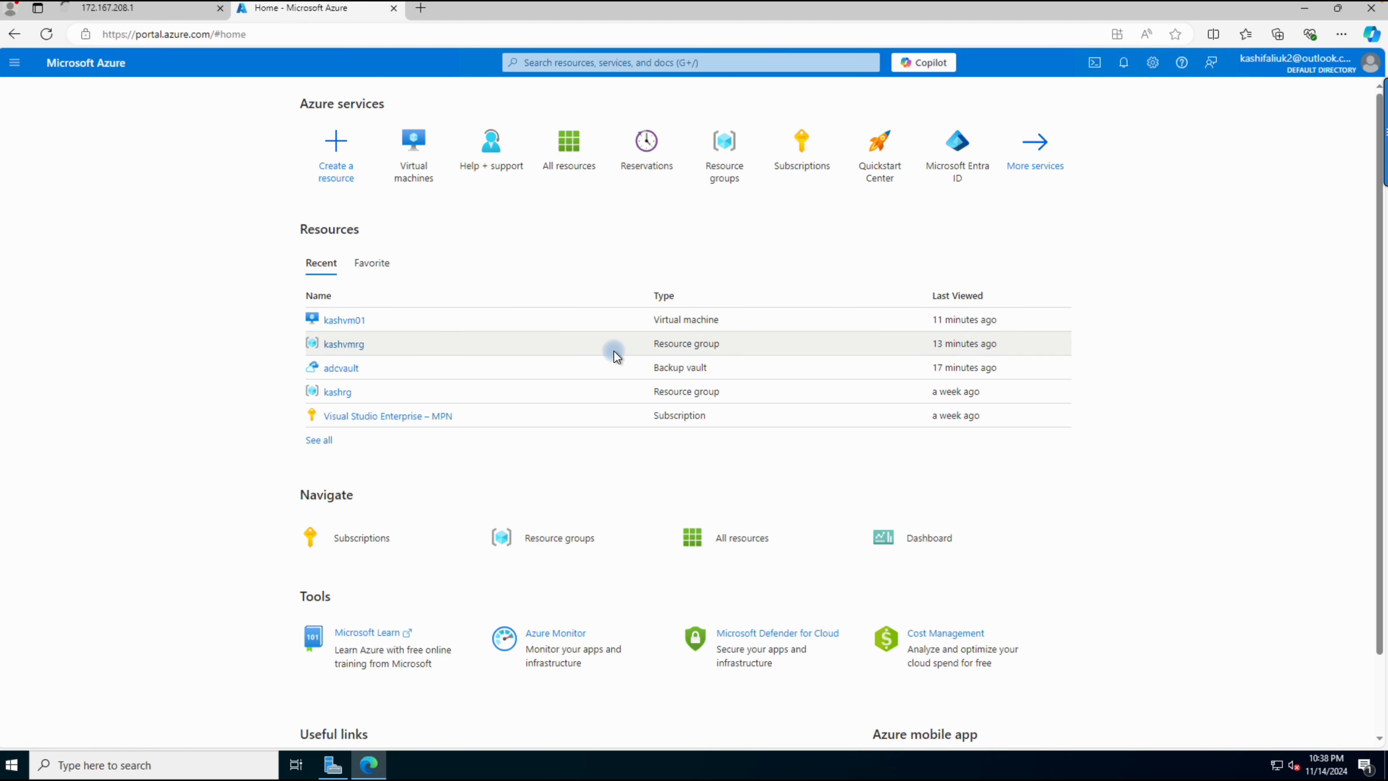
{"action": "left_click", "coordinate": [335, 328]}
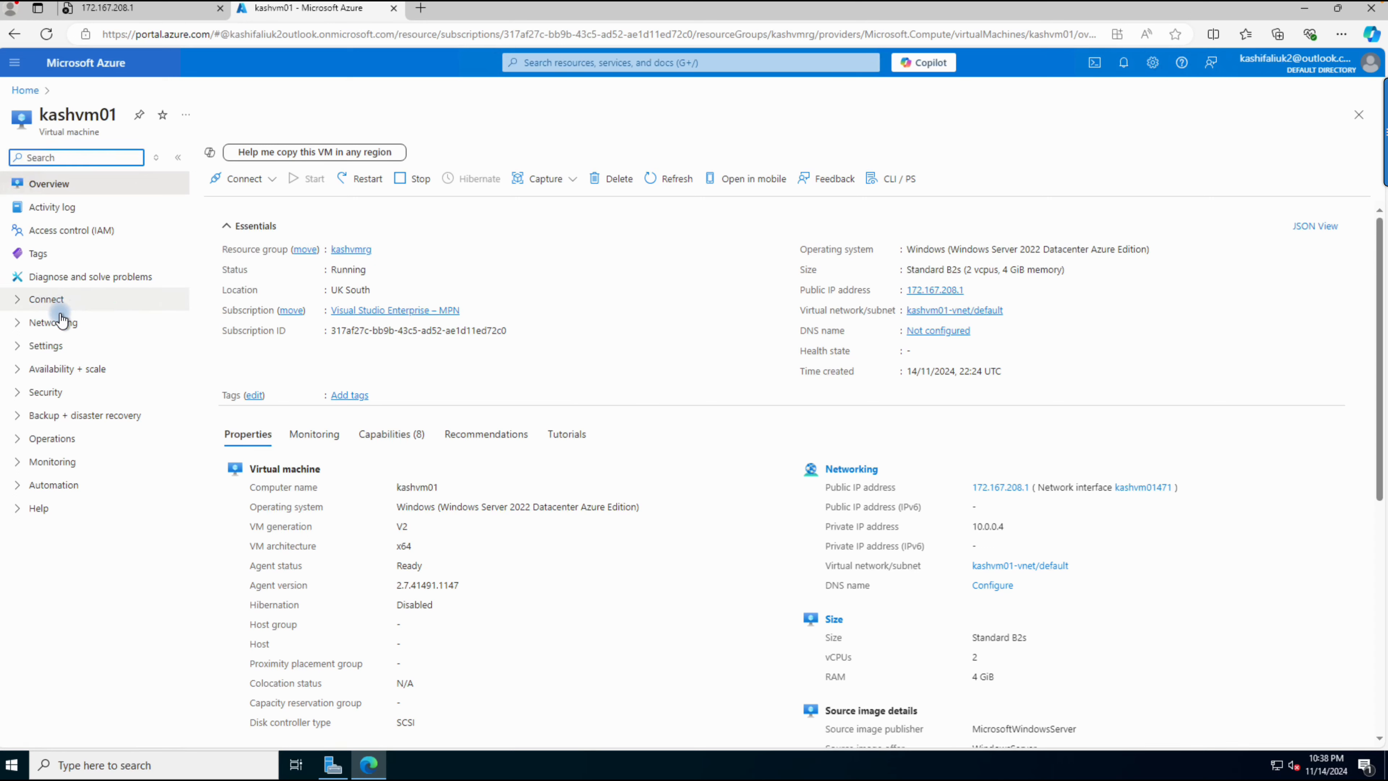
{"action": "left_click", "coordinate": [54, 322]}
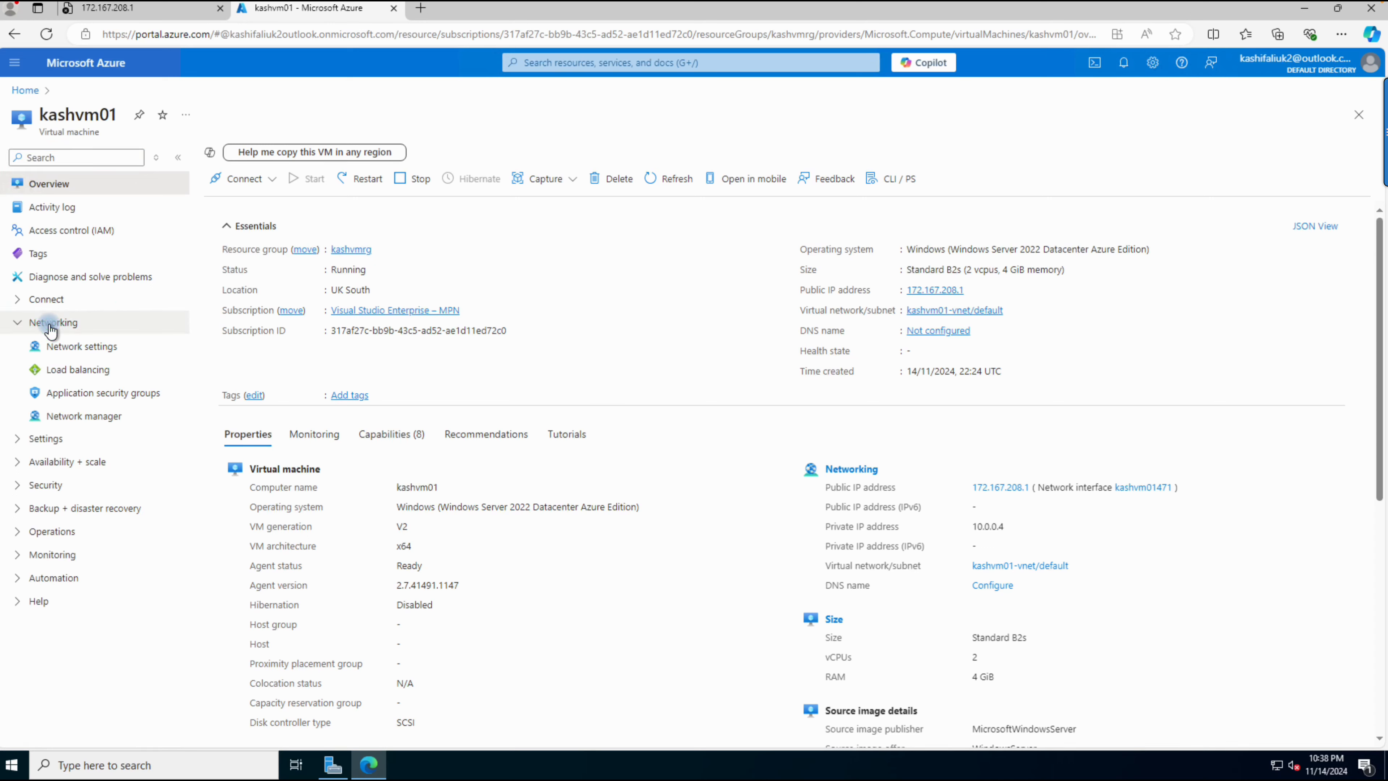
{"action": "left_click", "coordinate": [65, 345]}
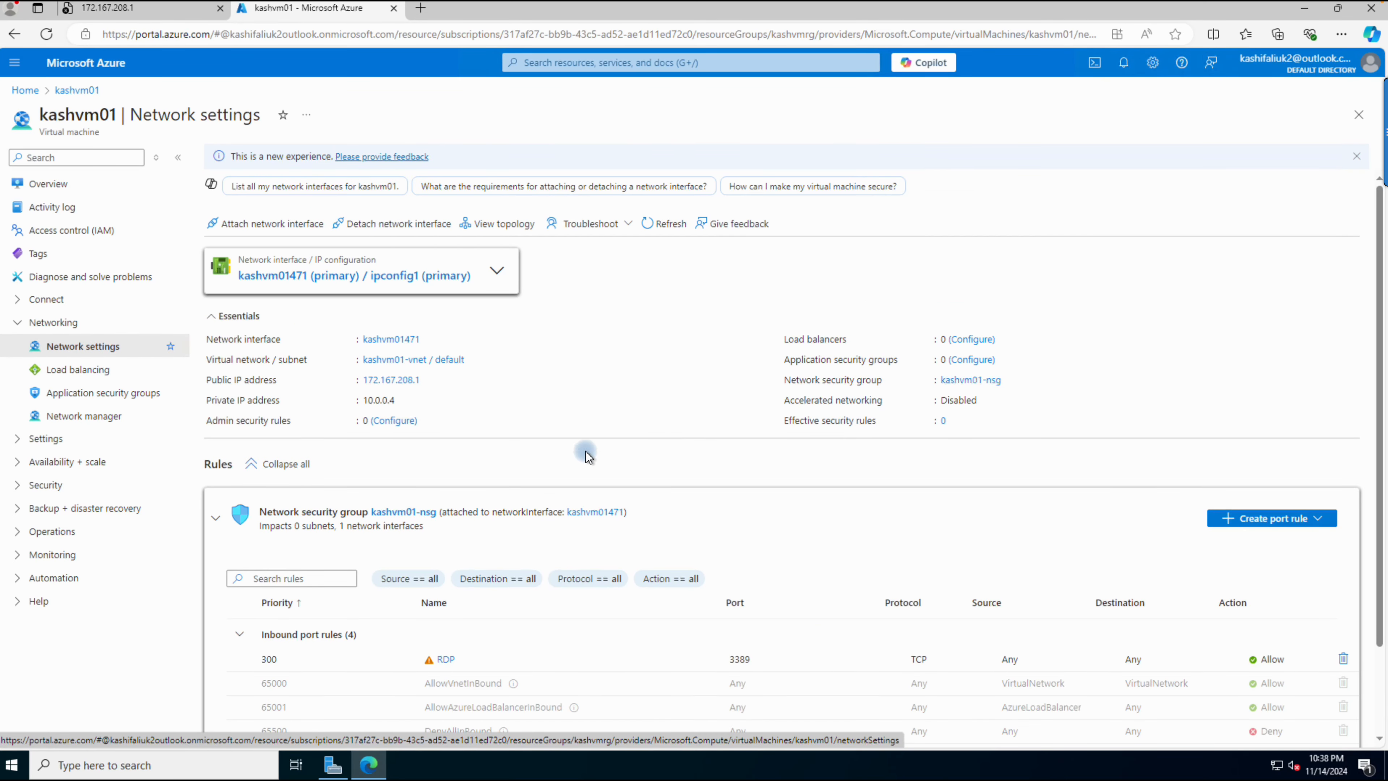
Step: Add an inbound port rule to kashvm01-nsg for the HTTP service, described as "This is an inbound port rule to acces this vm"
{"action": "left_click", "coordinate": [1289, 519]}
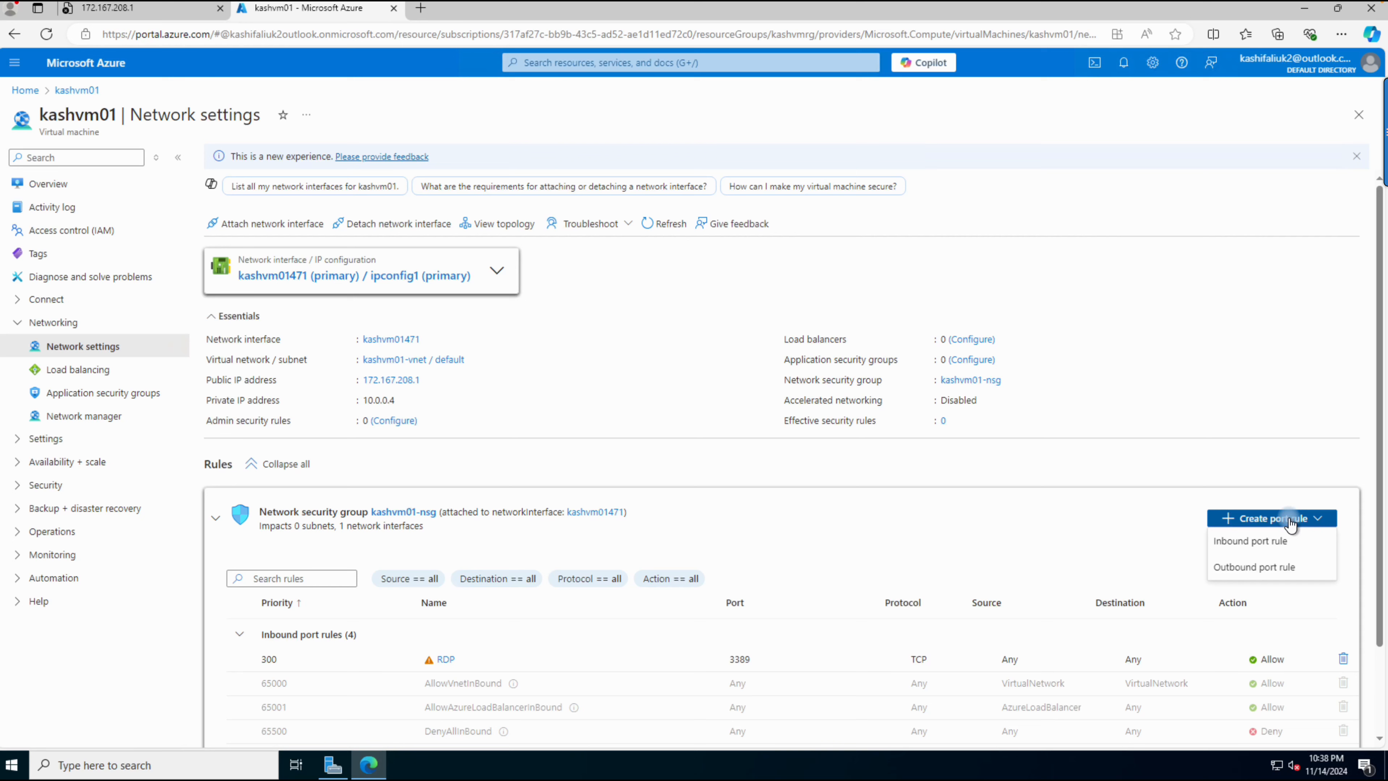
{"action": "left_click", "coordinate": [1253, 543]}
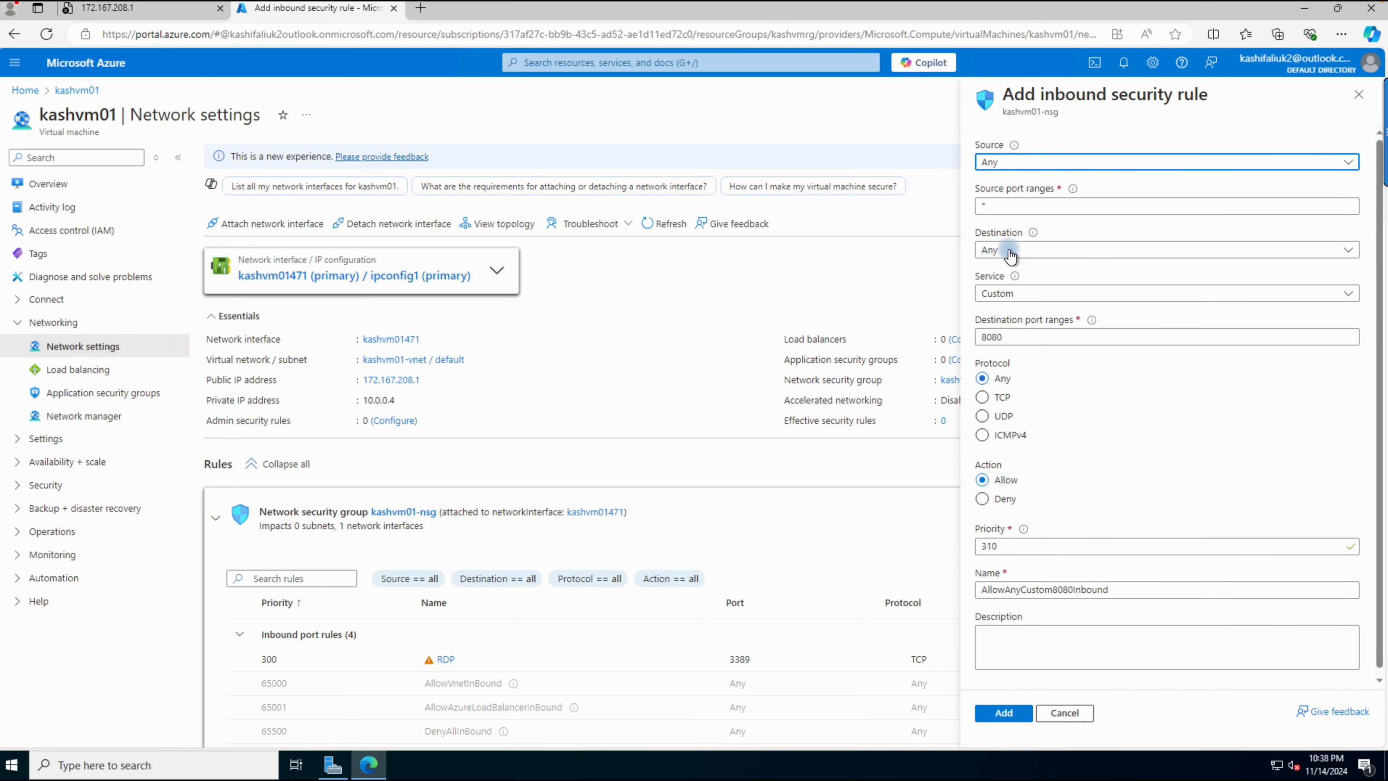
{"action": "left_click", "coordinate": [1026, 295]}
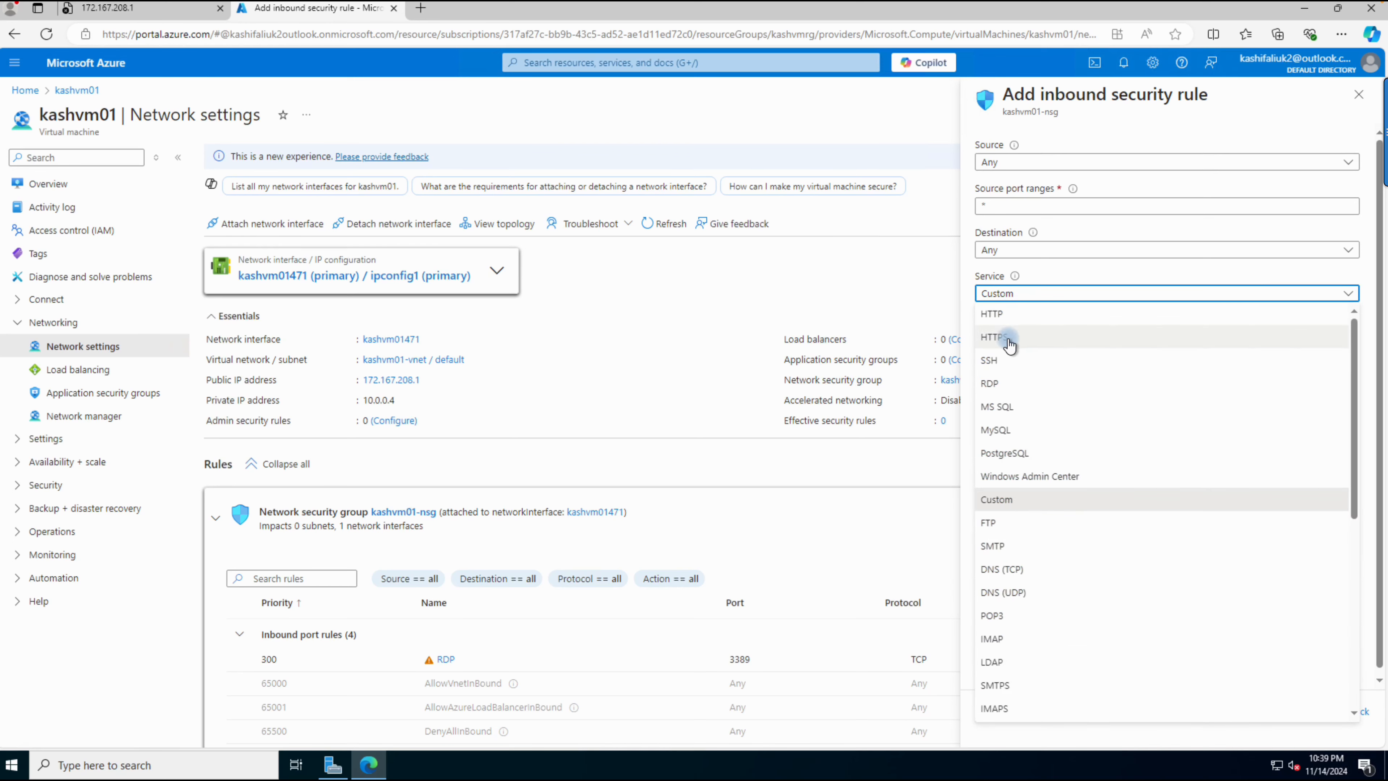
{"action": "left_click", "coordinate": [990, 314]}
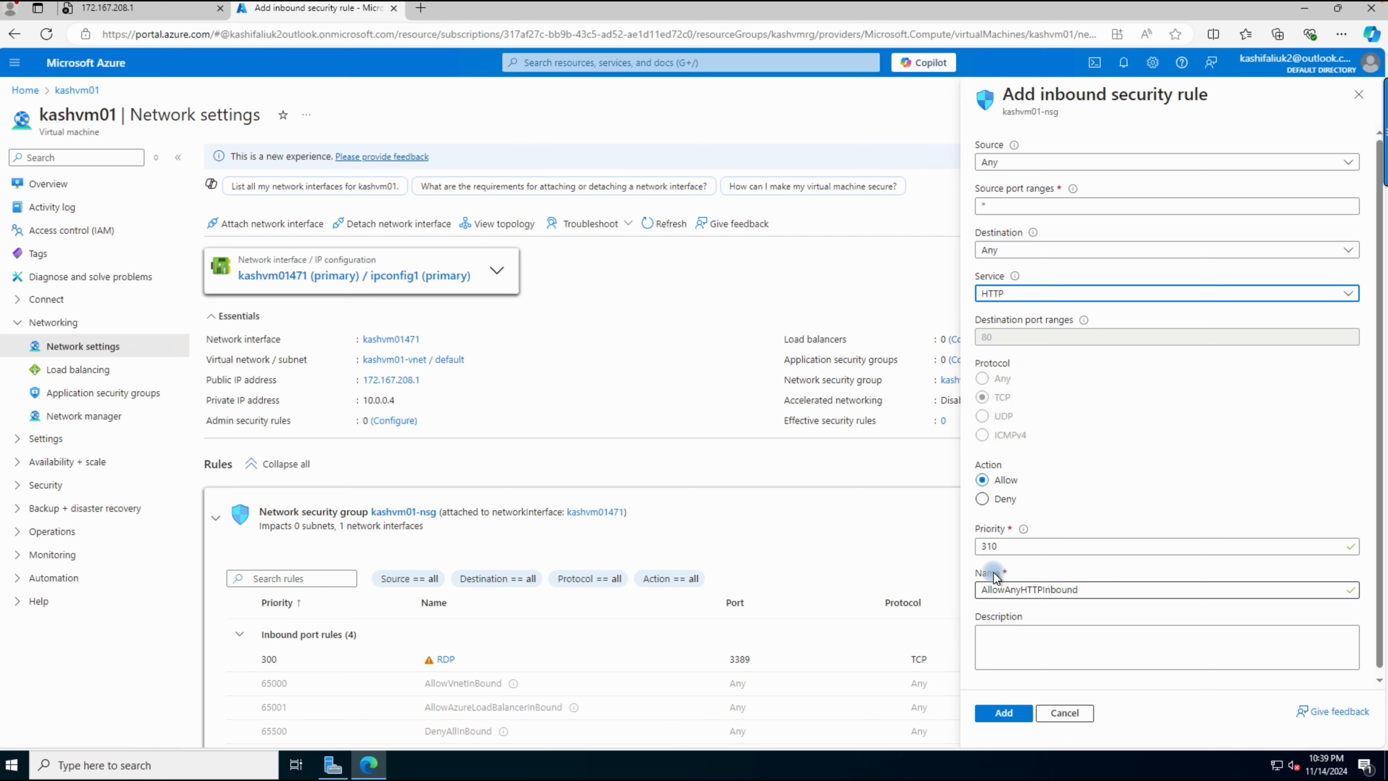
{"action": "left_click", "coordinate": [1015, 651]}
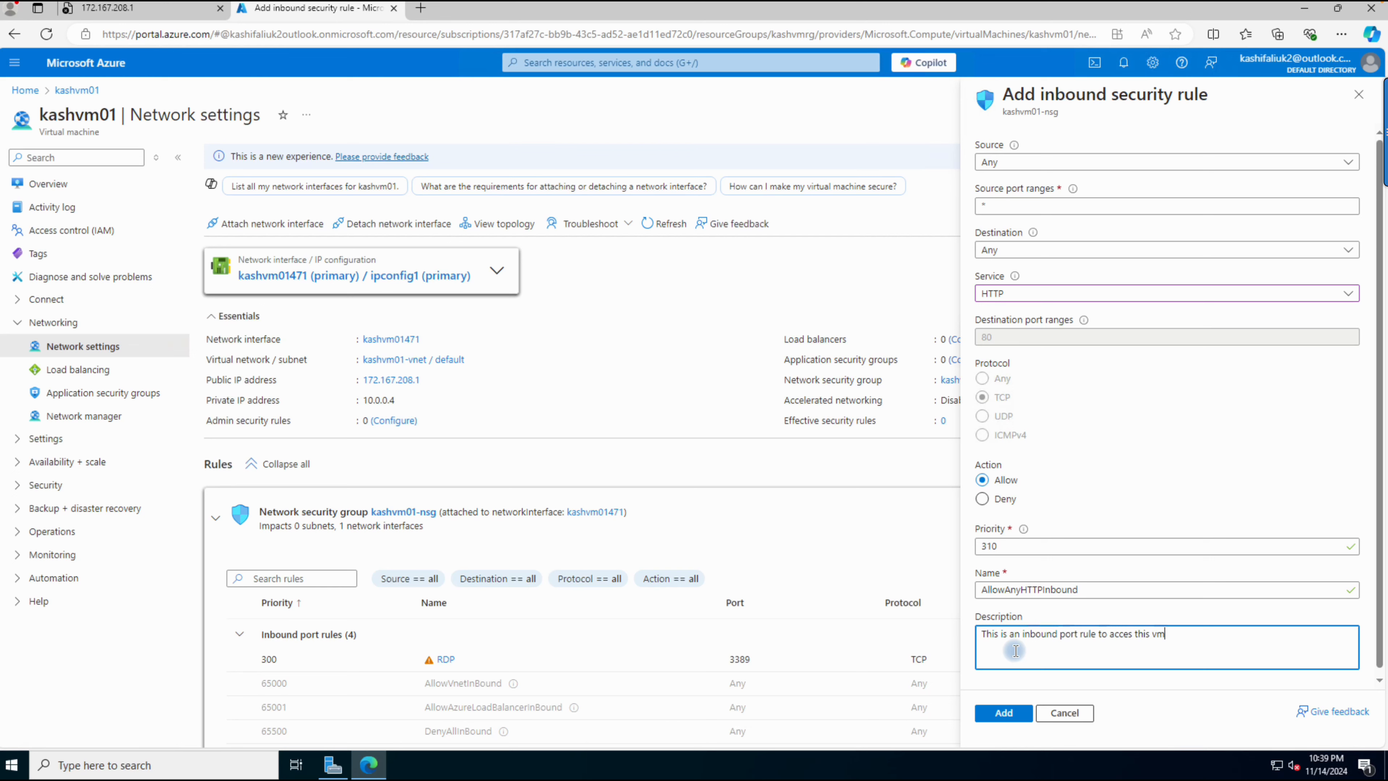
{"action": "left_click", "coordinate": [1006, 713]}
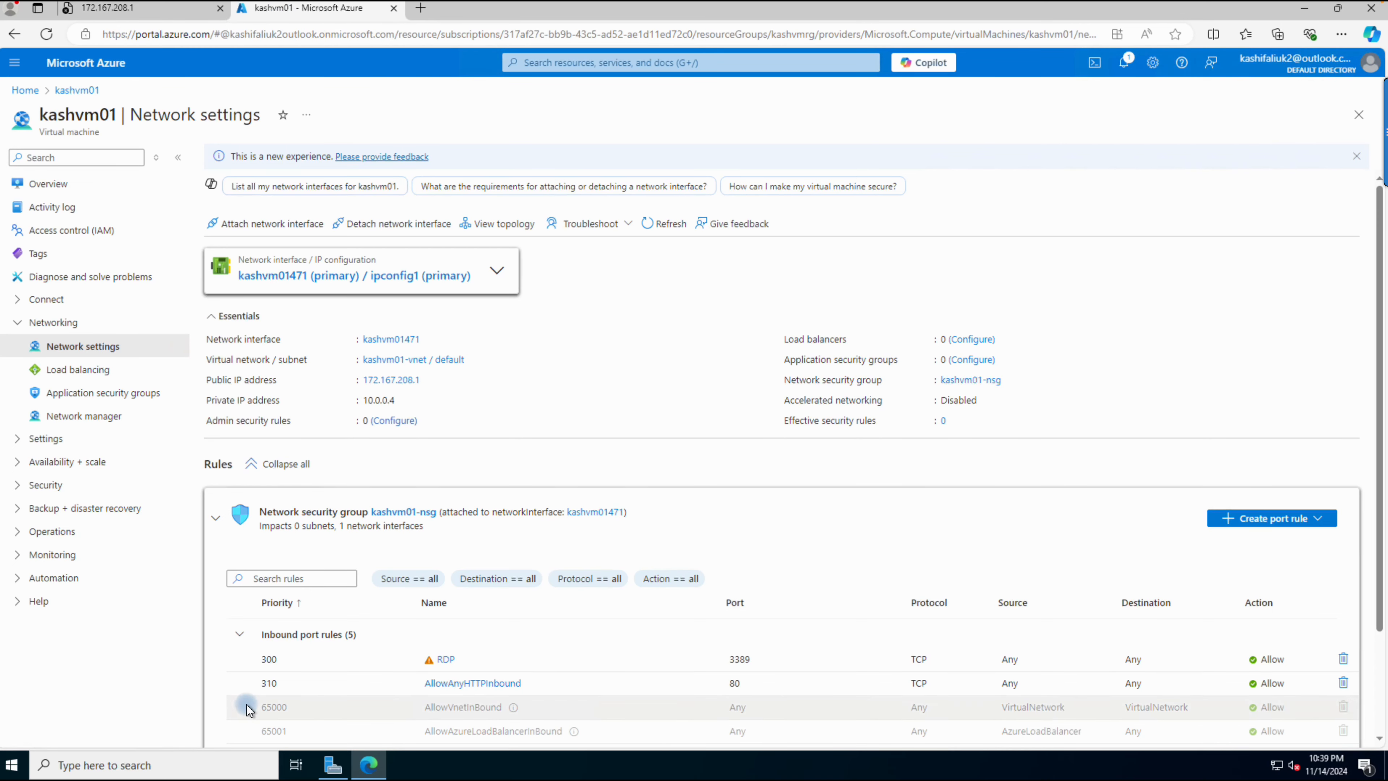
Step: Check the Web Server (IIS) role in Server Manager's Add Roles and Features wizard and cancel the wizard
{"action": "left_click", "coordinate": [330, 768]}
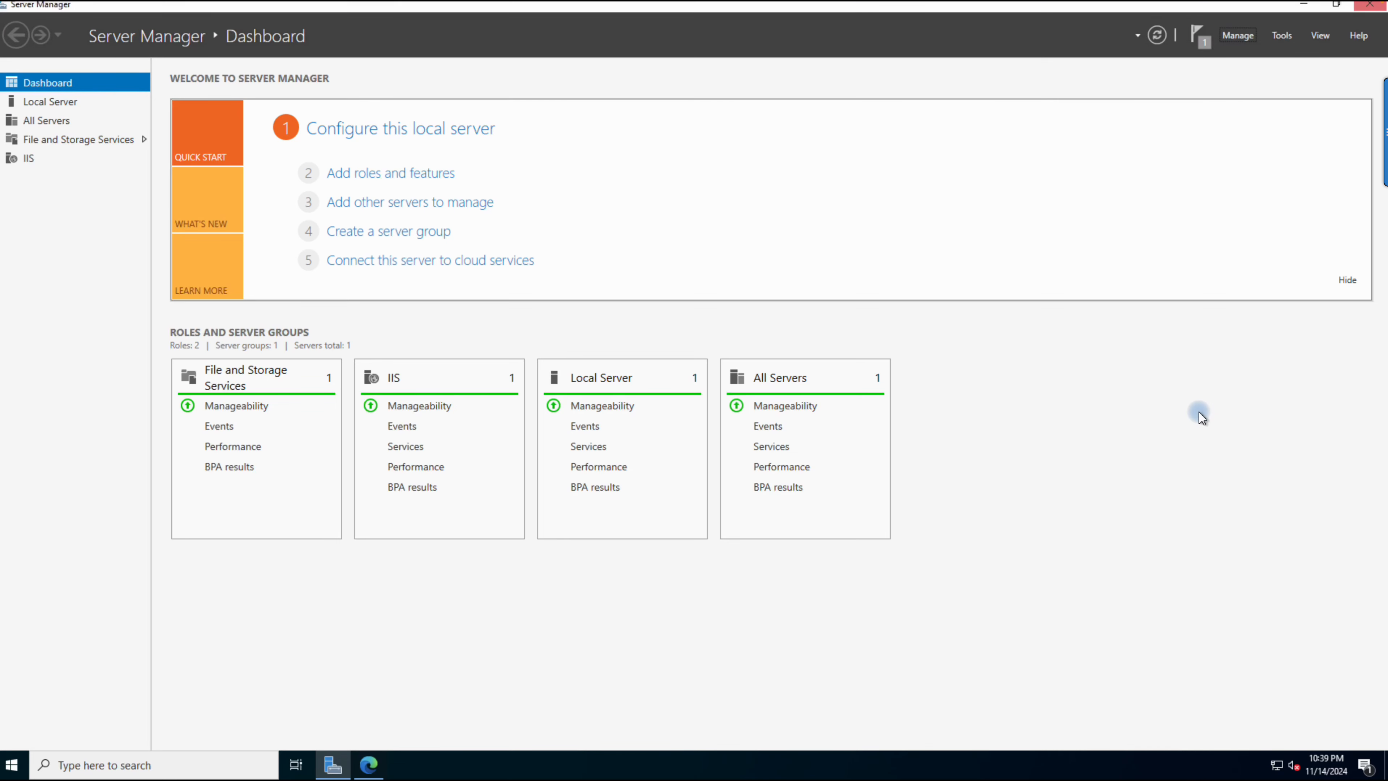
{"action": "left_click", "coordinate": [1238, 36]}
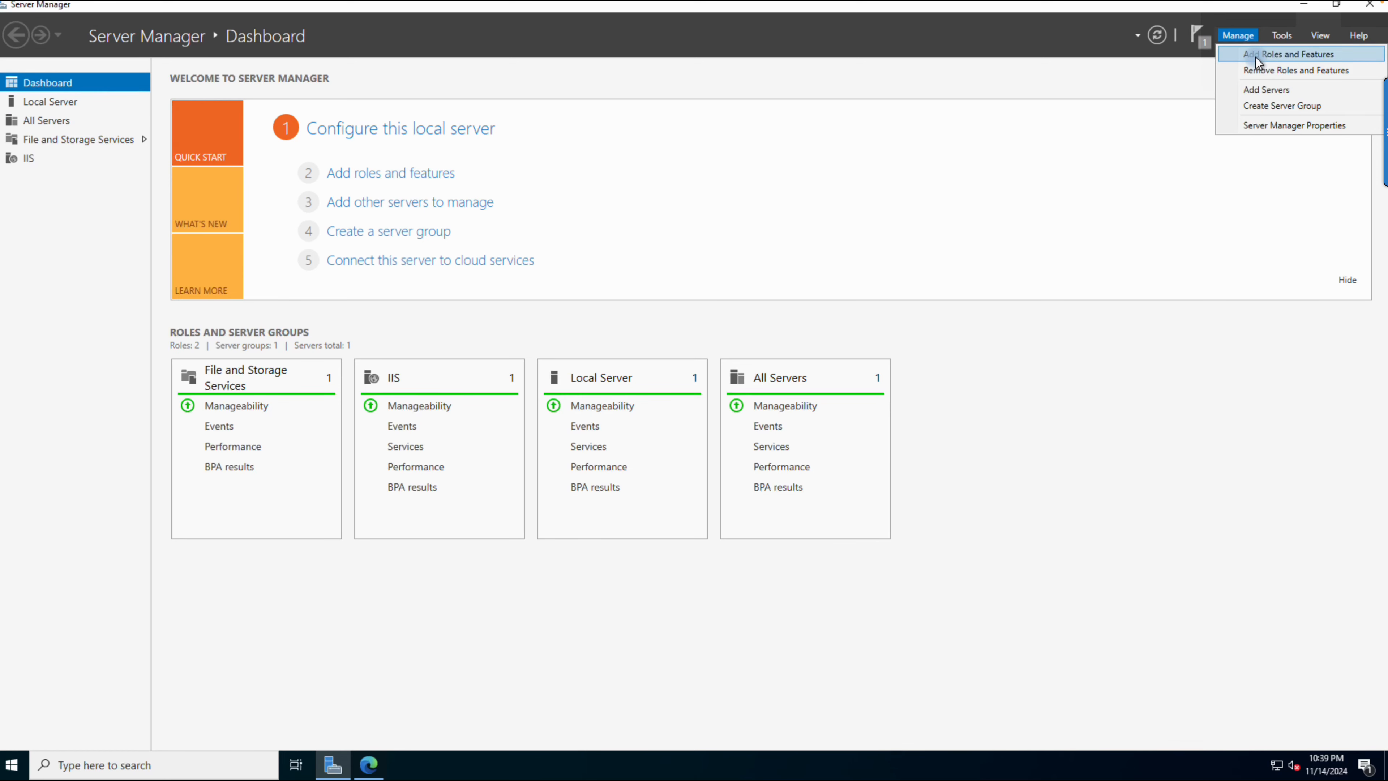
{"action": "left_click", "coordinate": [1255, 57]}
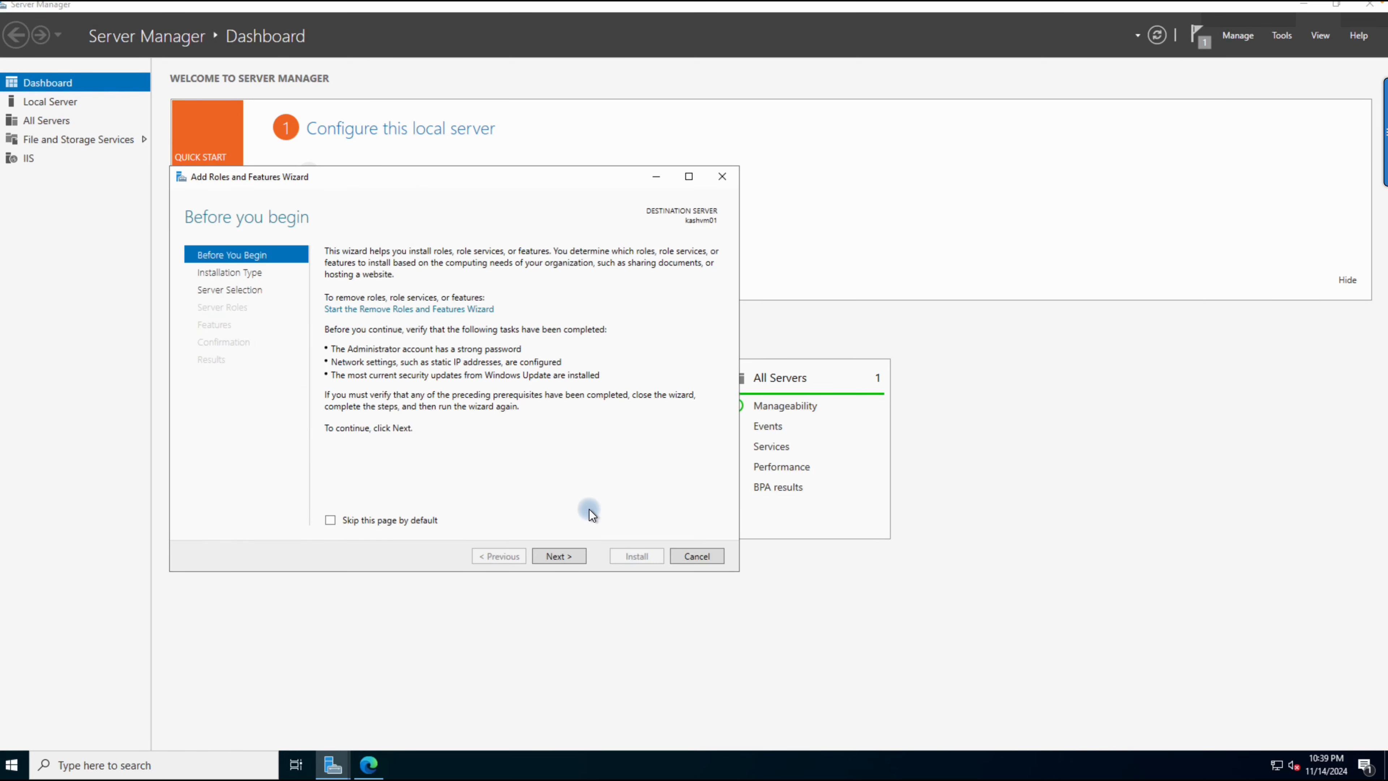
{"action": "left_click", "coordinate": [559, 556]}
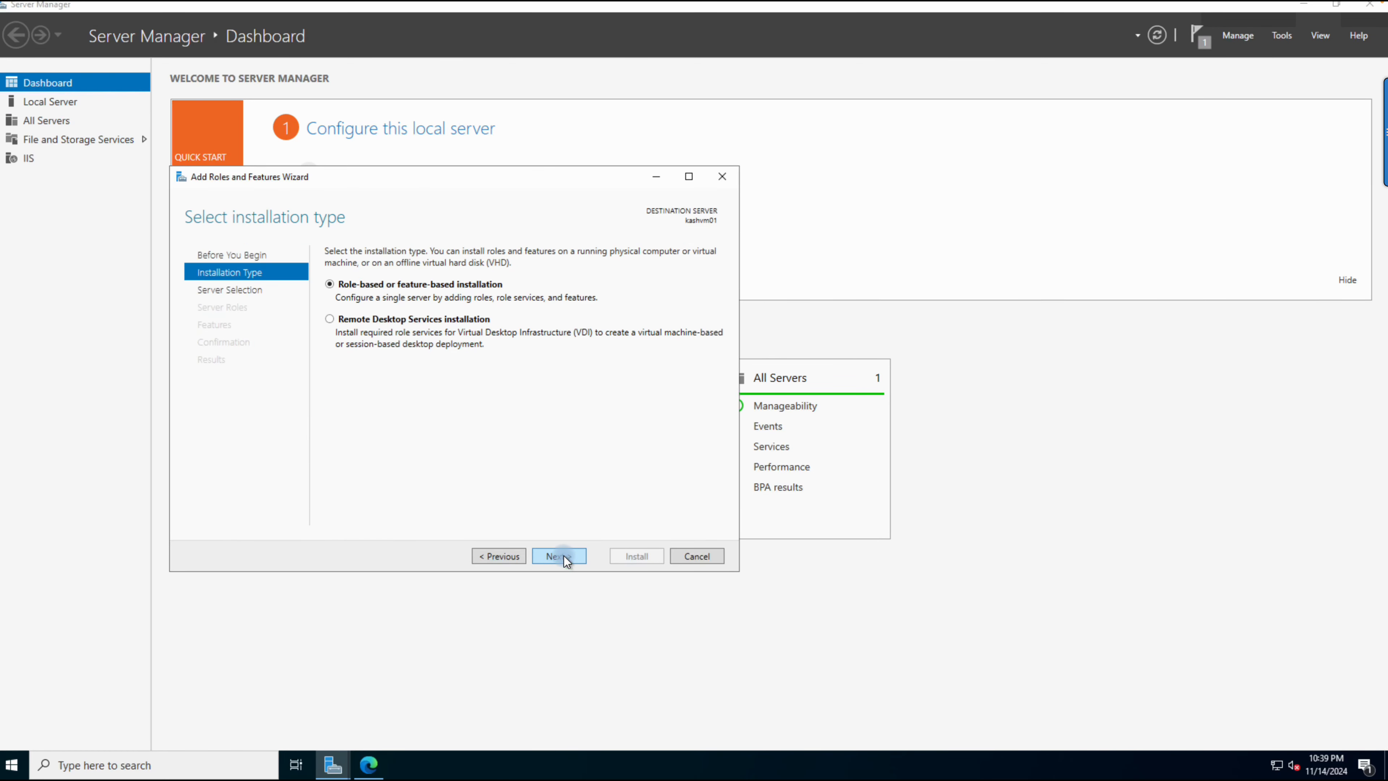
{"action": "left_click", "coordinate": [564, 556]}
{"action": "left_click", "coordinate": [564, 556]}
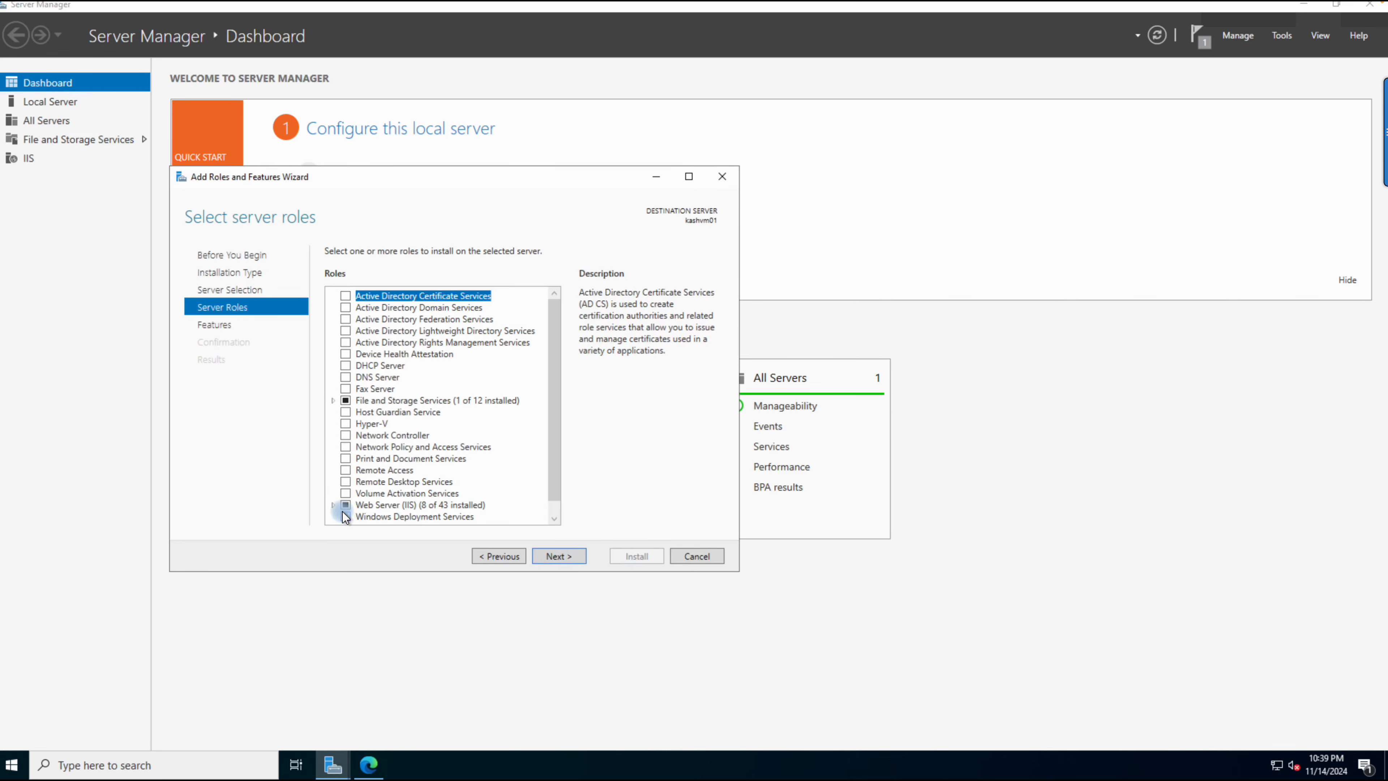
{"action": "left_click", "coordinate": [683, 557]}
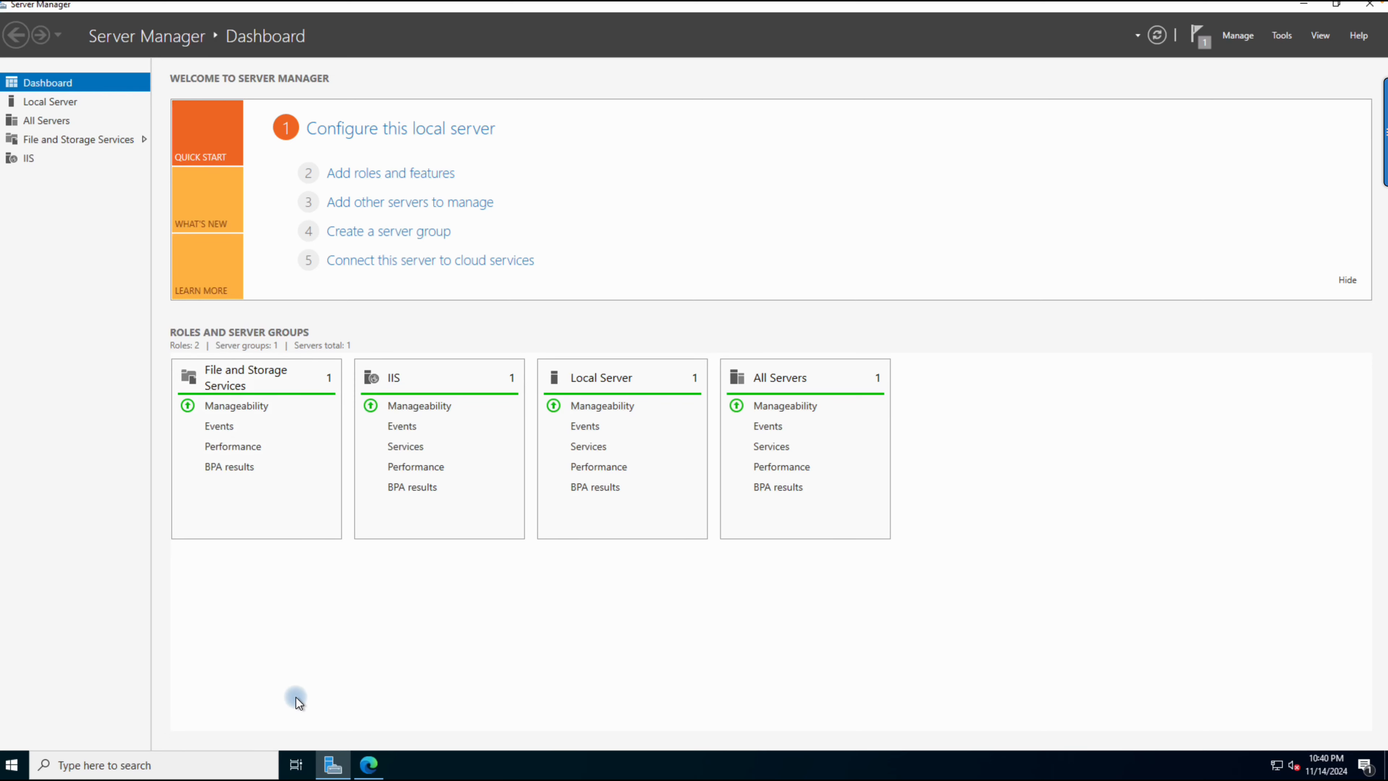
Step: Switch back to Edge, copy kashvm01's public IP address from its overview, and reload the 172.167.208.1 page
{"action": "left_click", "coordinate": [370, 764]}
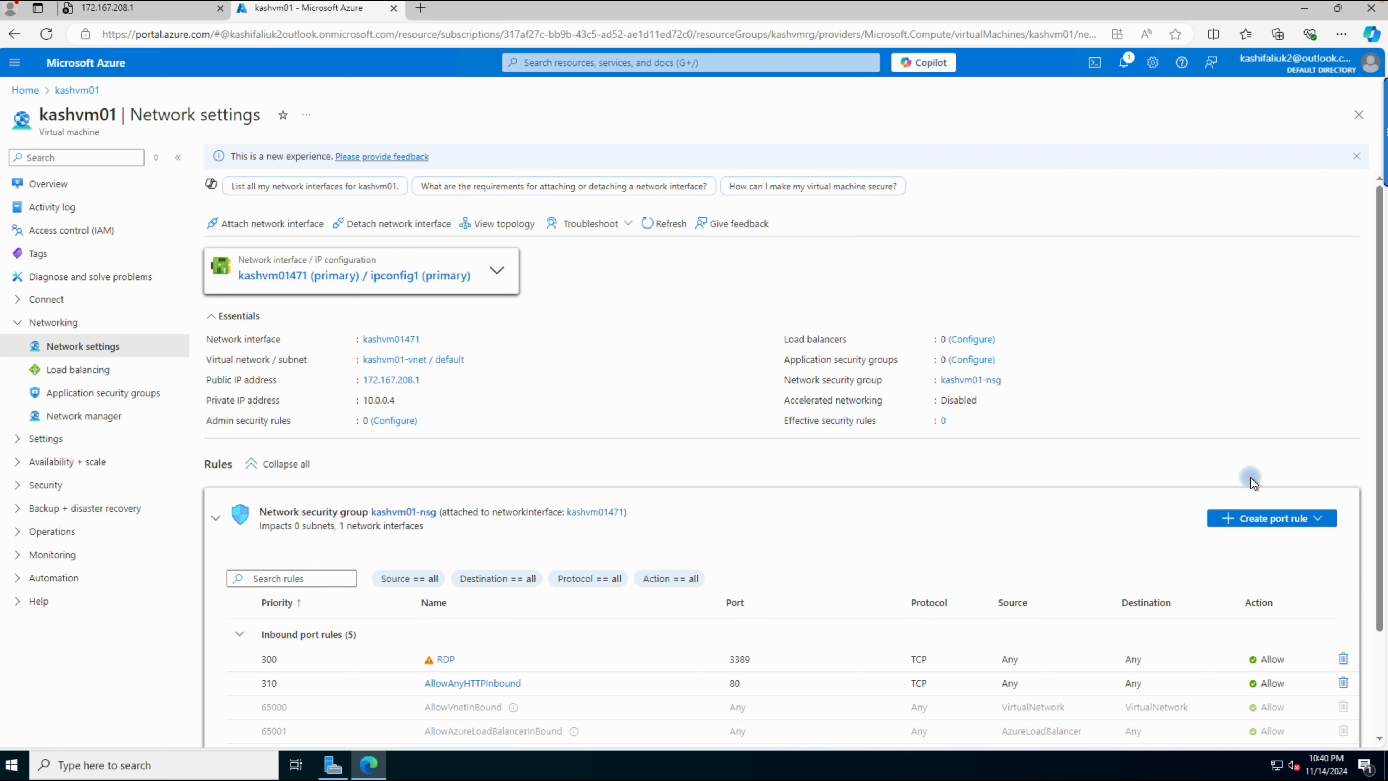
{"action": "left_click", "coordinate": [48, 188]}
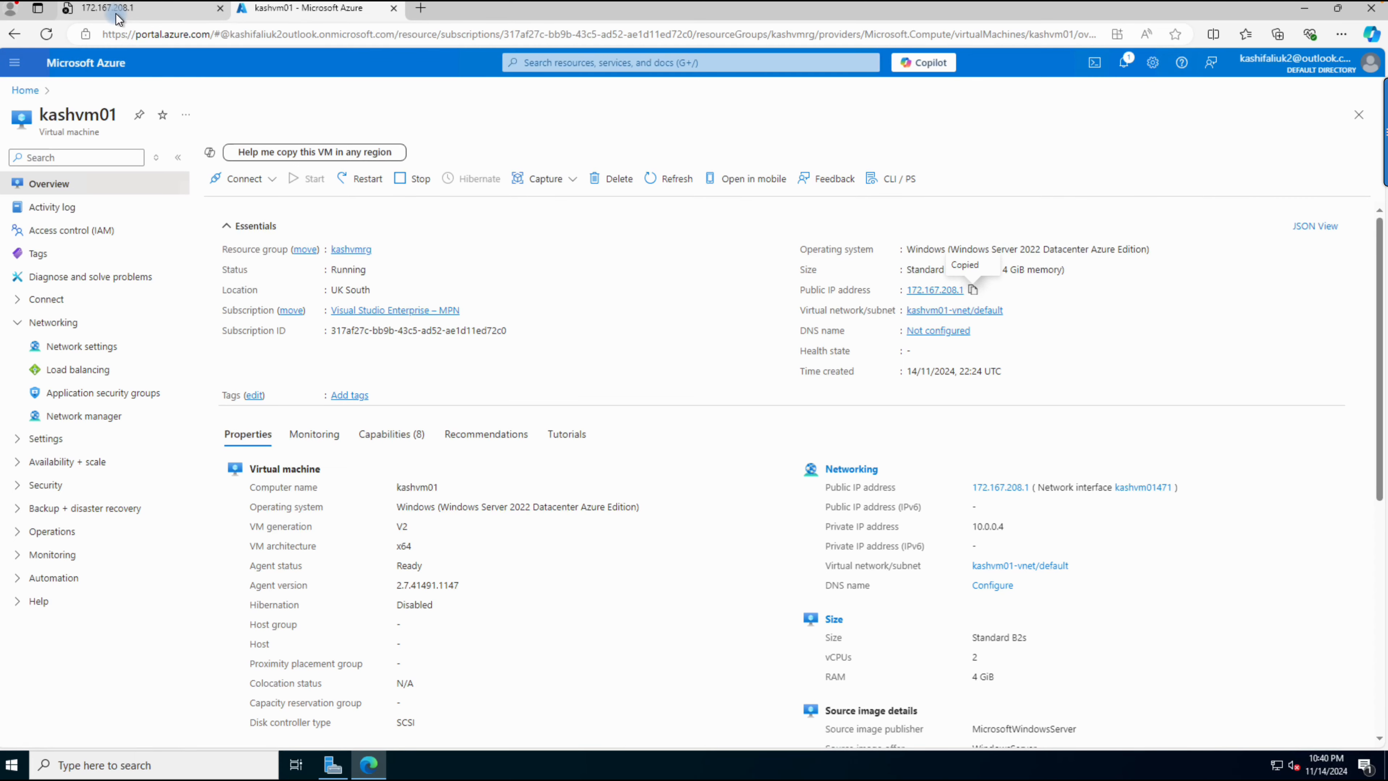
{"action": "left_click", "coordinate": [116, 13]}
{"action": "left_click", "coordinate": [45, 36]}
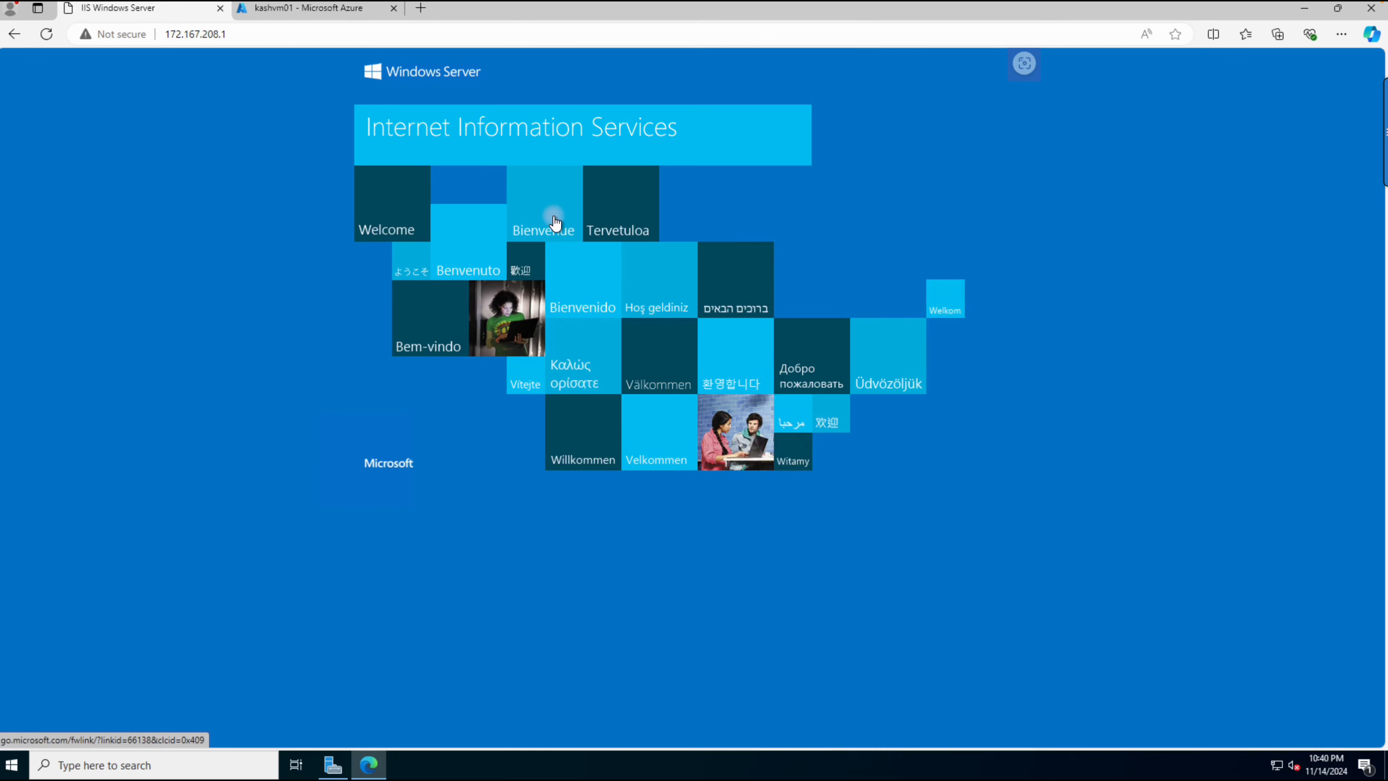
Step: Copy the whole custom IIS start page HTML from the Notion notes in Chrome and return to the virtual machine
{"action": "left_click", "coordinate": [514, 285]}
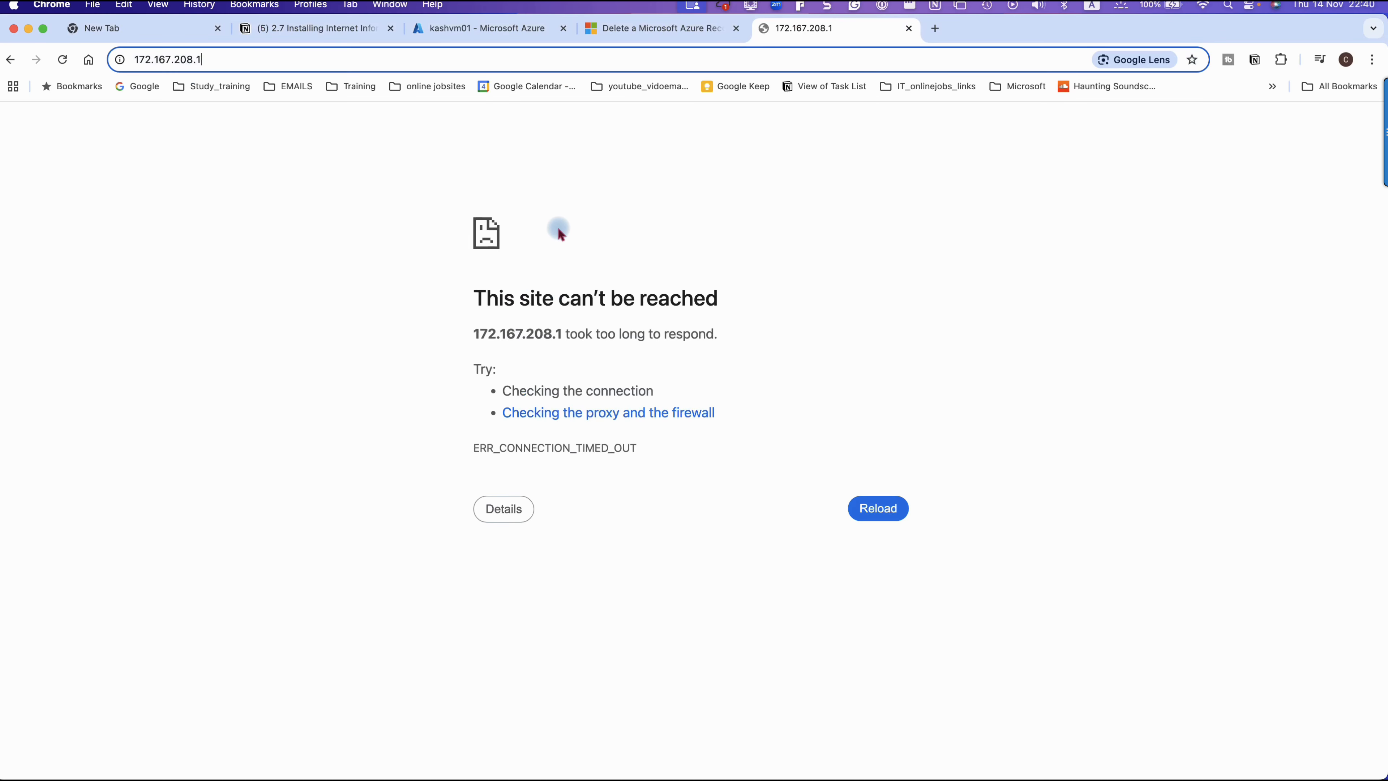
{"action": "left_click", "coordinate": [276, 32]}
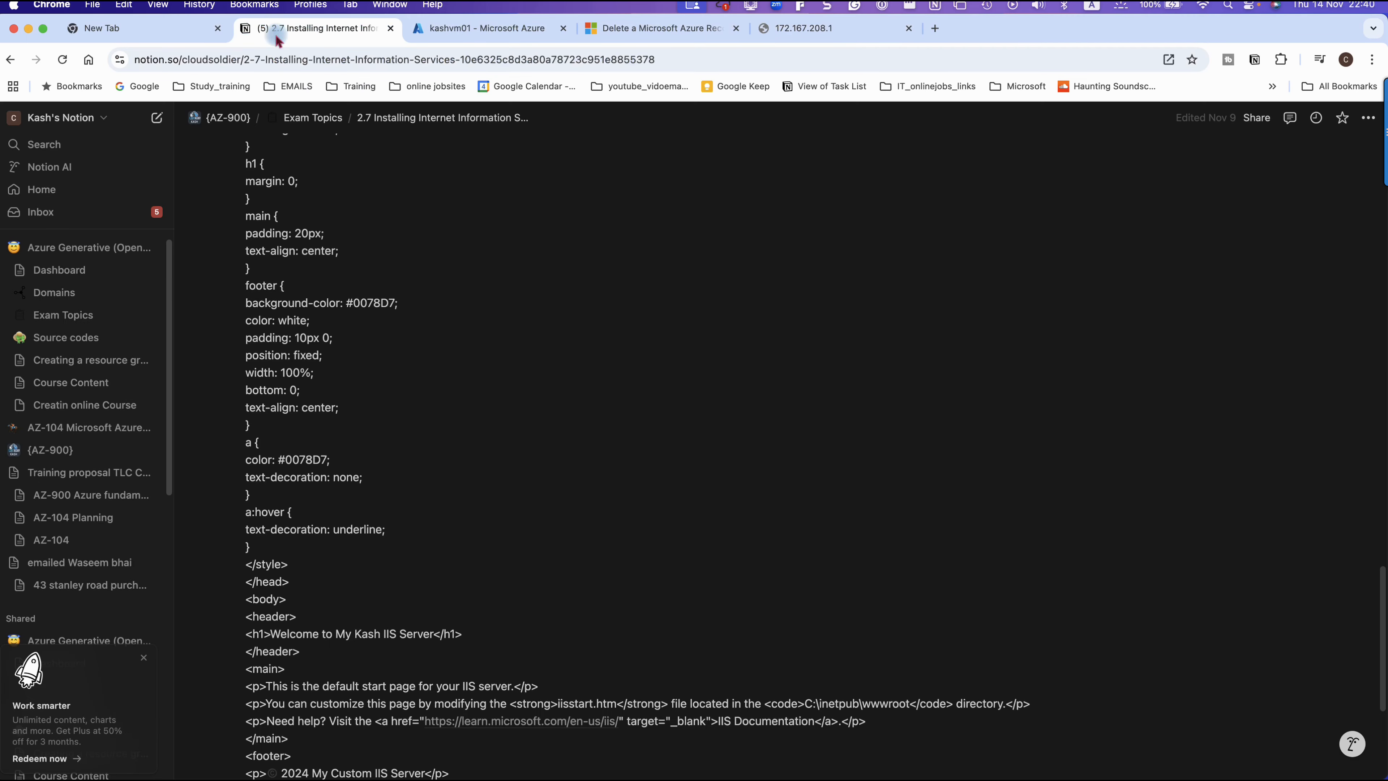
{"action": "scroll", "coordinate": [391, 309], "scroll_direction": "up", "scroll_amount": 10}
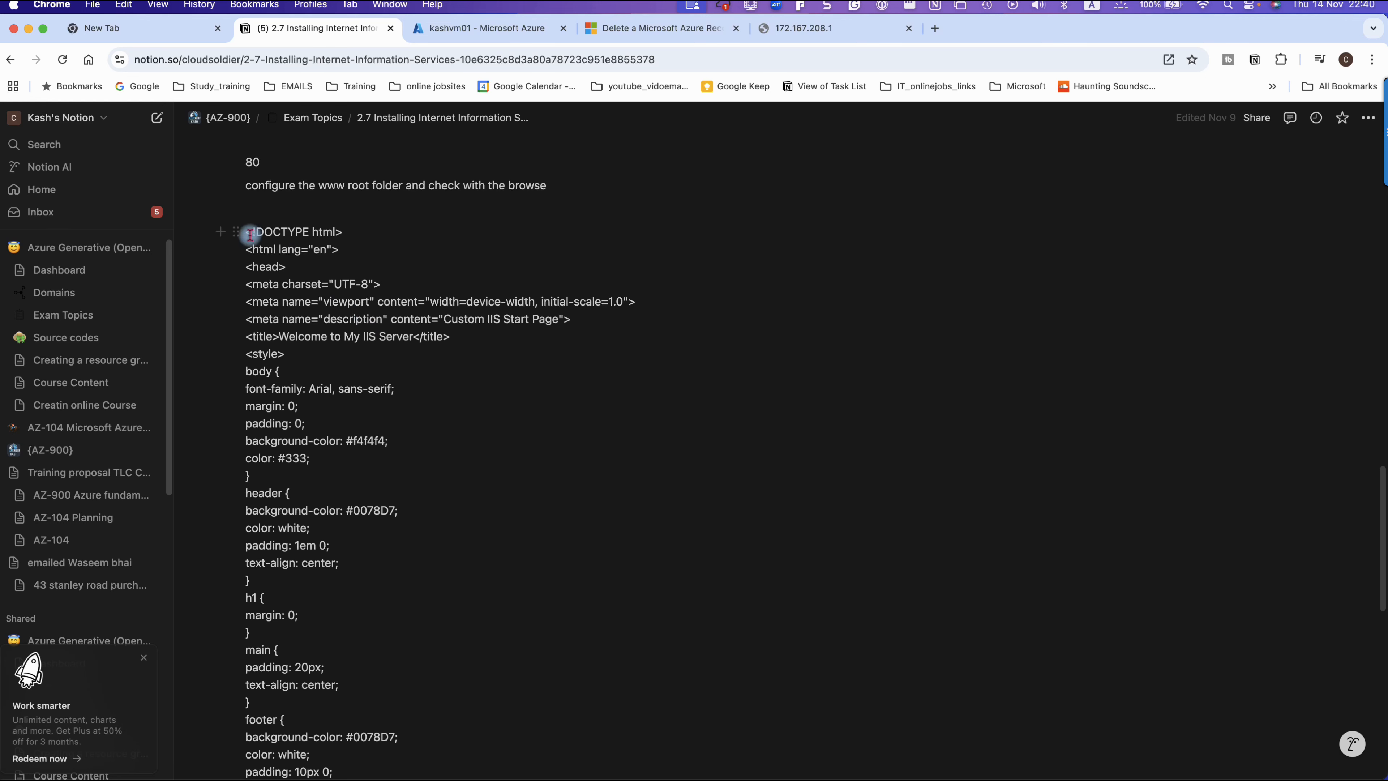
{"action": "left_click_drag", "start_coordinate": [248, 234], "coordinate": [378, 589]}
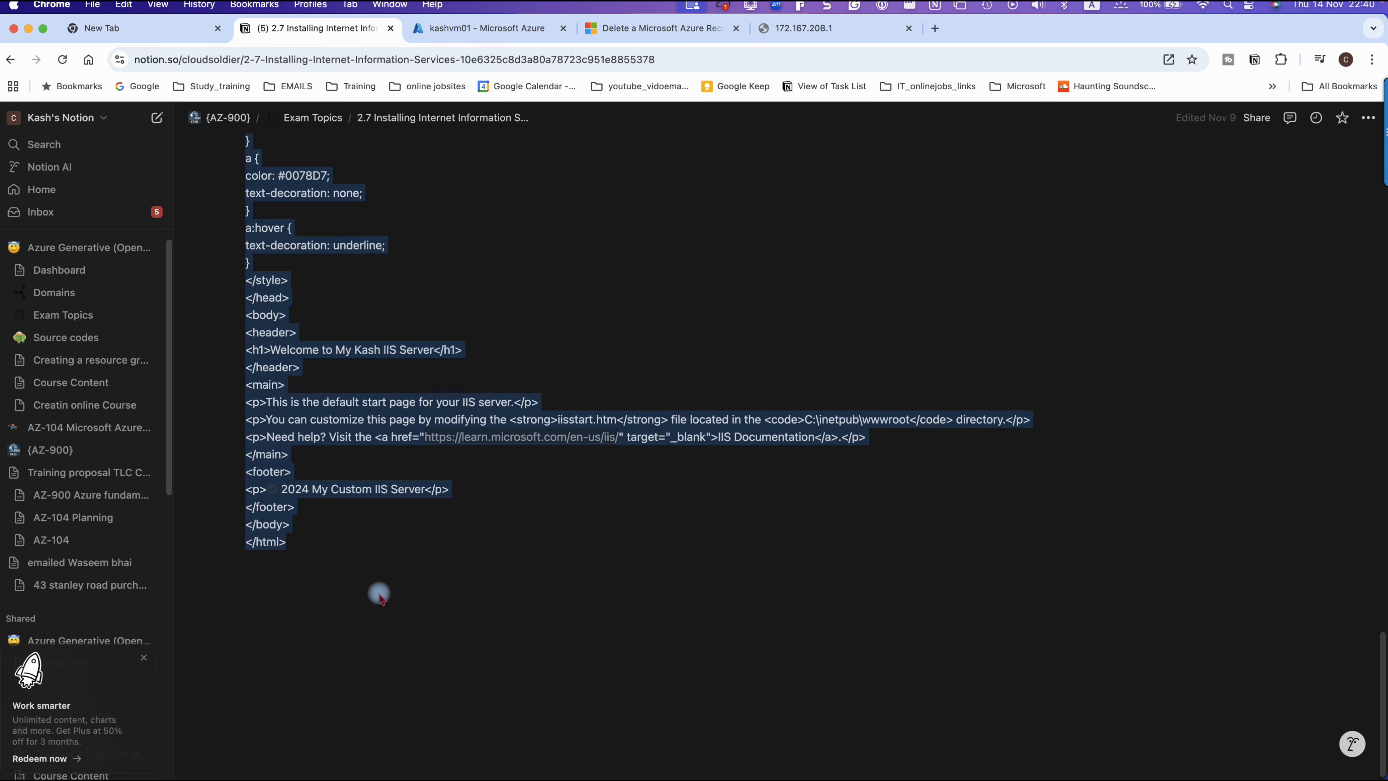
{"action": "right_click", "coordinate": [309, 439]}
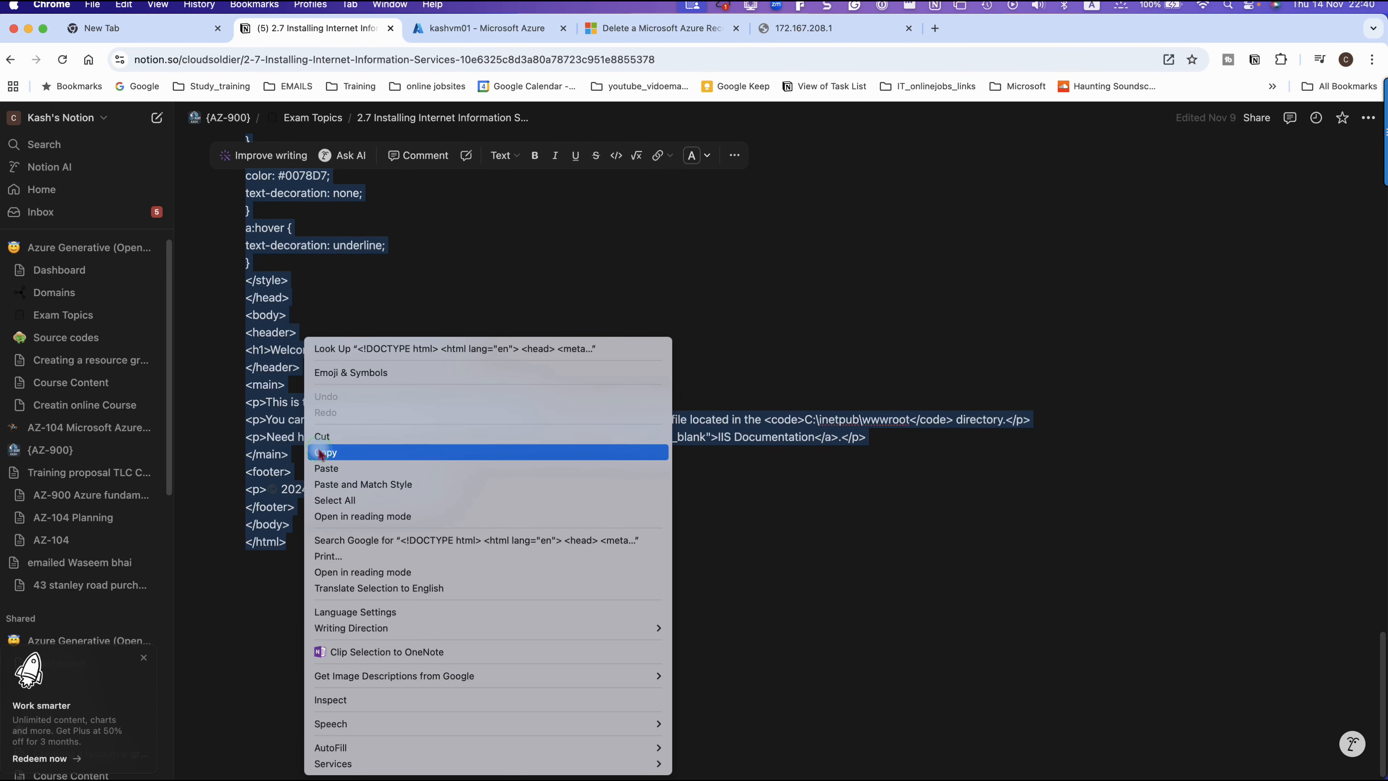
{"action": "left_click", "coordinate": [323, 452]}
{"action": "key", "text": "ctrl+Right"}
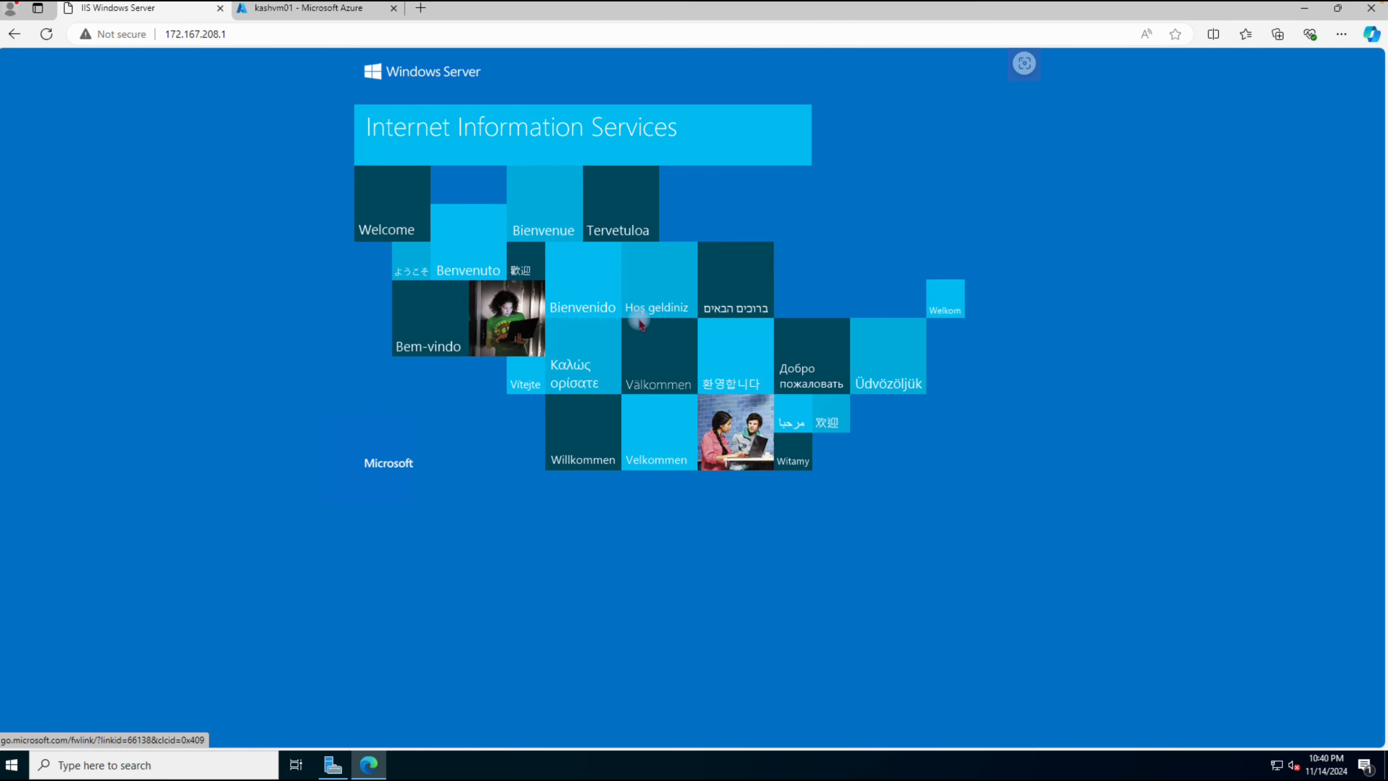
Step: Open the C:\inetpub\wwwroot folder in File Explorer
{"action": "left_click", "coordinate": [12, 765]}
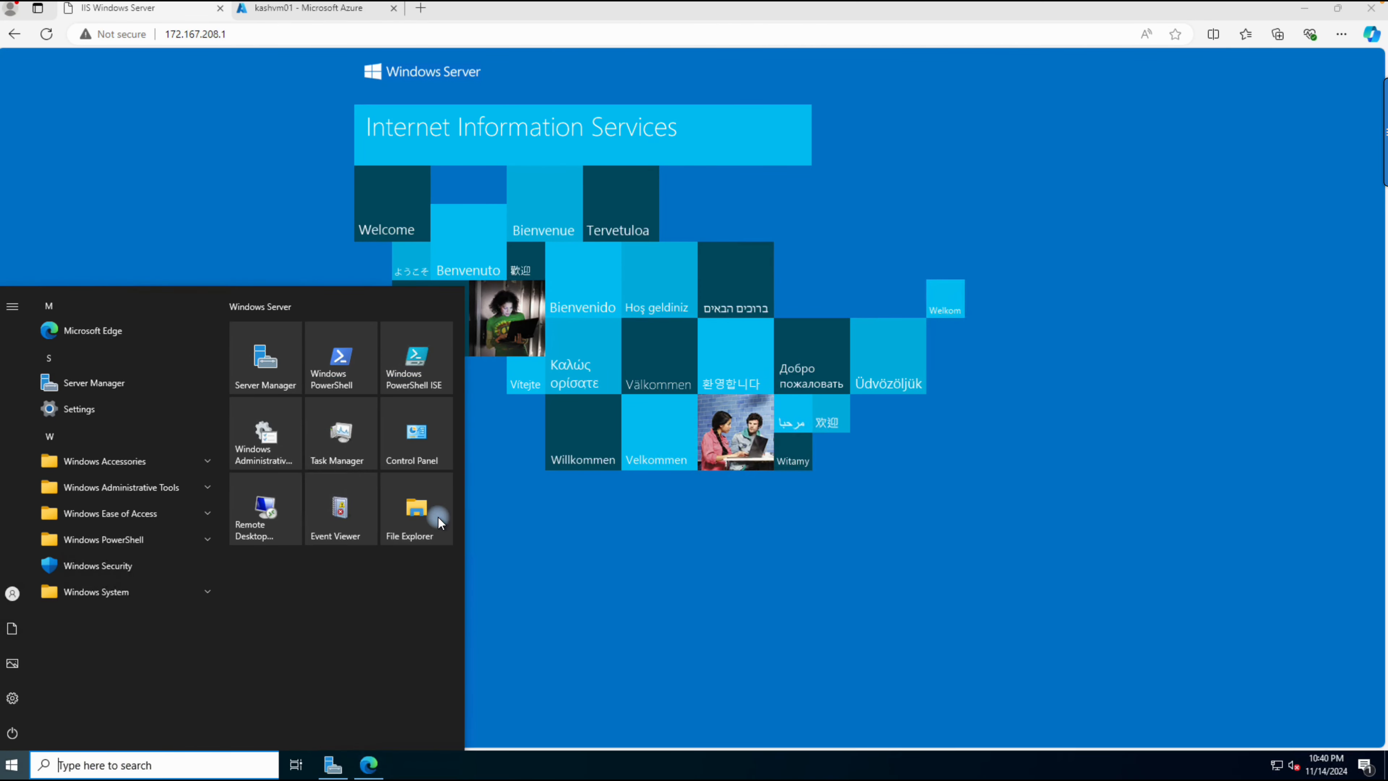
{"action": "left_click", "coordinate": [420, 514]}
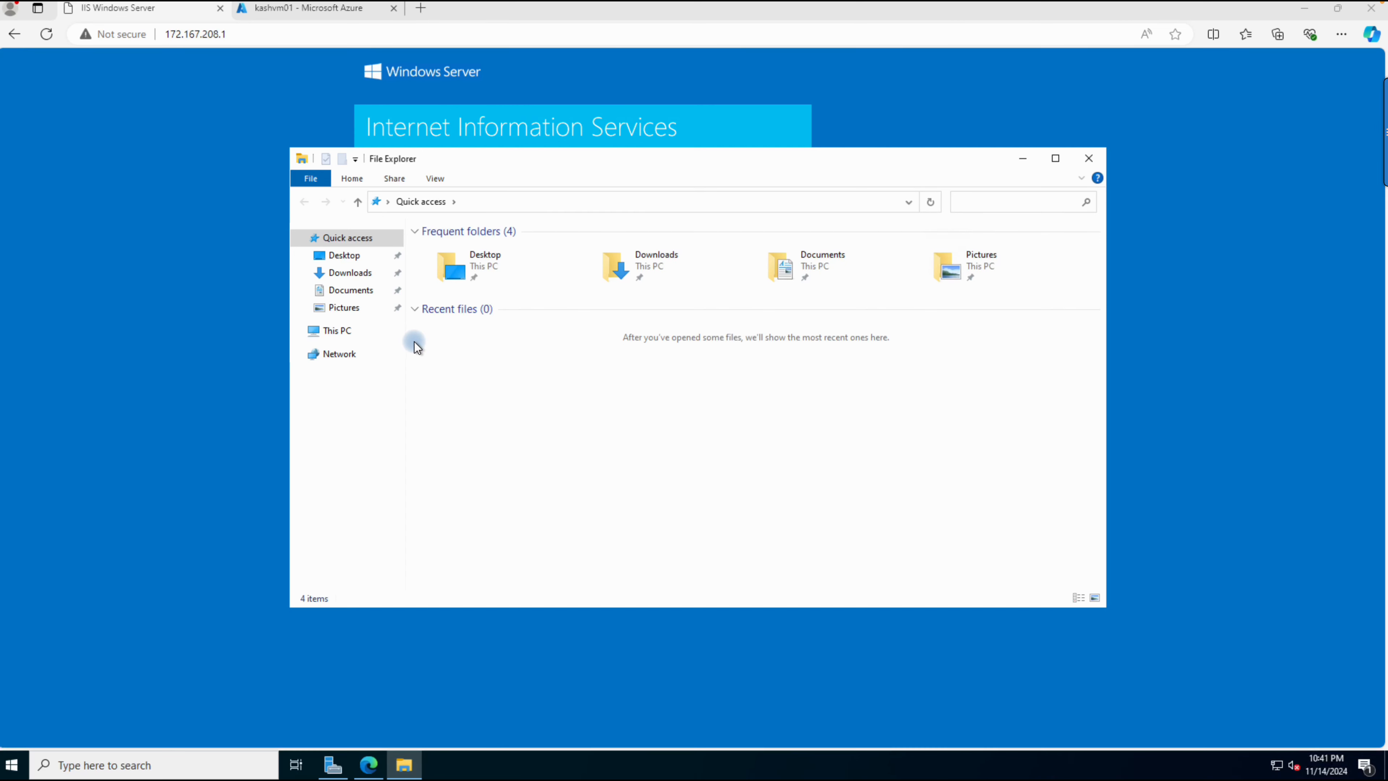
{"action": "left_click", "coordinate": [327, 334]}
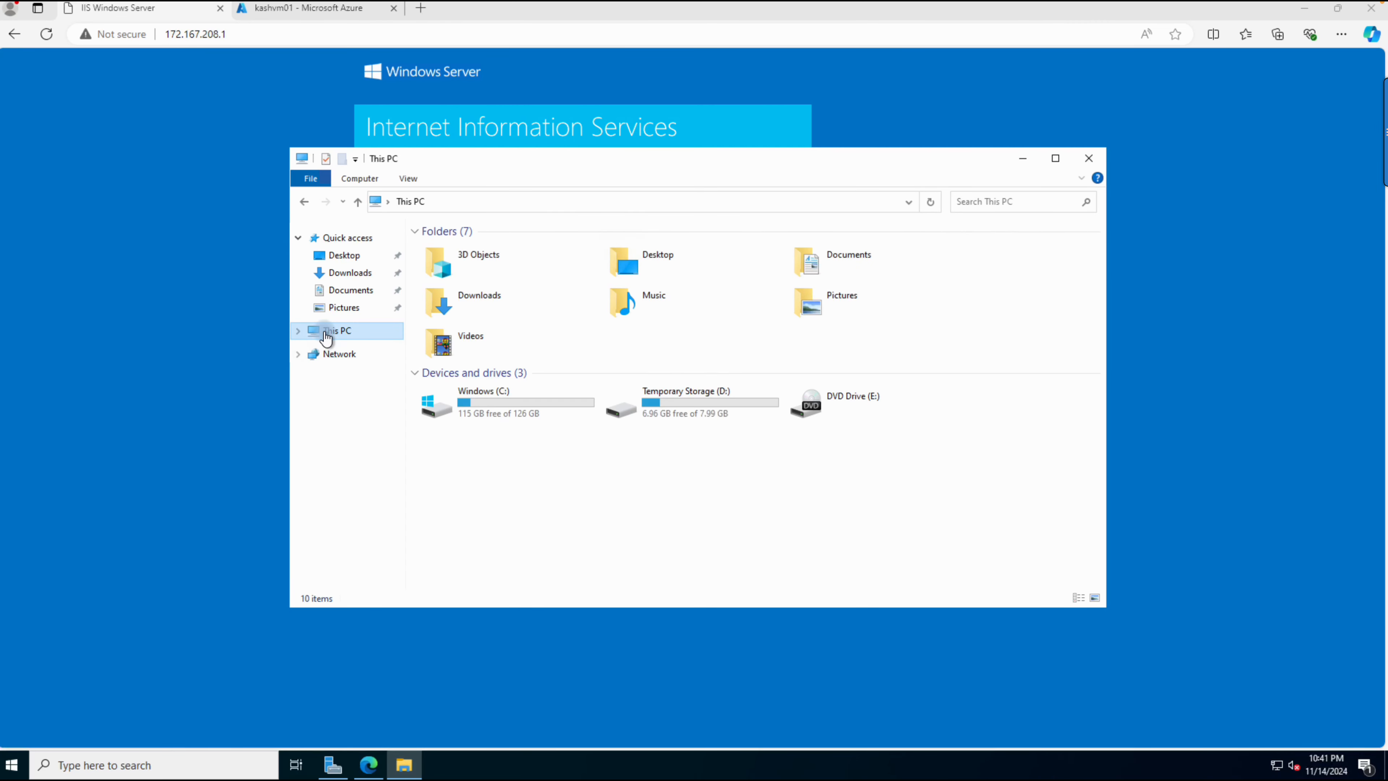
{"action": "double_click", "coordinate": [499, 397]}
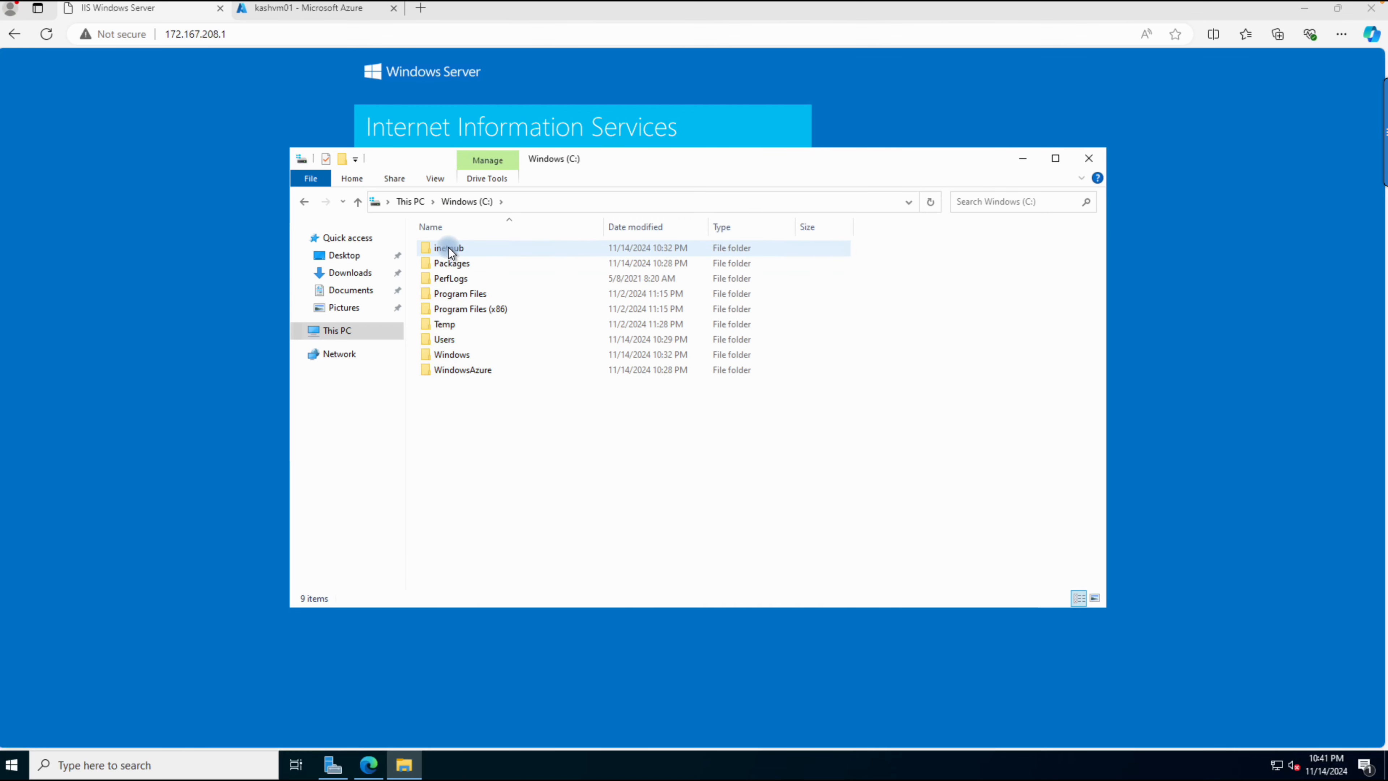
{"action": "double_click", "coordinate": [448, 249]}
{"action": "left_click", "coordinate": [448, 247]}
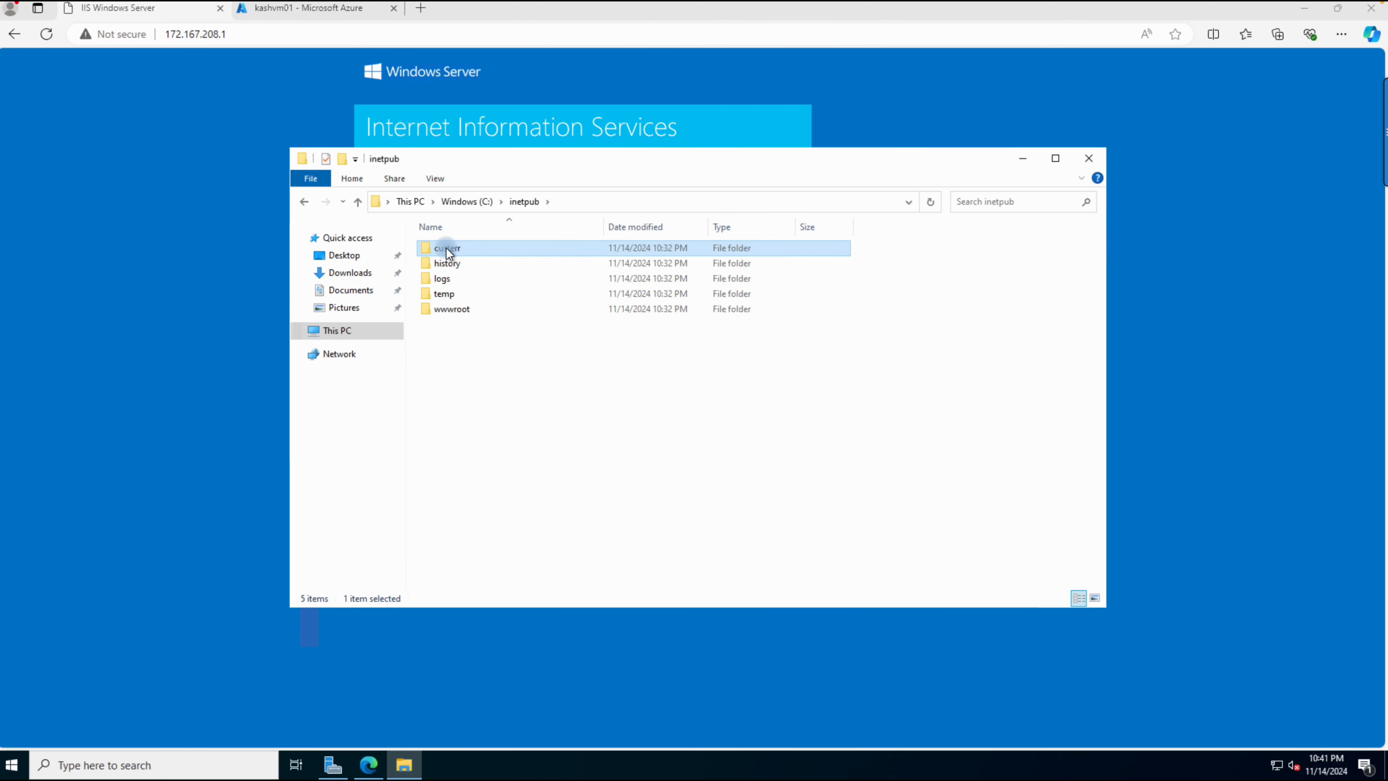
{"action": "double_click", "coordinate": [439, 308]}
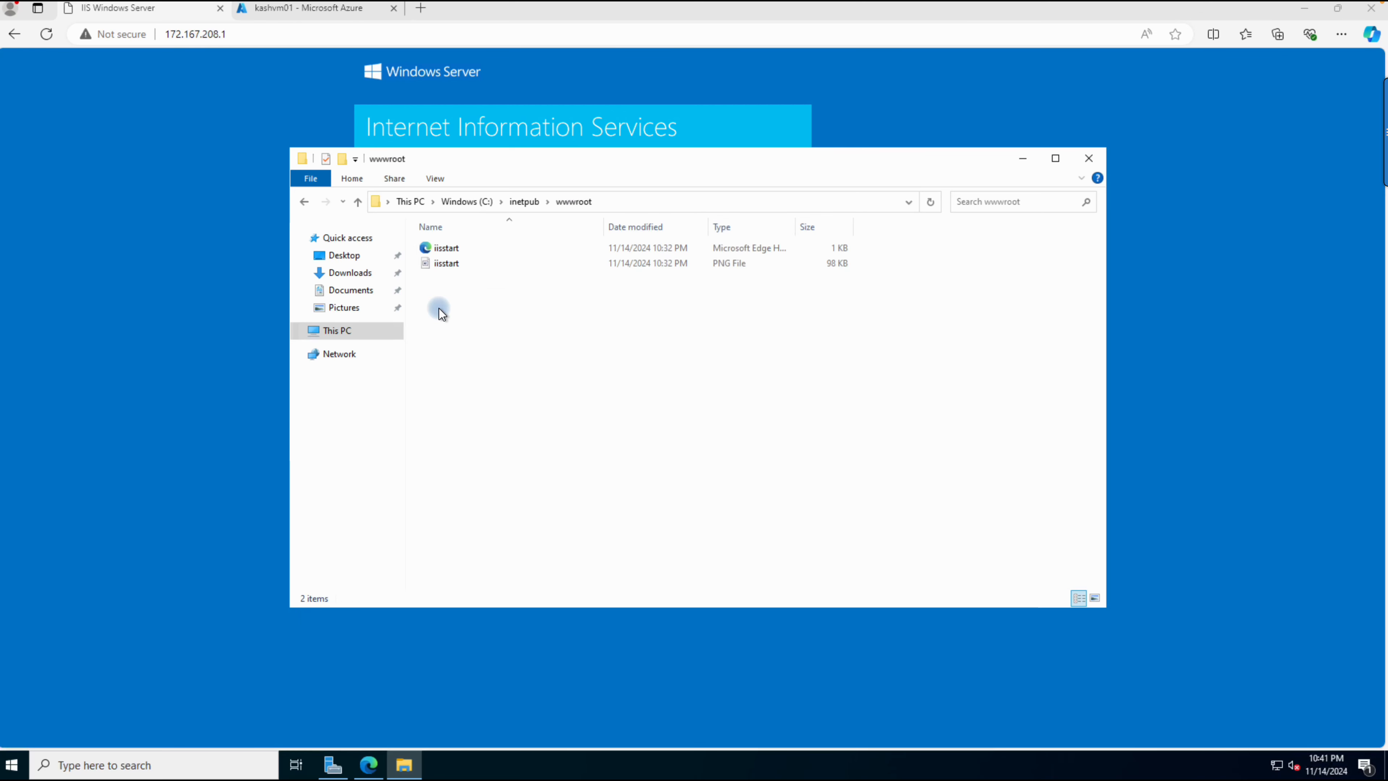
{"action": "left_click", "coordinate": [448, 269]}
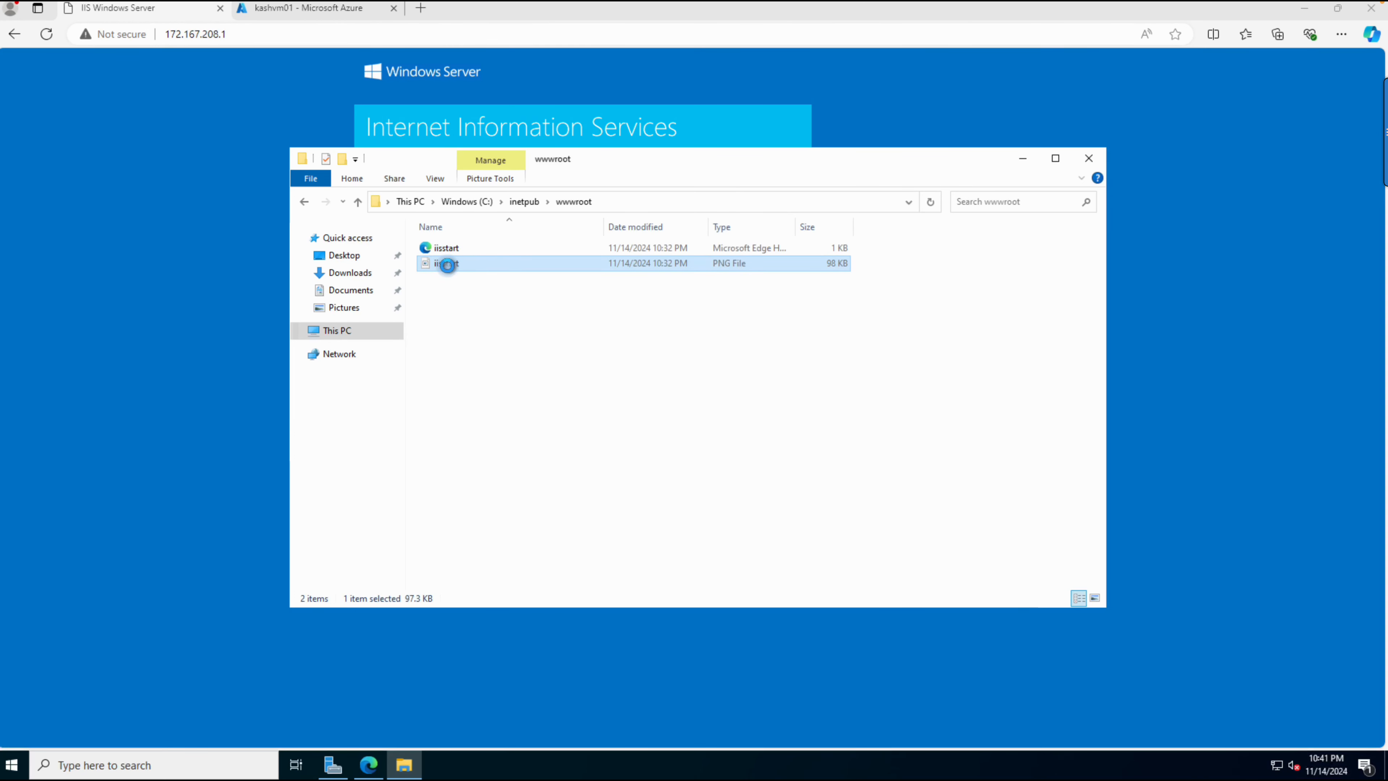
{"action": "right_click", "coordinate": [447, 265]}
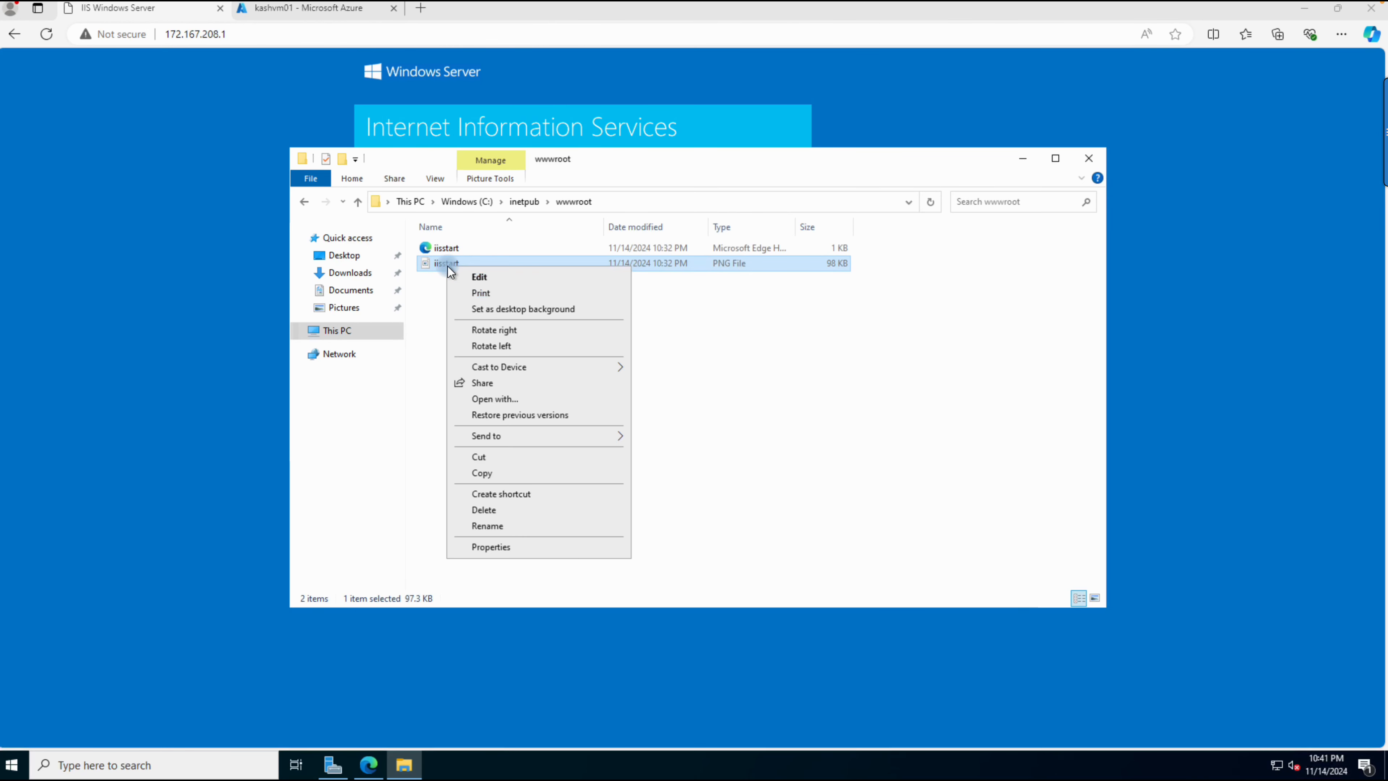
{"action": "left_click", "coordinate": [479, 277]}
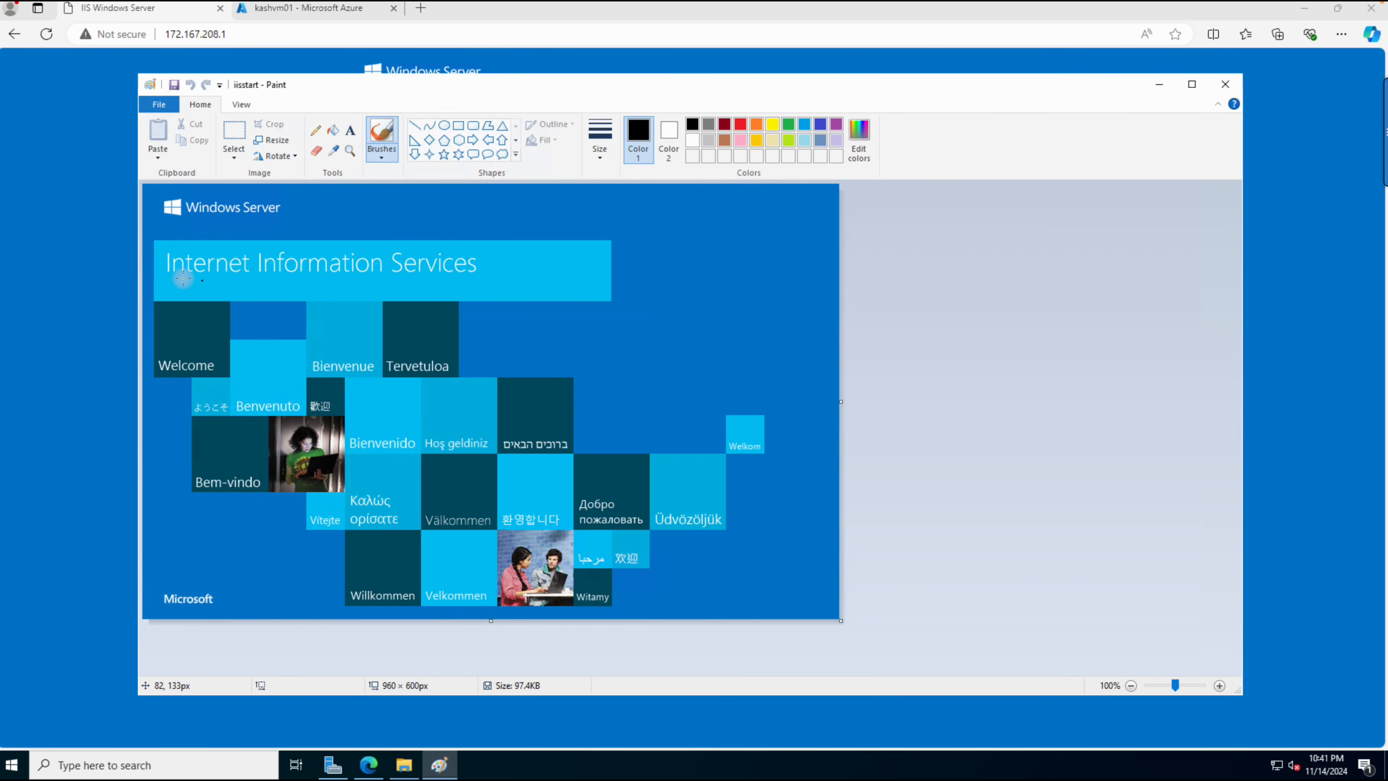
{"action": "left_click", "coordinate": [68, 272]}
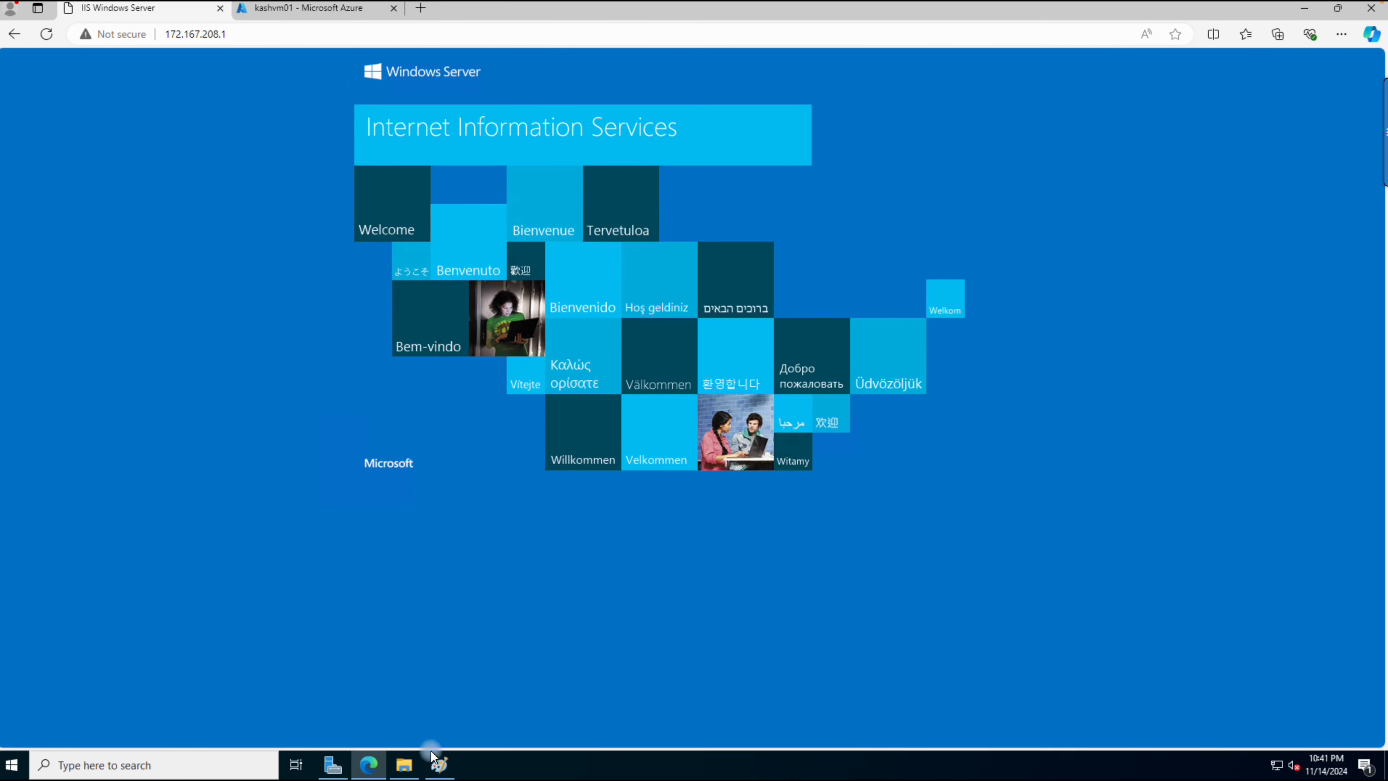
{"action": "left_click", "coordinate": [403, 764]}
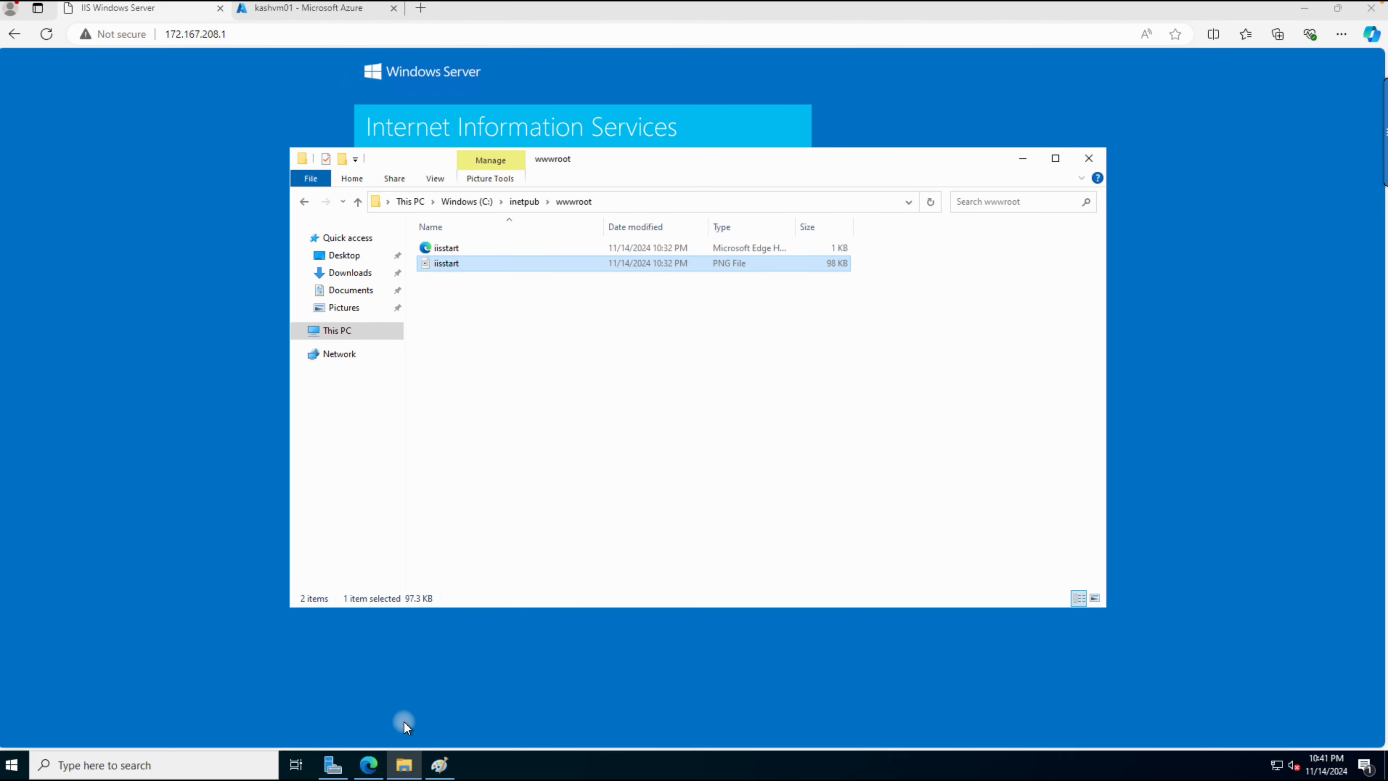
{"action": "left_click", "coordinate": [459, 284]}
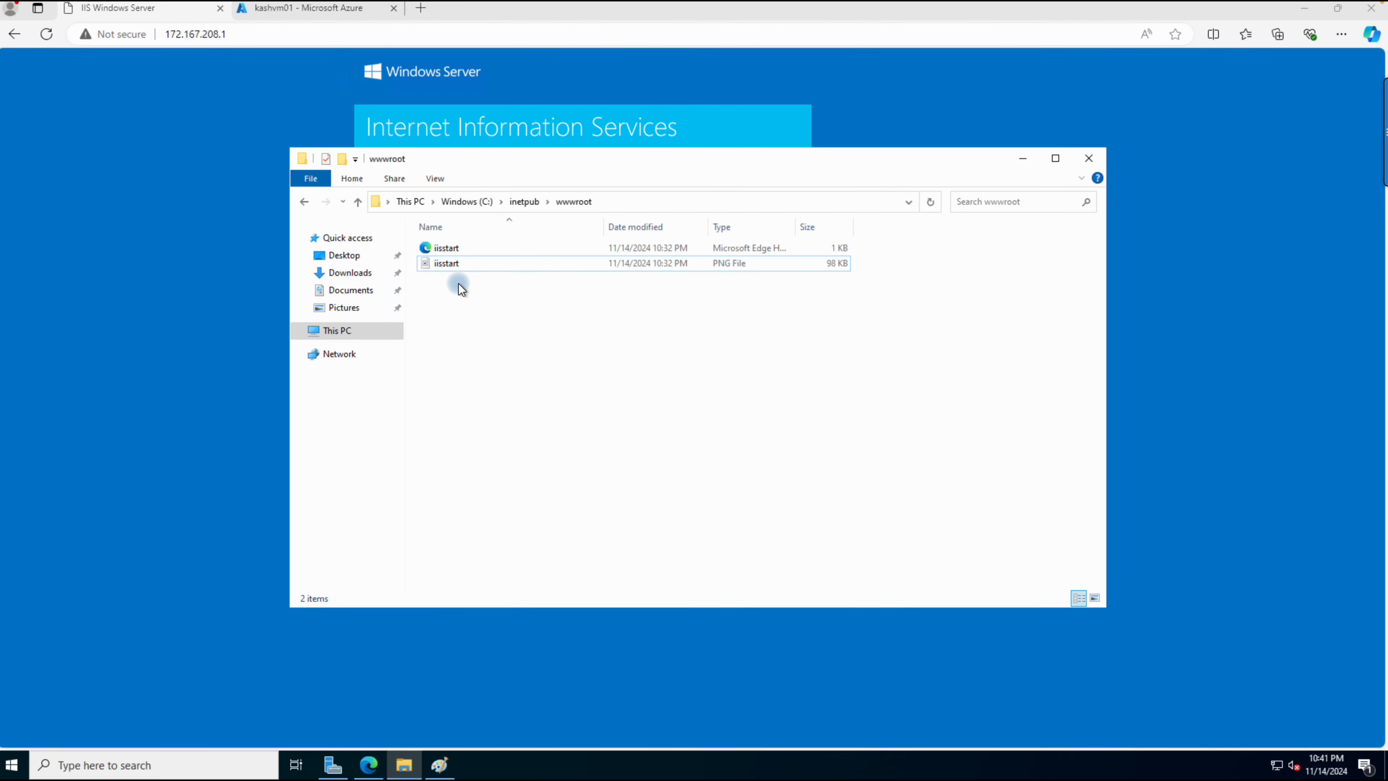
Step: Open the iisstart HTML file in Notepad and replace all its content with the copied start page code
{"action": "left_click", "coordinate": [449, 247]}
{"action": "right_click", "coordinate": [449, 247]}
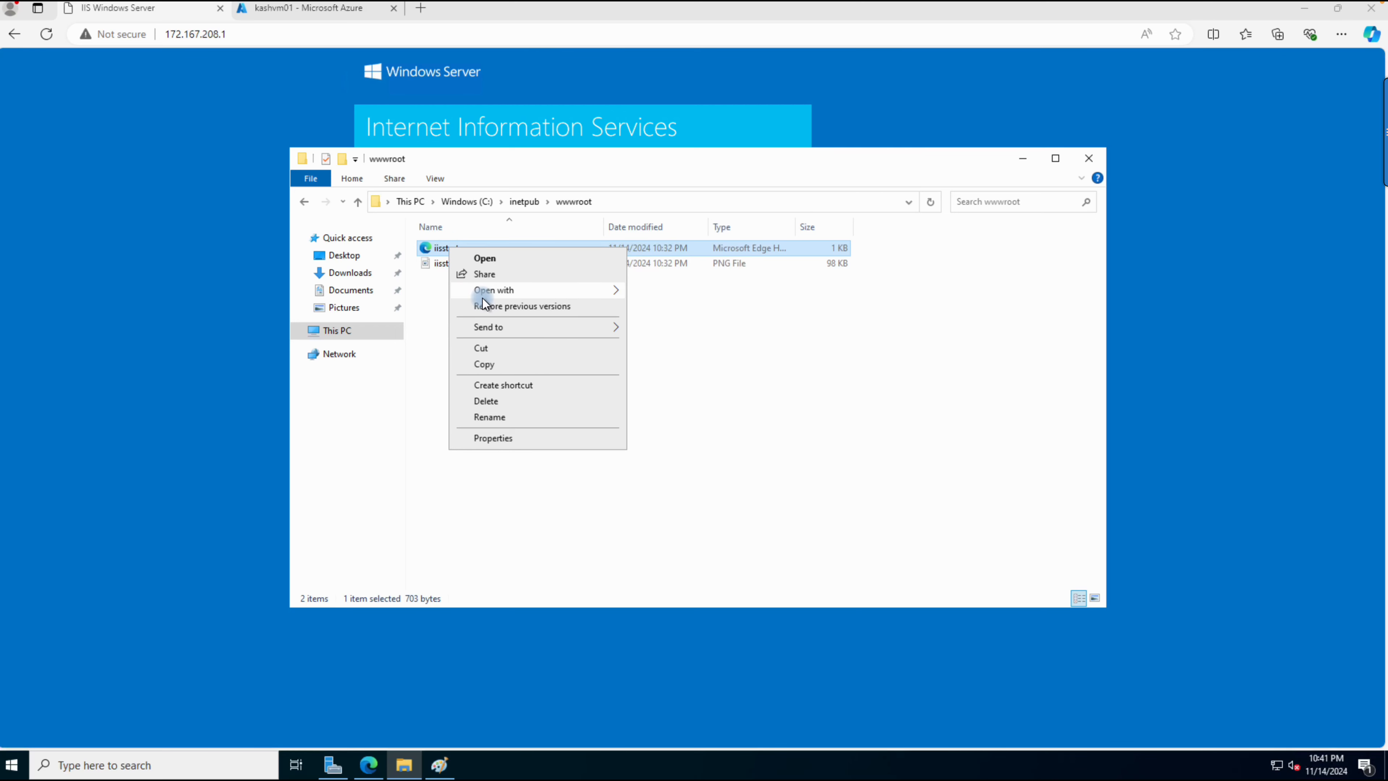
{"action": "mouse_move", "coordinate": [481, 297]}
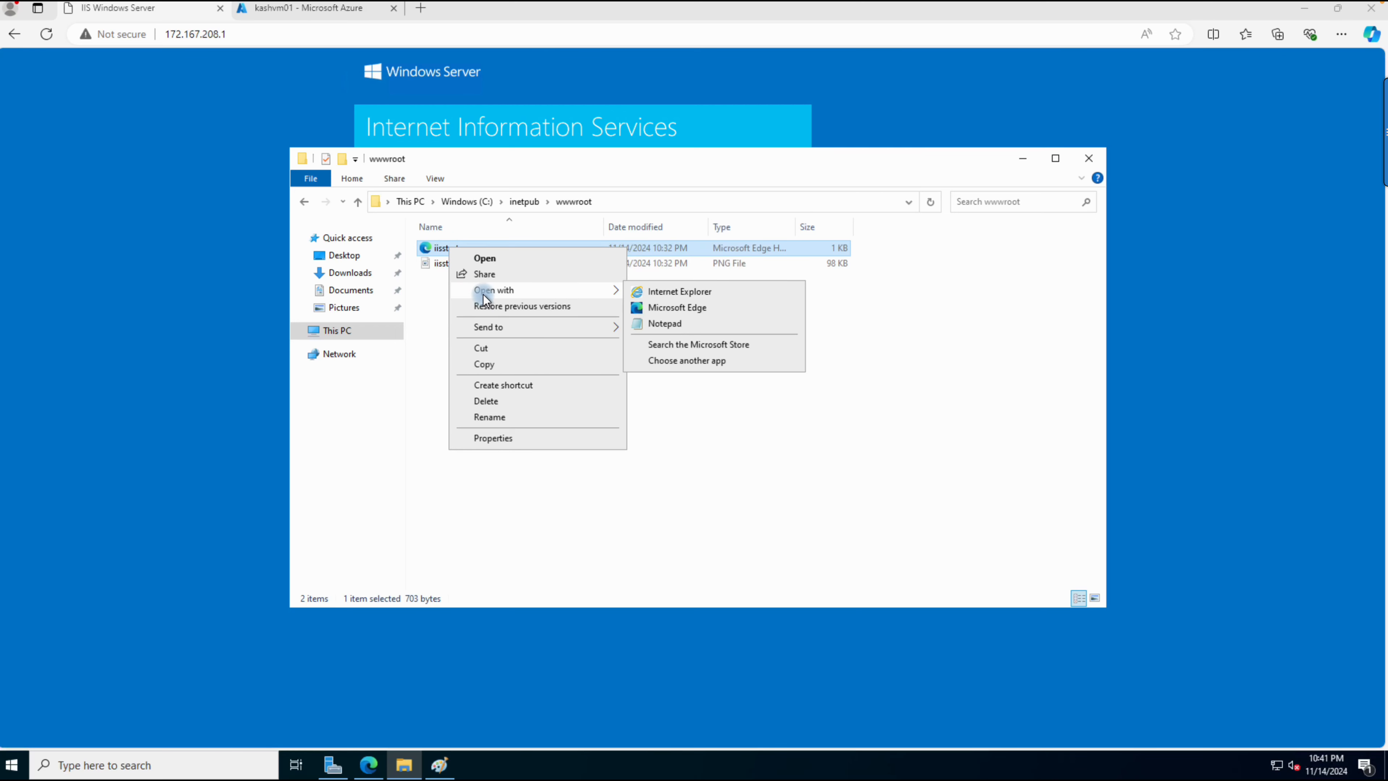
{"action": "left_click", "coordinate": [683, 323]}
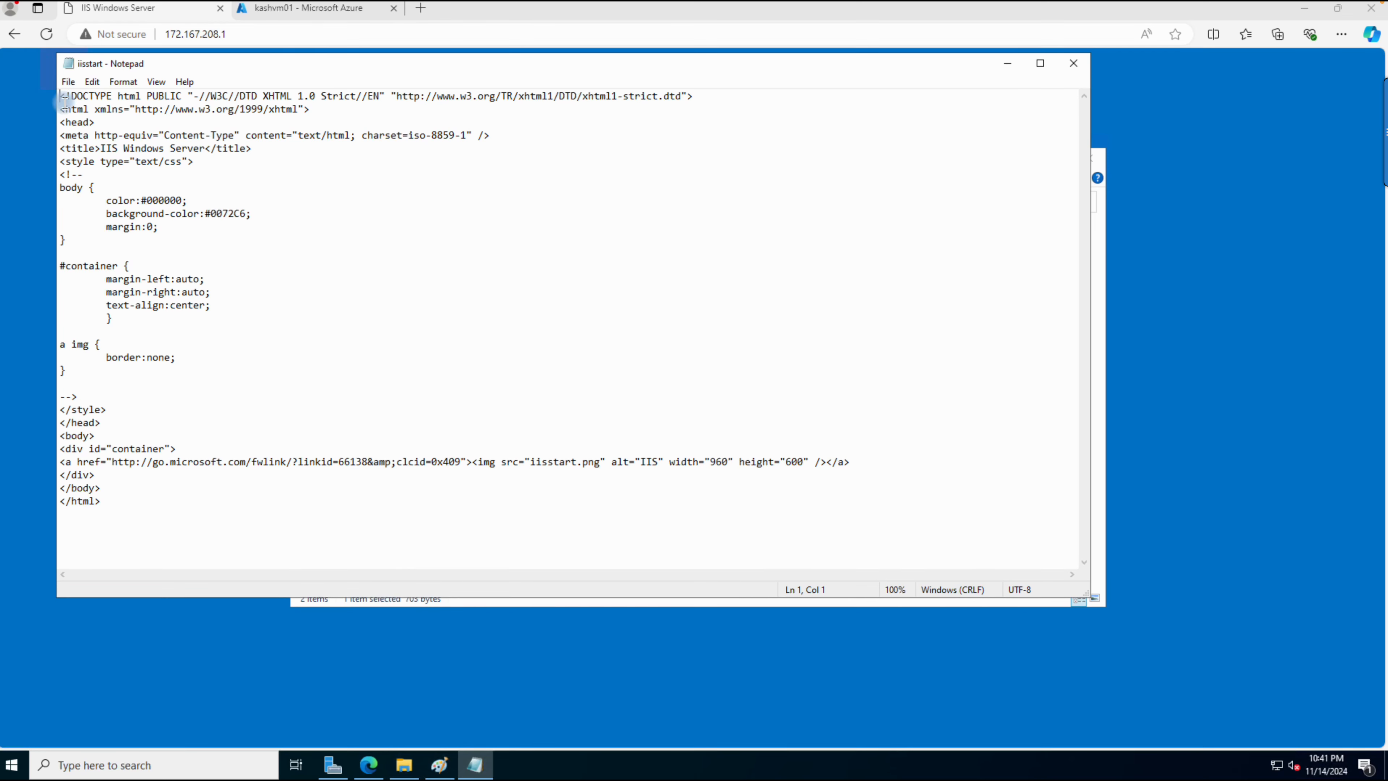
{"action": "left_click_drag", "start_coordinate": [61, 103], "coordinate": [312, 568]}
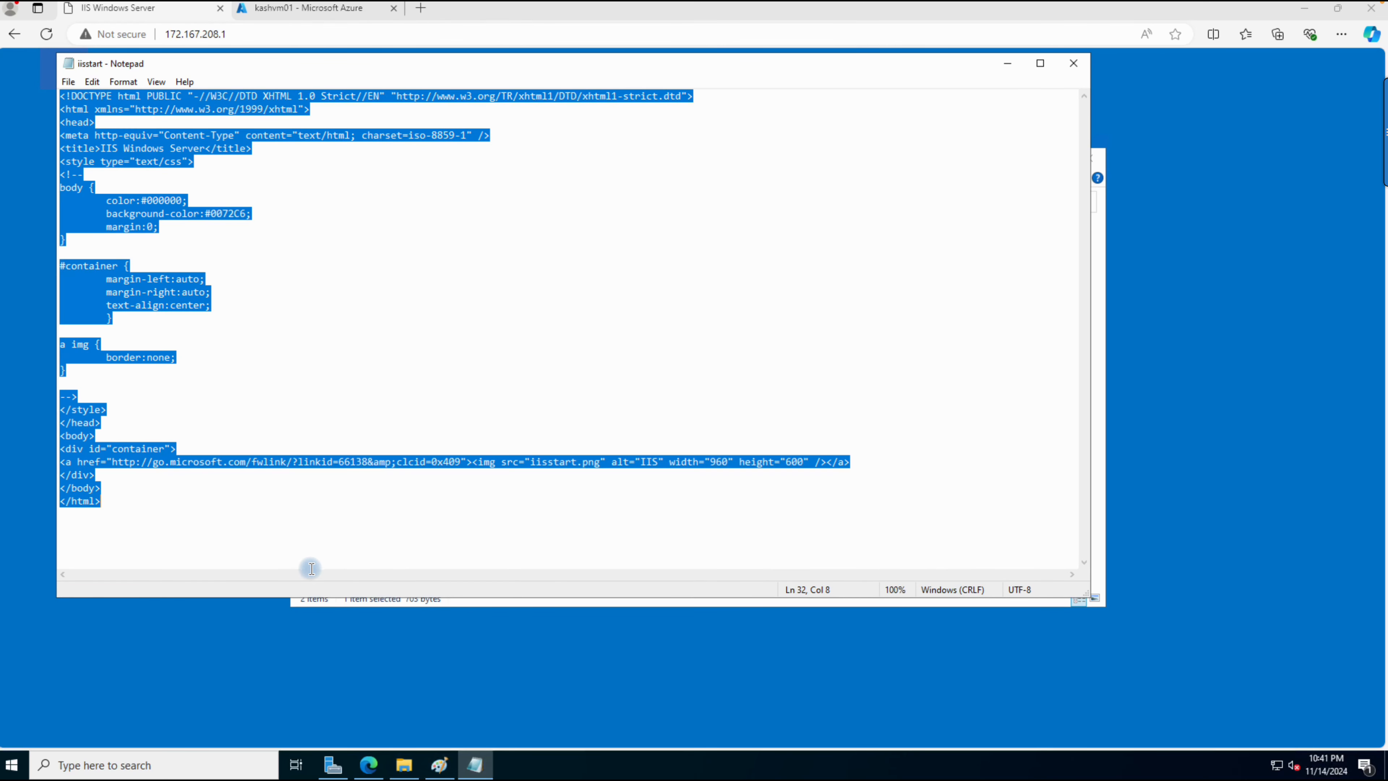
{"action": "key", "text": "ctrl+v"}
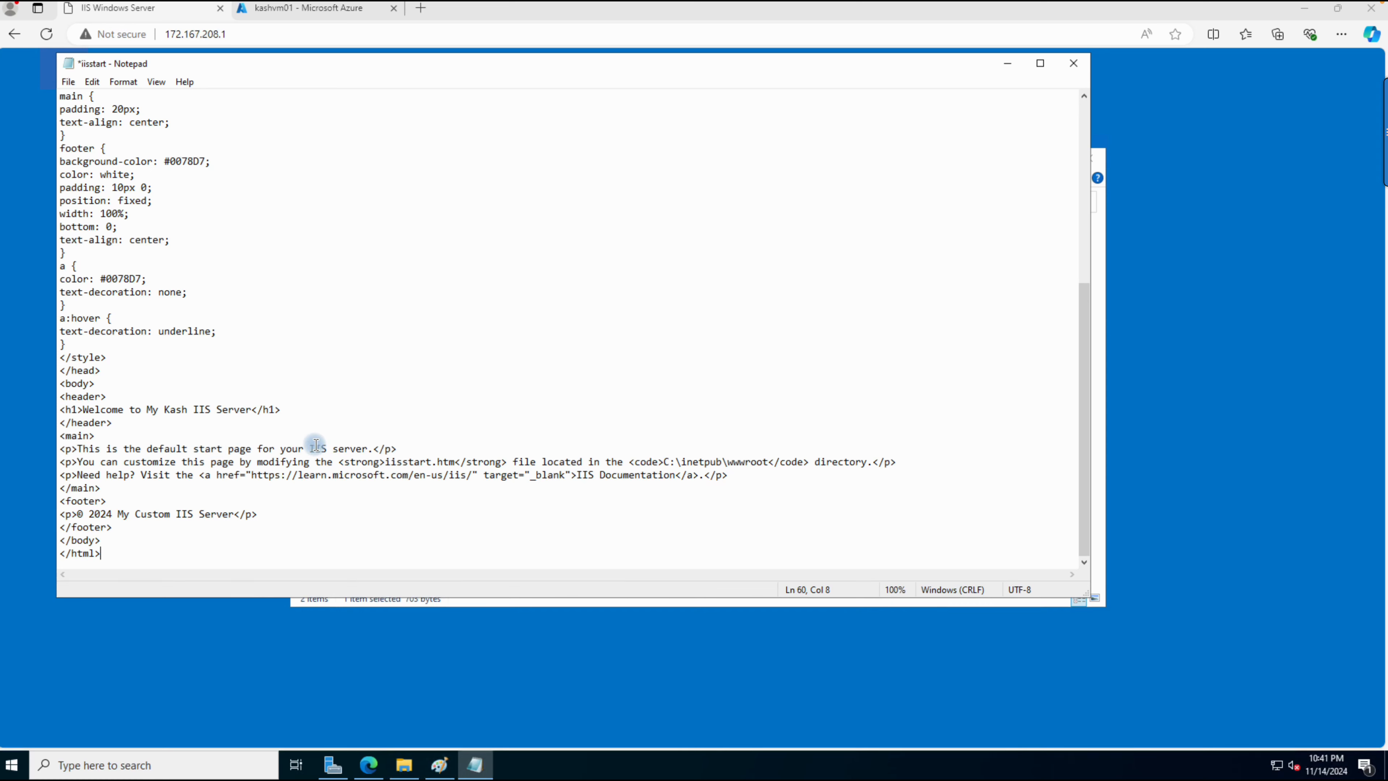
Step: Insert the owner's name from the heading before "IIS server" in the default start page paragraph and save iisstart
{"action": "left_click", "coordinate": [304, 449]}
{"action": "type", "text": "Kash"}
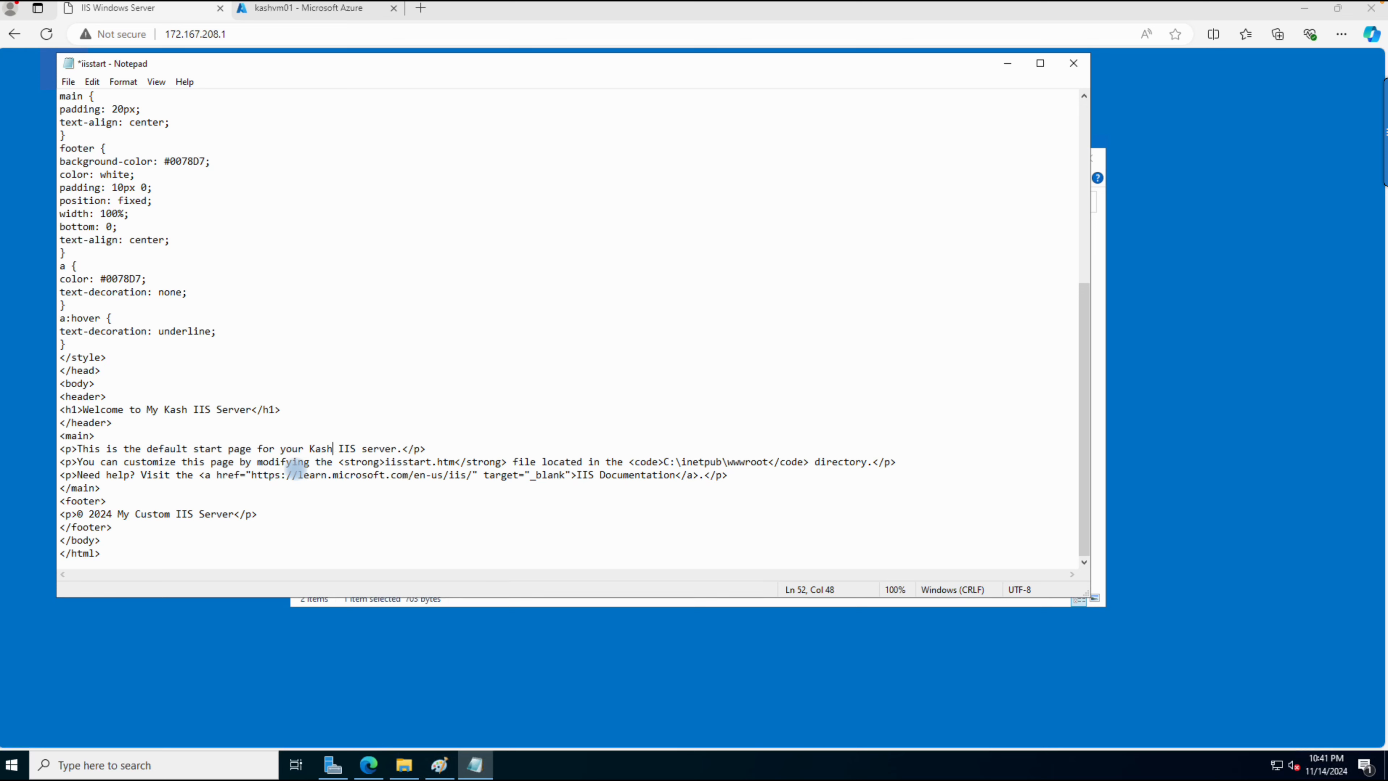
{"action": "left_click", "coordinate": [74, 84]}
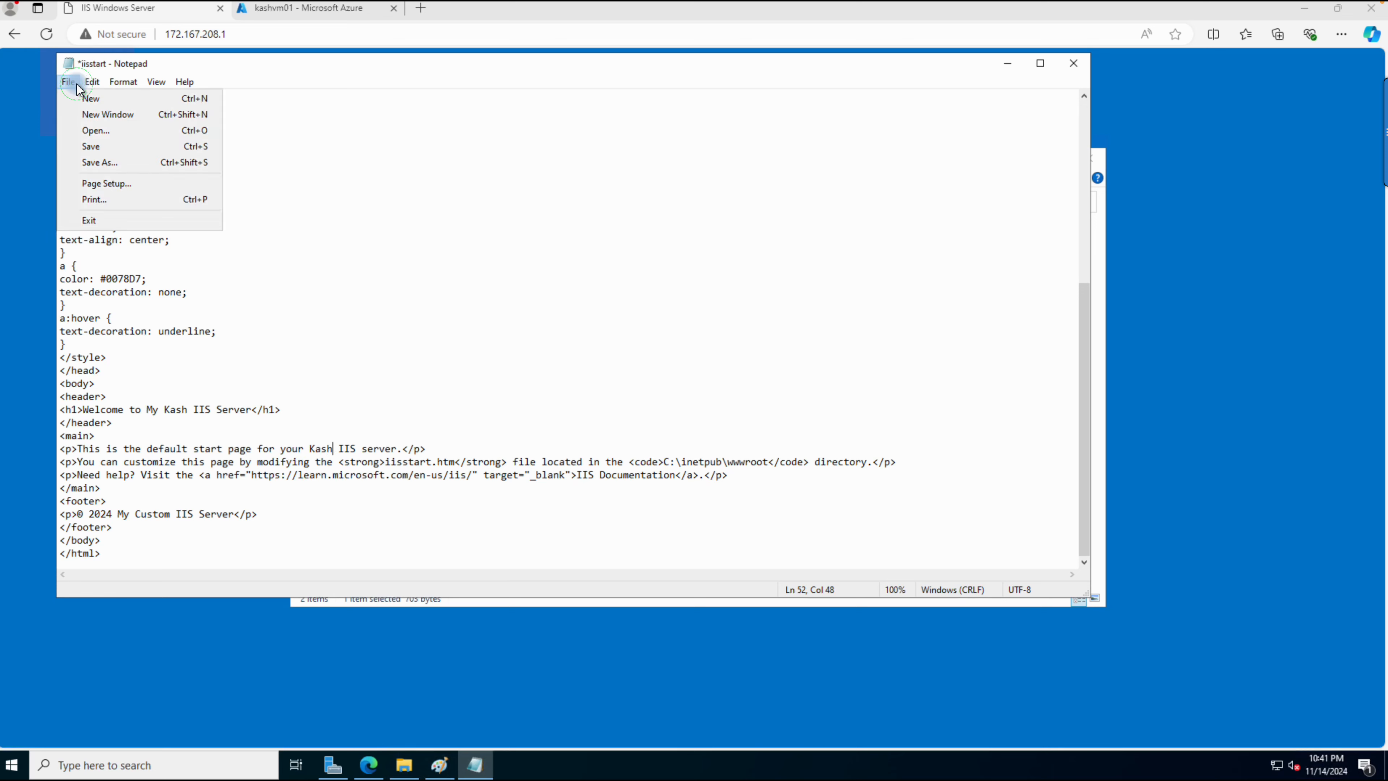
{"action": "left_click", "coordinate": [90, 146]}
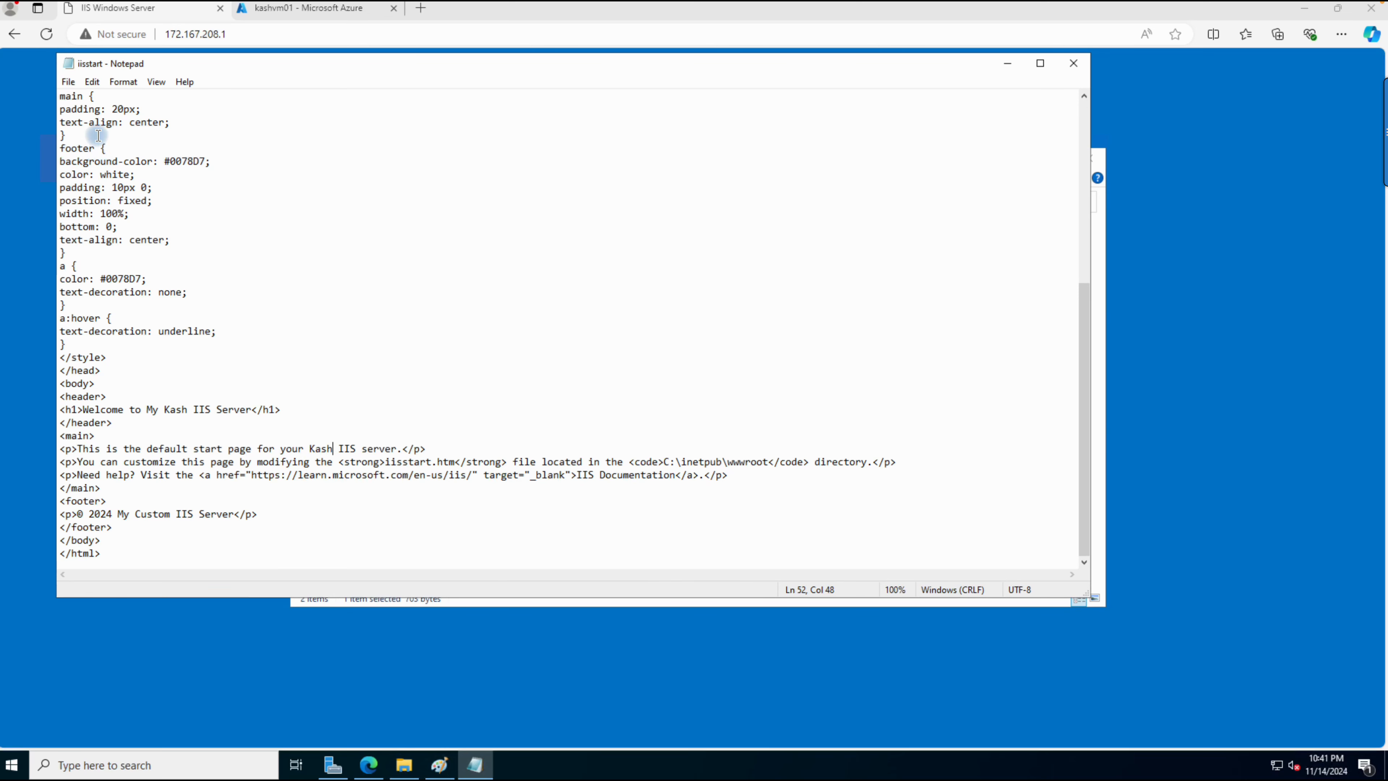
Step: Close Notepad and File Explorer and reload the 172.167.208.1 page in Edge
{"action": "left_click", "coordinate": [1069, 65]}
{"action": "left_click", "coordinate": [1089, 154]}
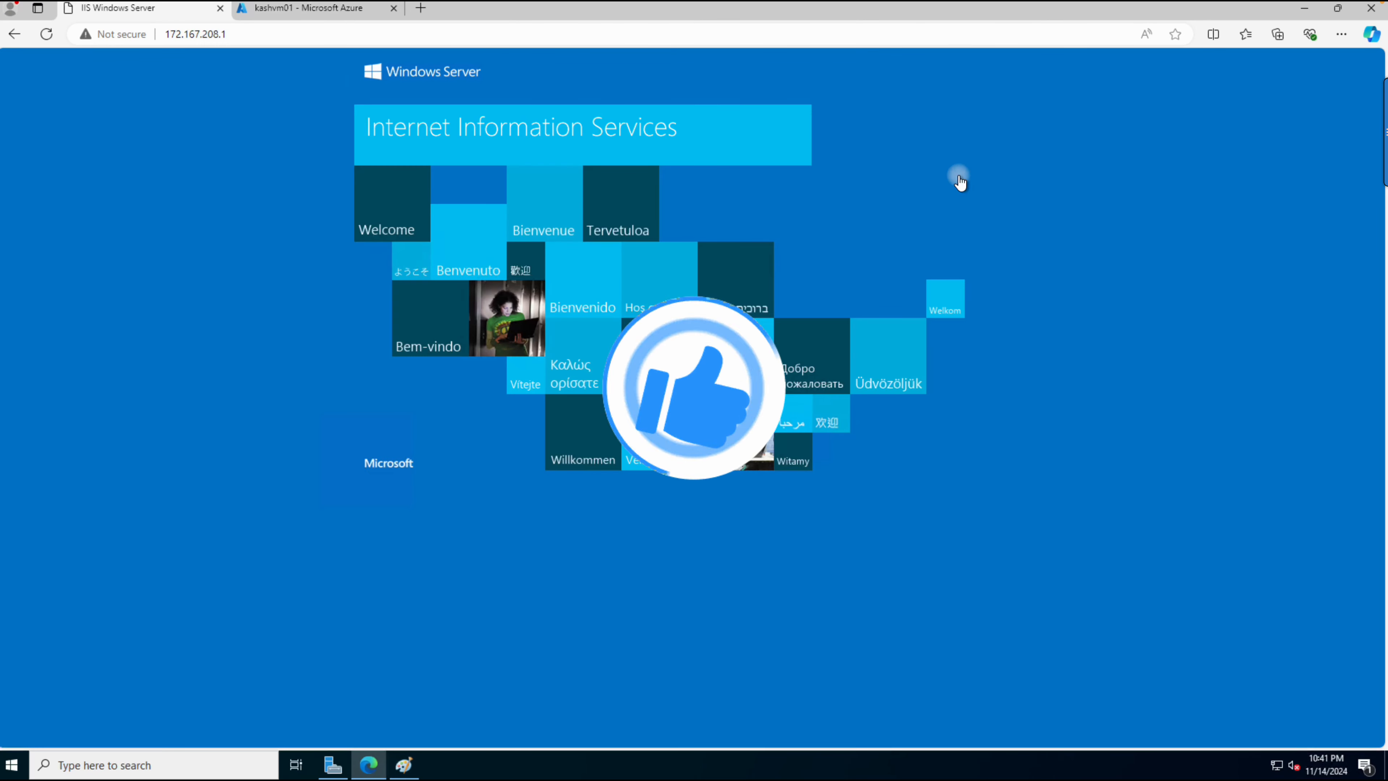
{"action": "left_click", "coordinate": [45, 37]}
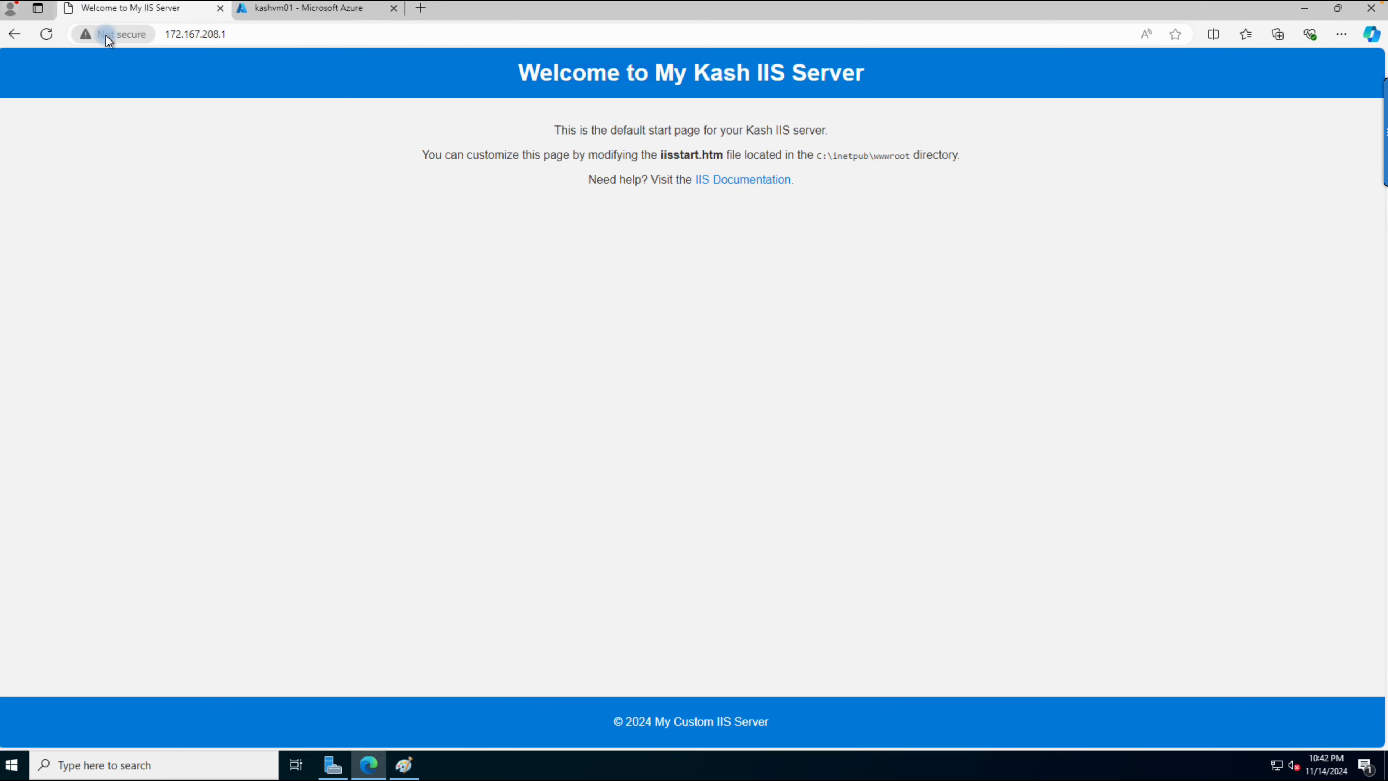
Step: Switch back to the Notion notes in Chrome, open Exam Topics, and look through the lessons following 2.7
{"action": "key", "text": "ctrl+Left"}
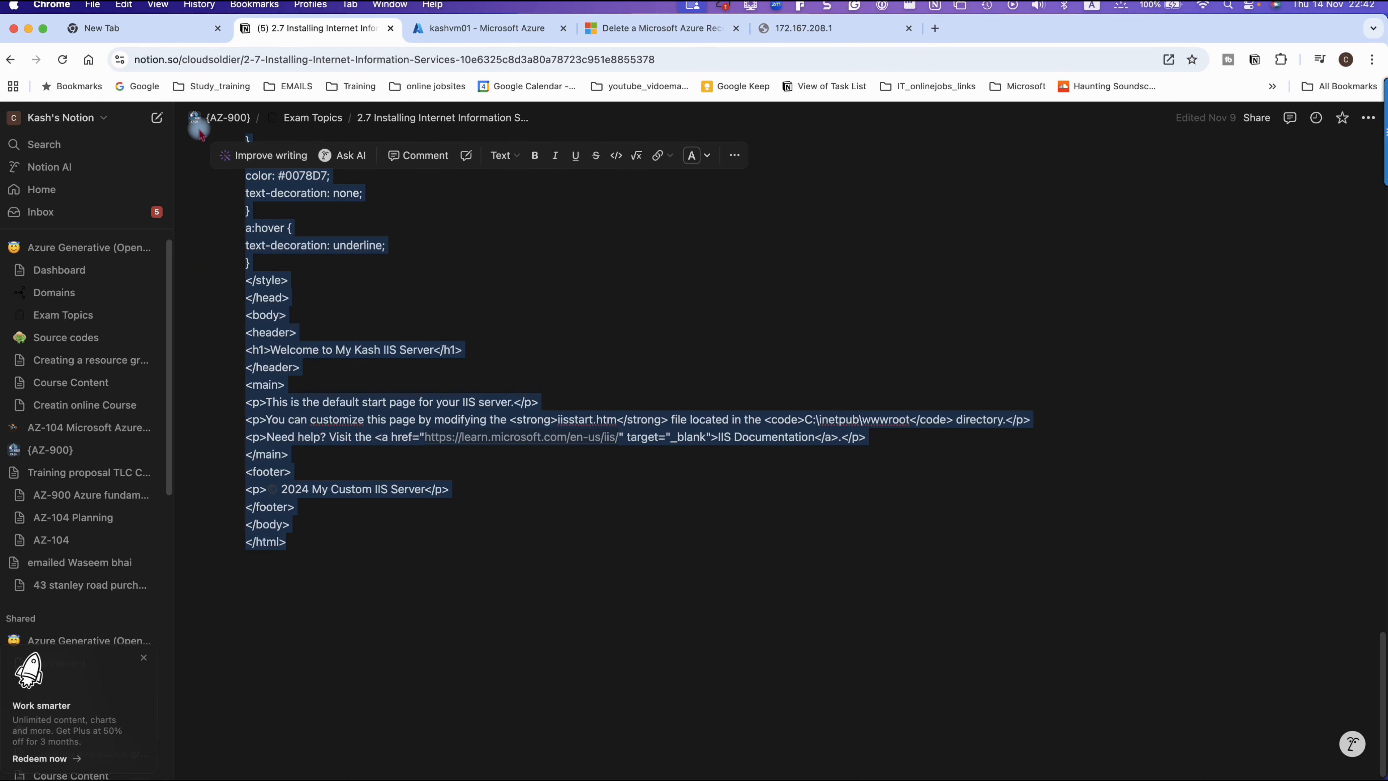
{"action": "left_click", "coordinate": [283, 123]}
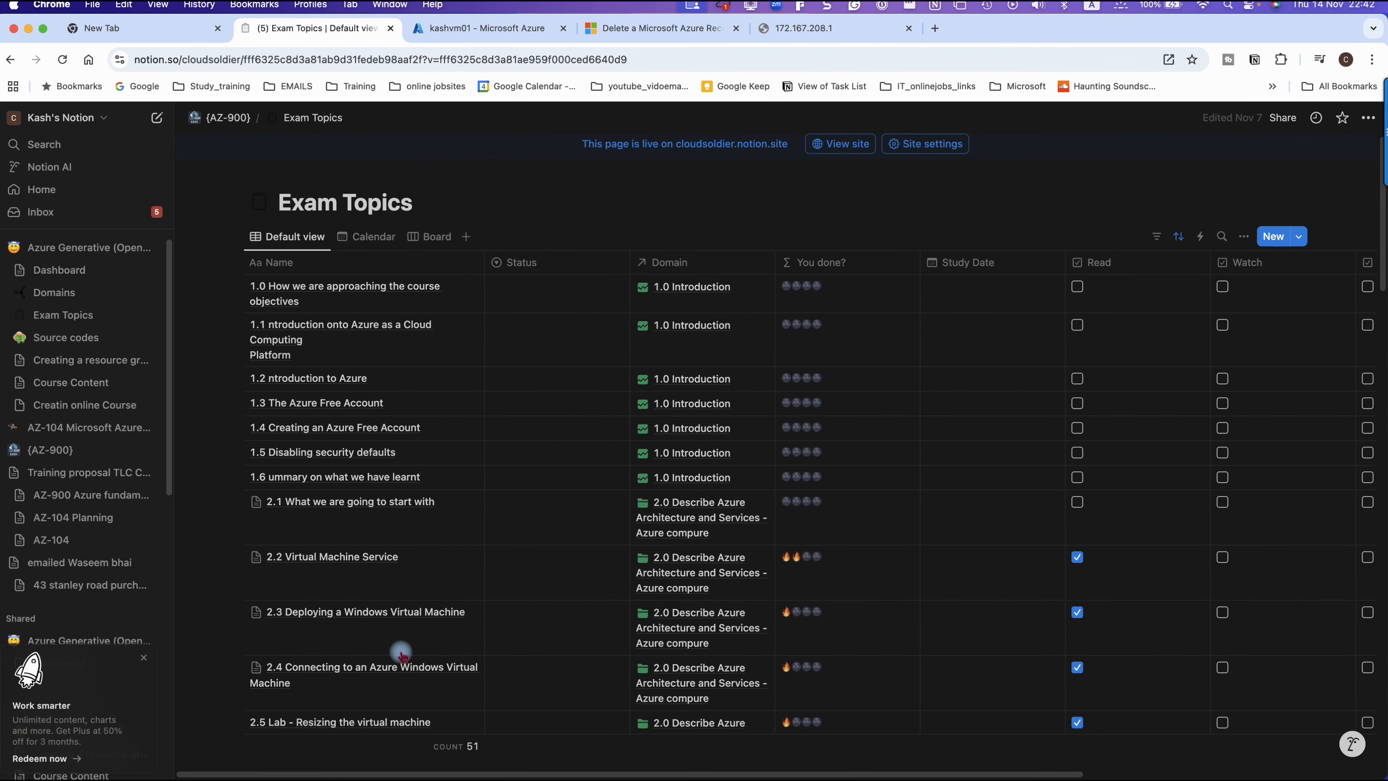
{"action": "scroll", "coordinate": [416, 699], "scroll_direction": "down", "scroll_amount": 1}
{"action": "scroll", "coordinate": [415, 702], "scroll_direction": "down", "scroll_amount": 5}
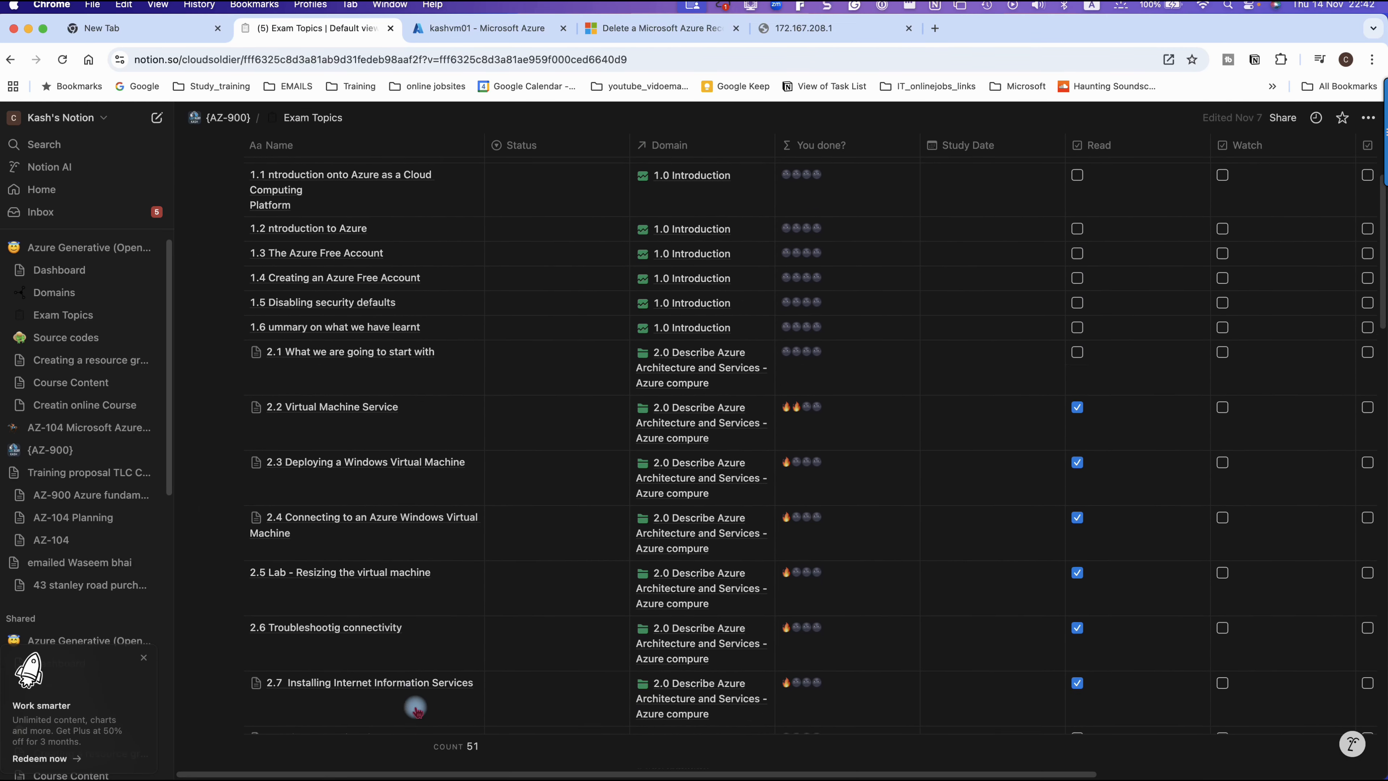
{"action": "scroll", "coordinate": [415, 710], "scroll_direction": "down", "scroll_amount": 3}
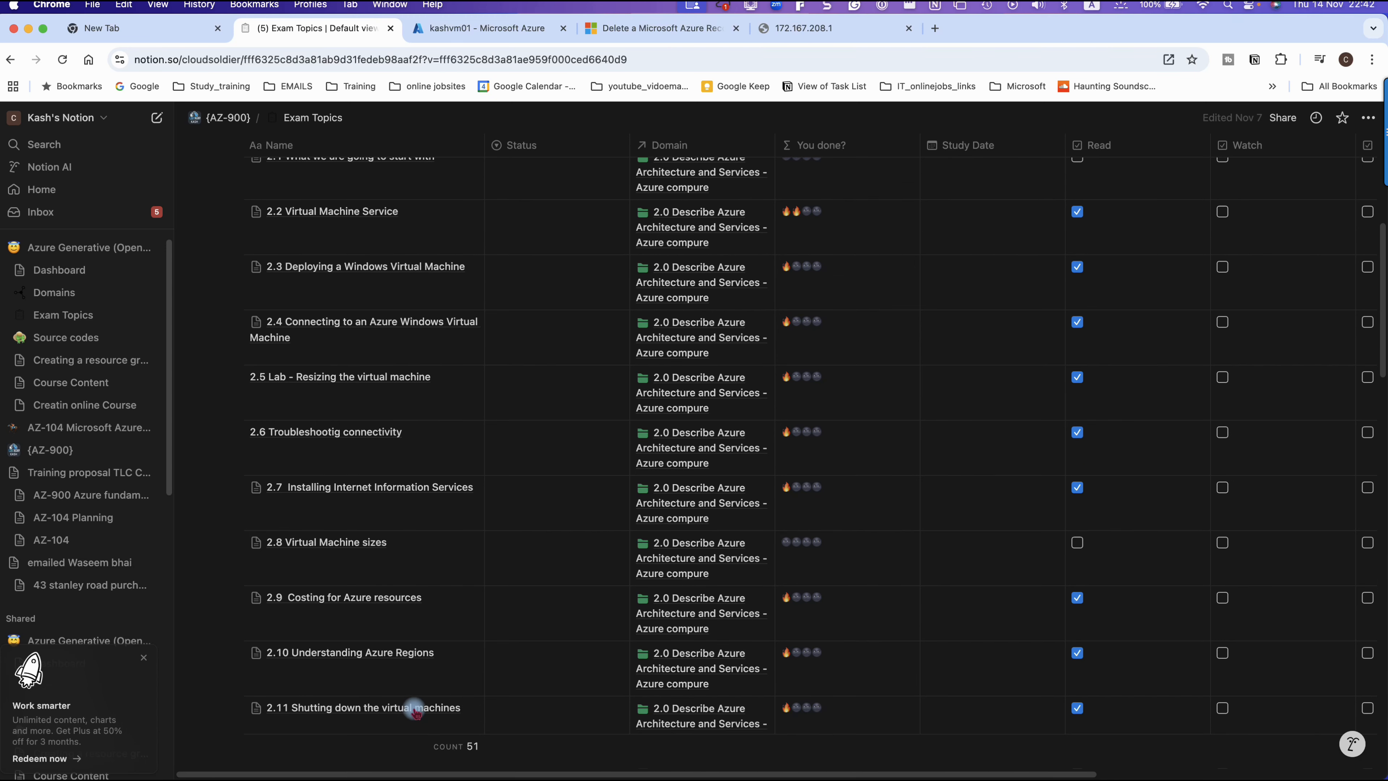
{"action": "scroll", "coordinate": [415, 710], "scroll_direction": "down", "scroll_amount": 3}
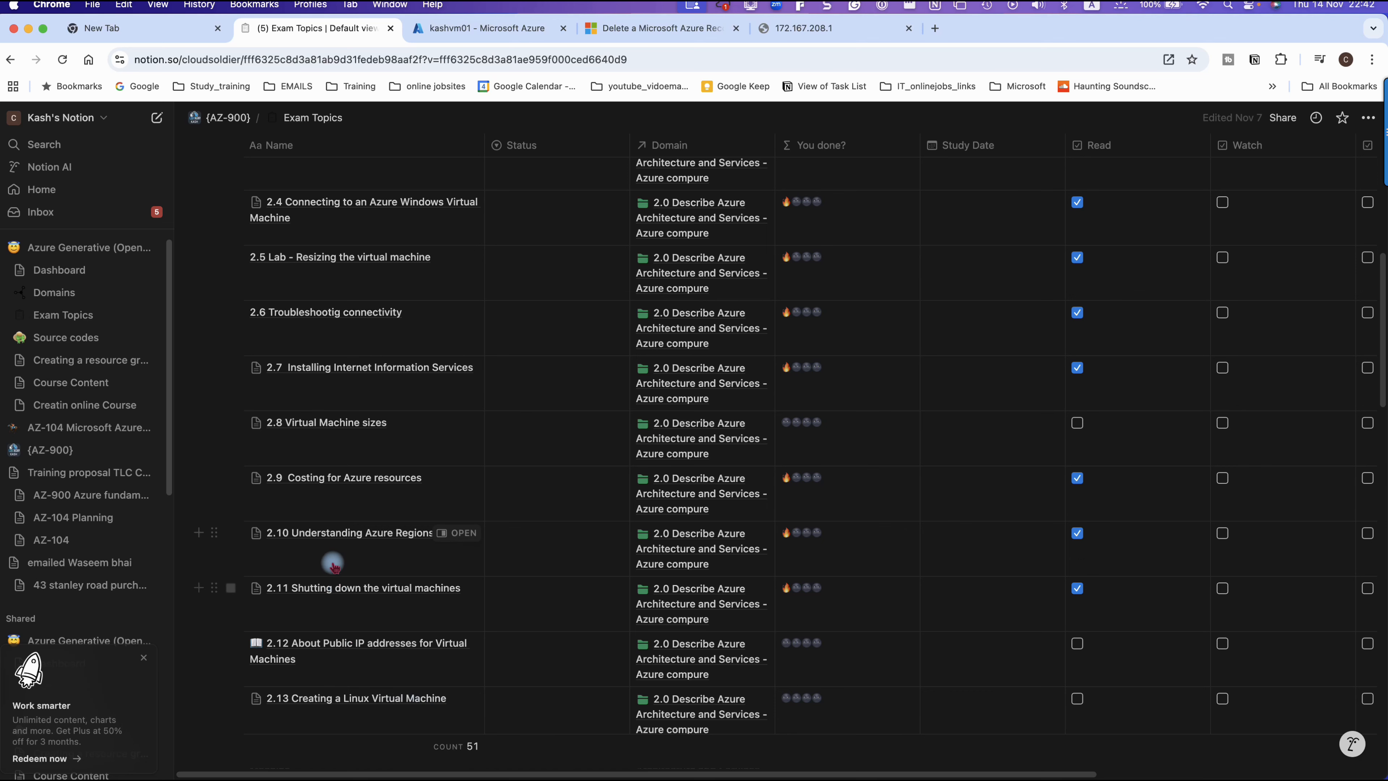
{"action": "scroll", "coordinate": [314, 541], "scroll_direction": "down", "scroll_amount": 2}
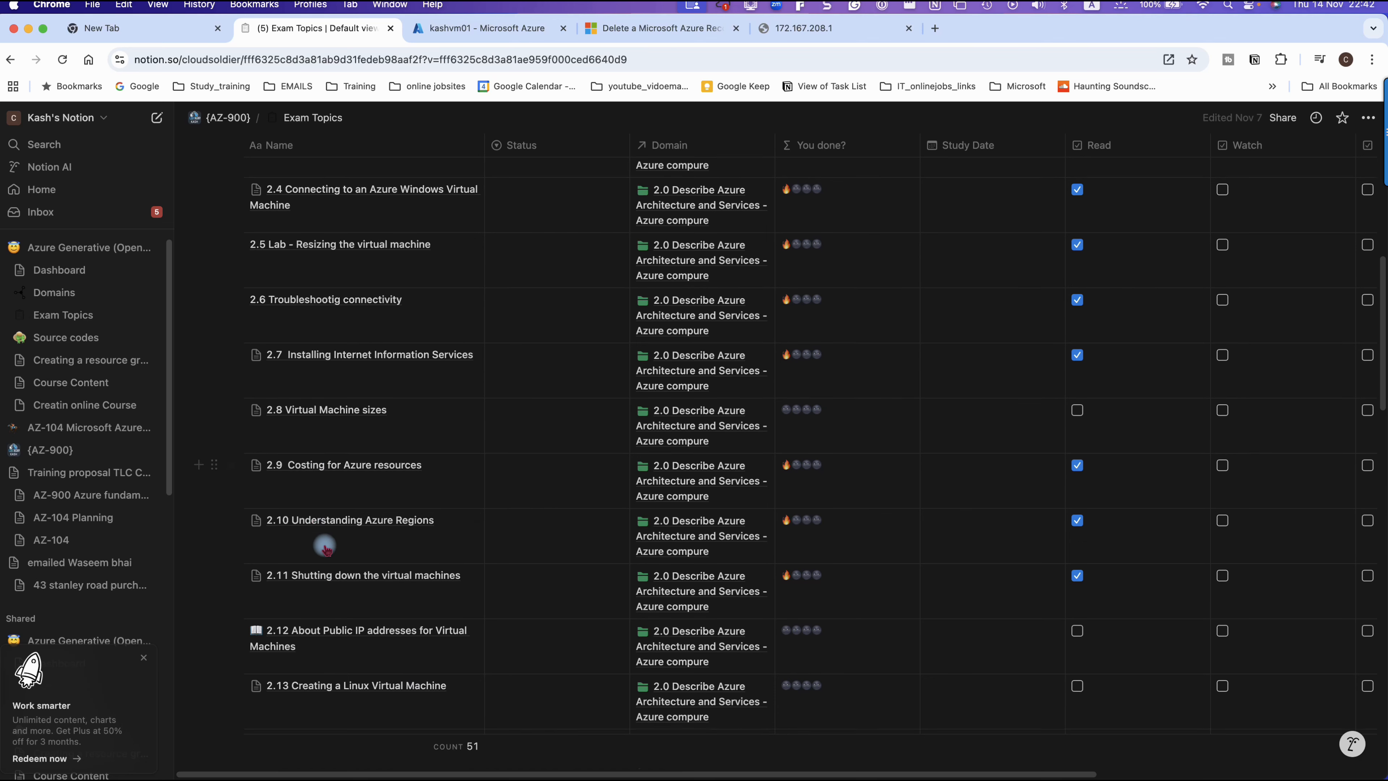